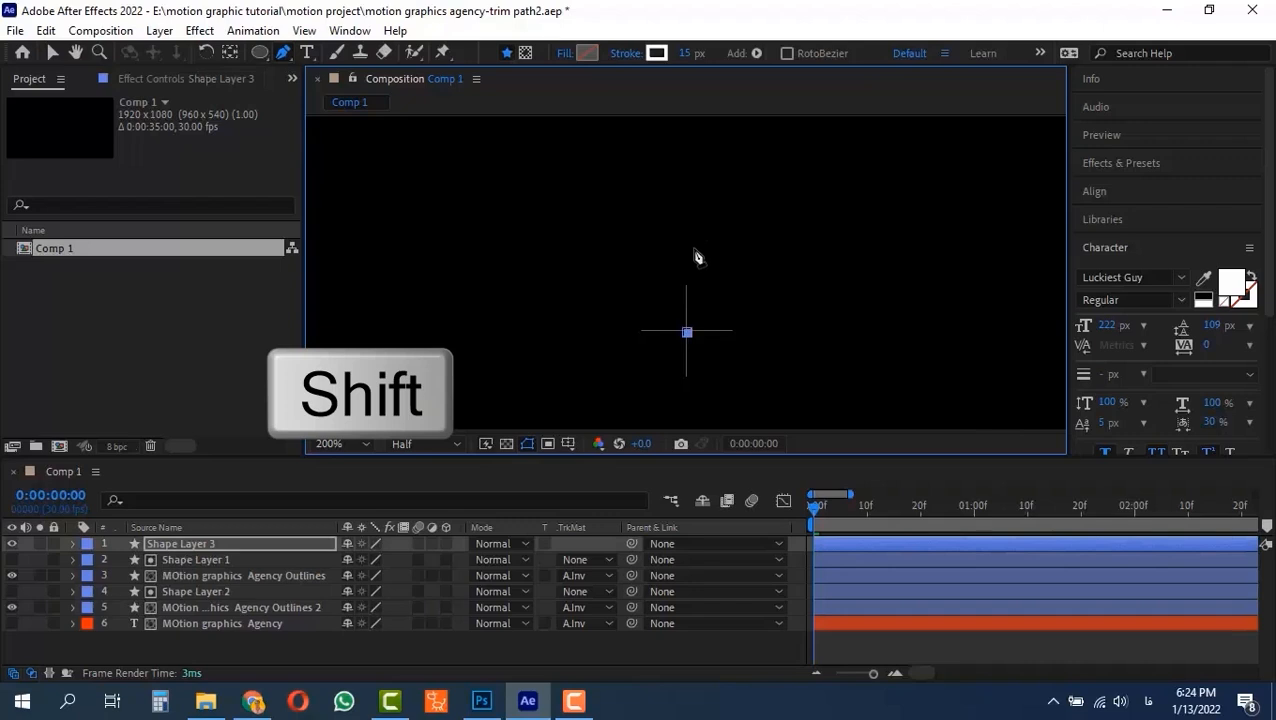
Step: Finish a short vertical line straight up from the composition's center and set its stroke width to 5 px
left_click(700, 334, "shift")
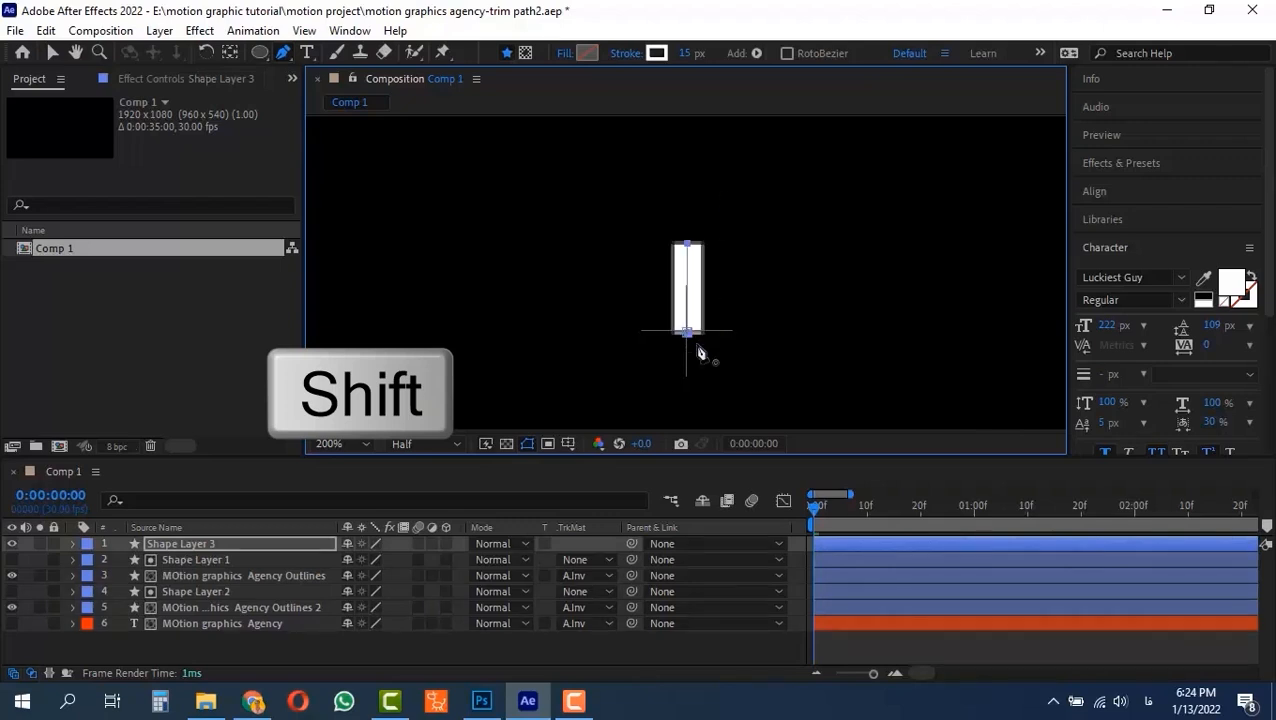
mouse_move(690, 68)
left_mouse_down()
mouse_move(678, 66)
mouse_move(688, 70)
left_mouse_up()
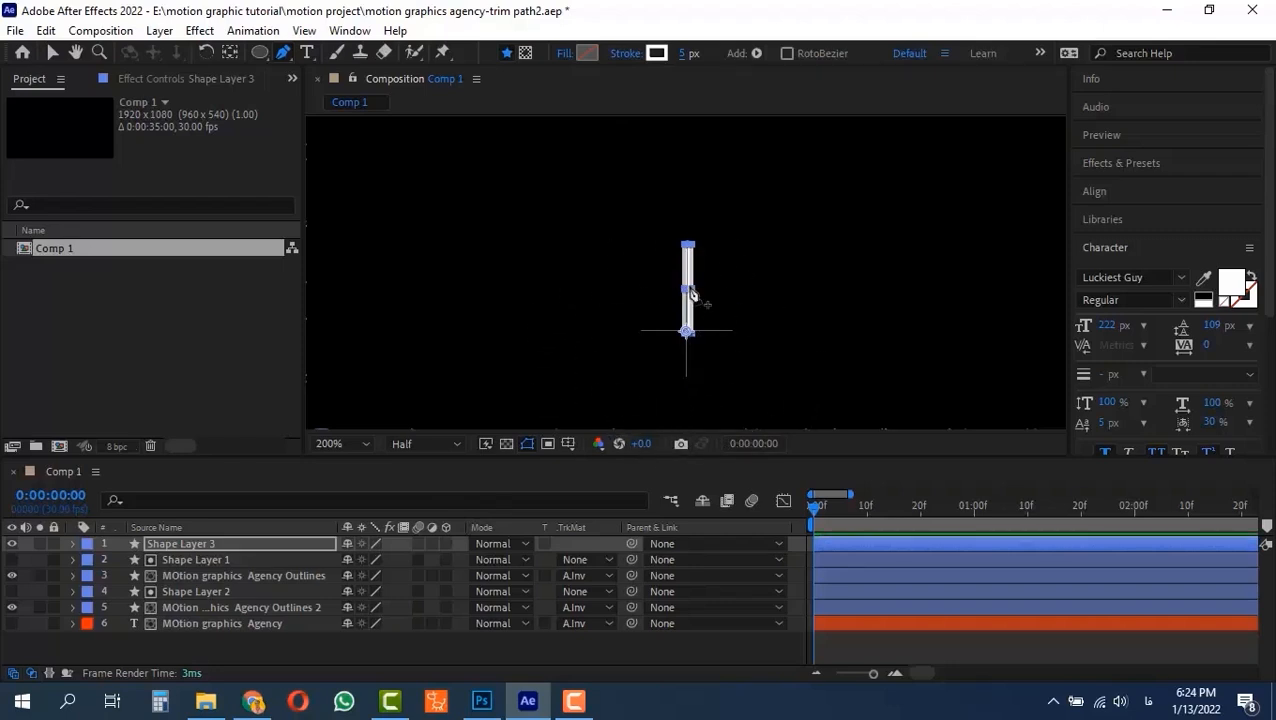
Step: Add a Repeater to the line in Shape Layer 3 and set its copies to 25
left_click(73, 543)
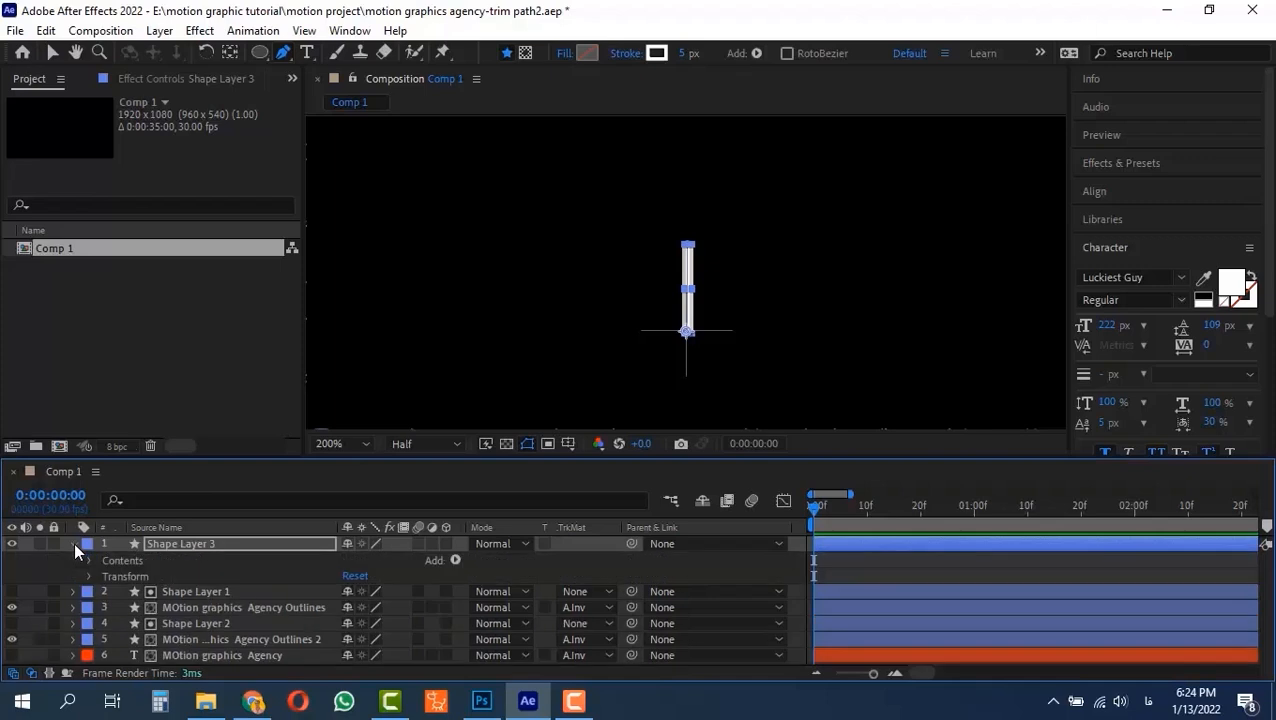
left_click(757, 53)
left_click(818, 326)
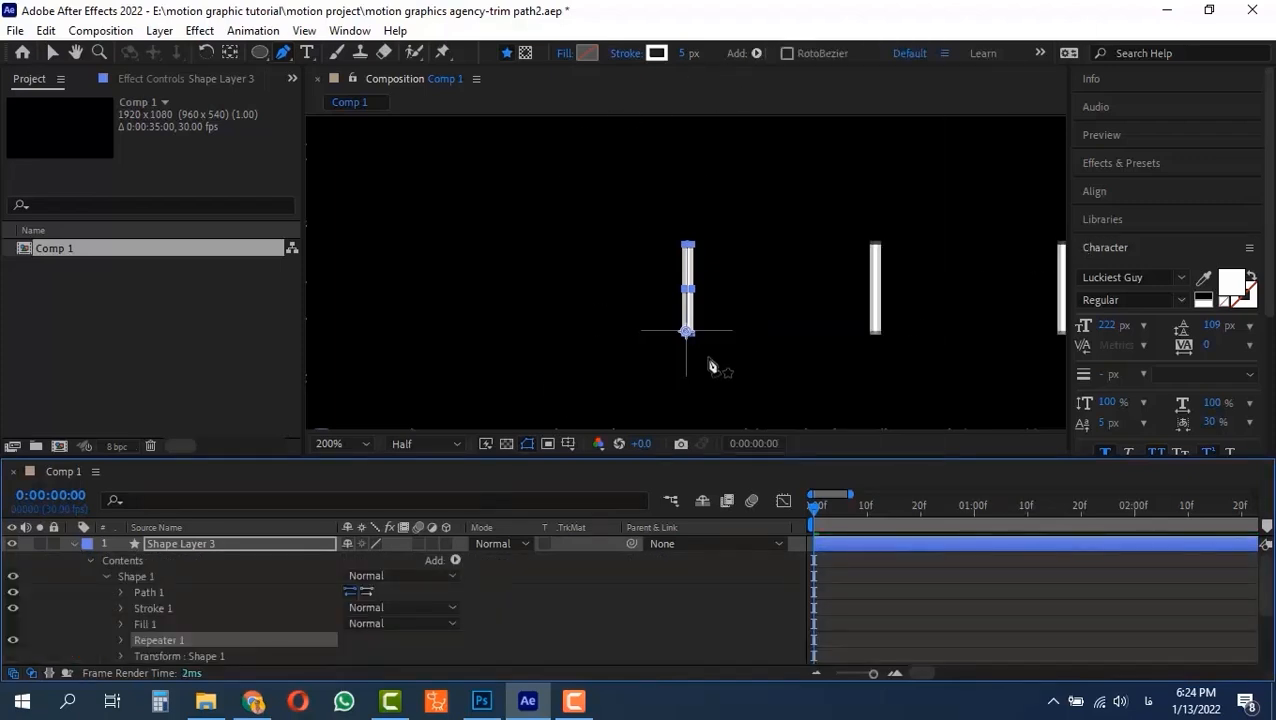
key("comma")
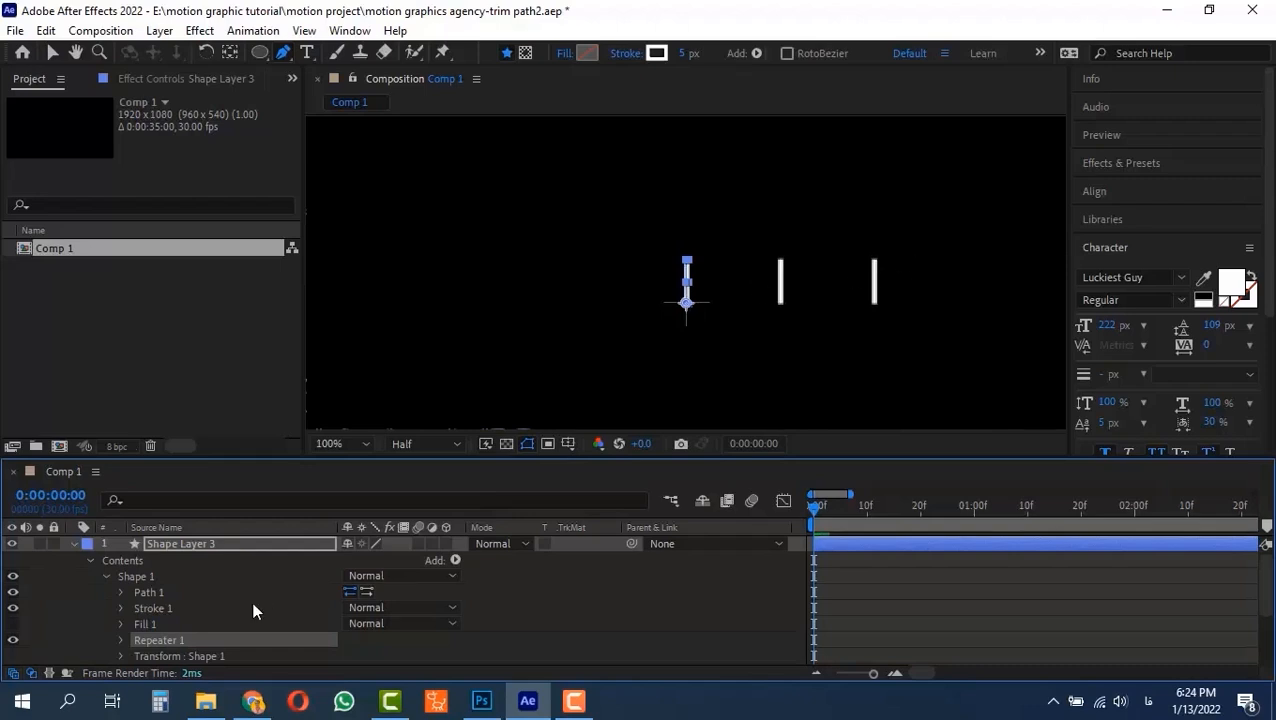
left_click(121, 640)
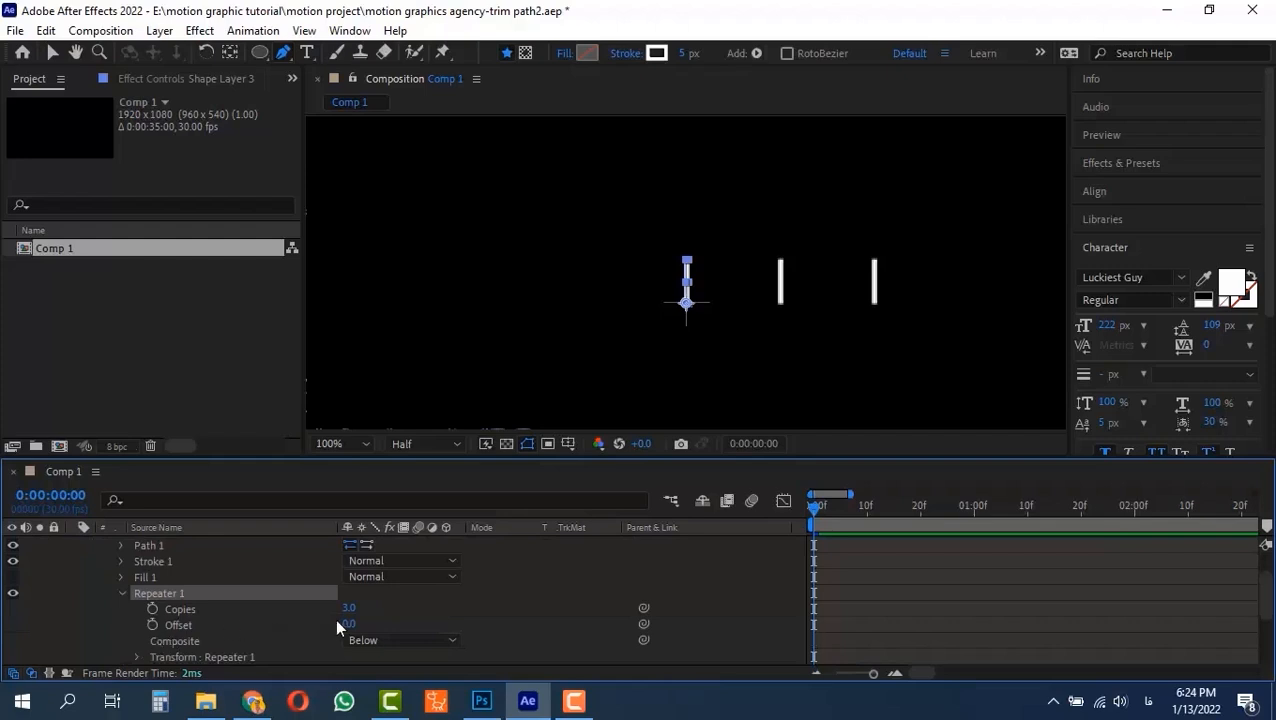
left_click_drag(358, 608, 375, 608)
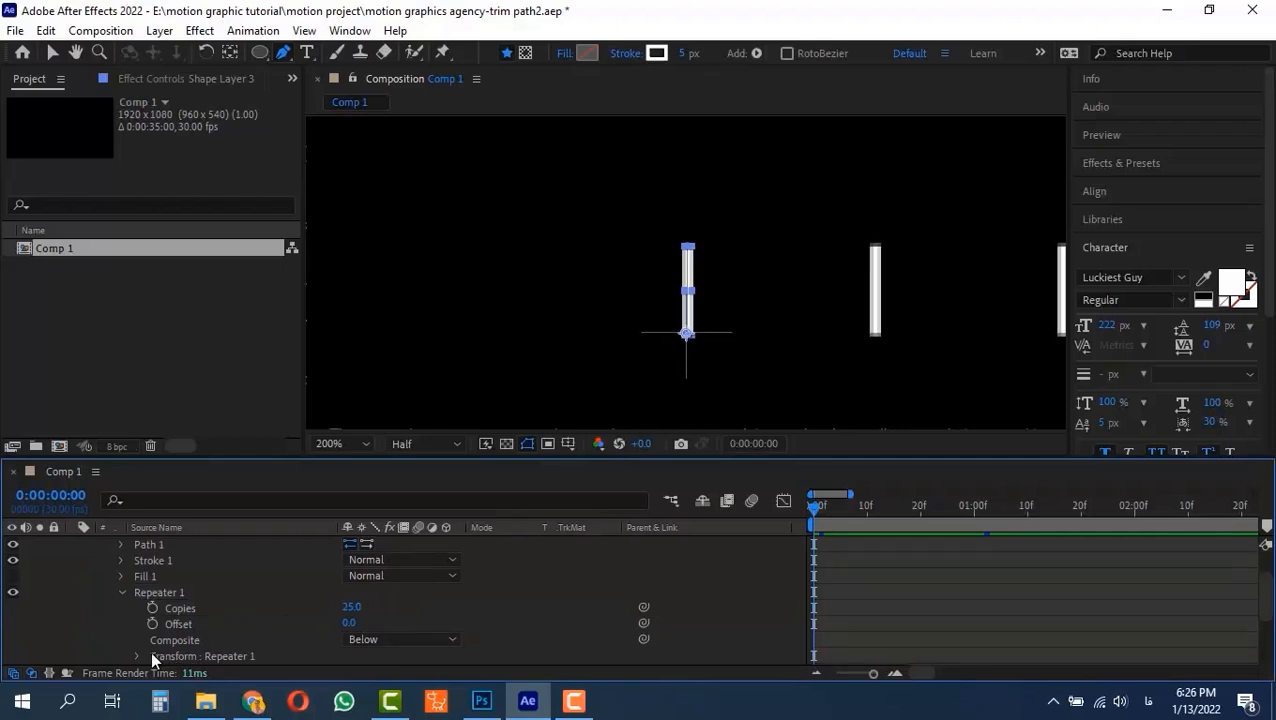
Step: Set the Repeater's transform position to 0, 0 and its rotation to 15°
left_click(137, 656)
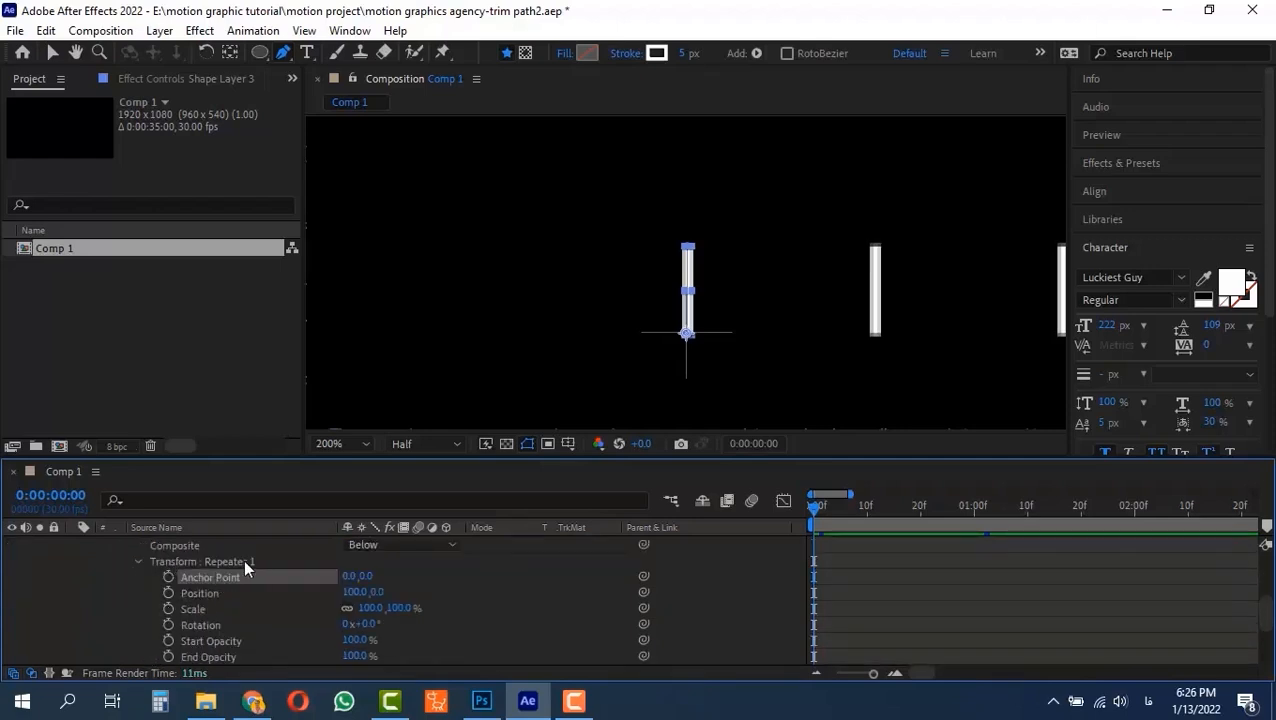
left_click(356, 592)
key("Return")
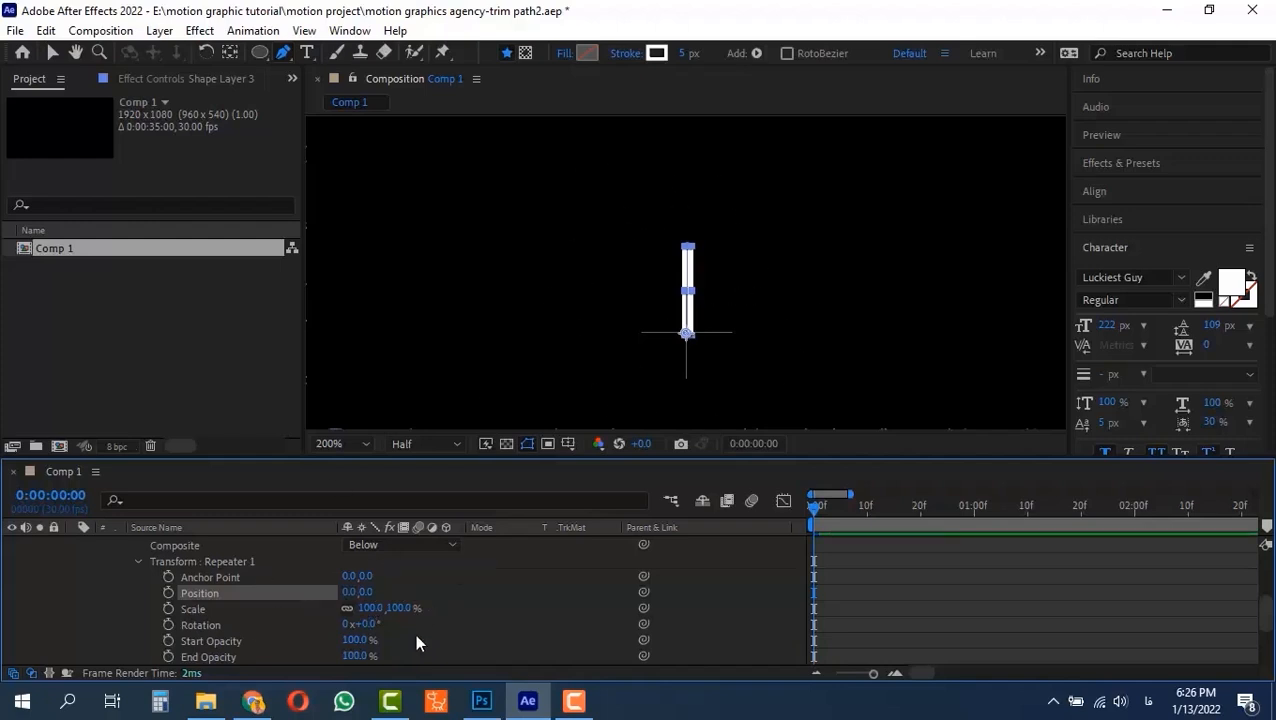
left_click_drag(374, 624, 390, 627)
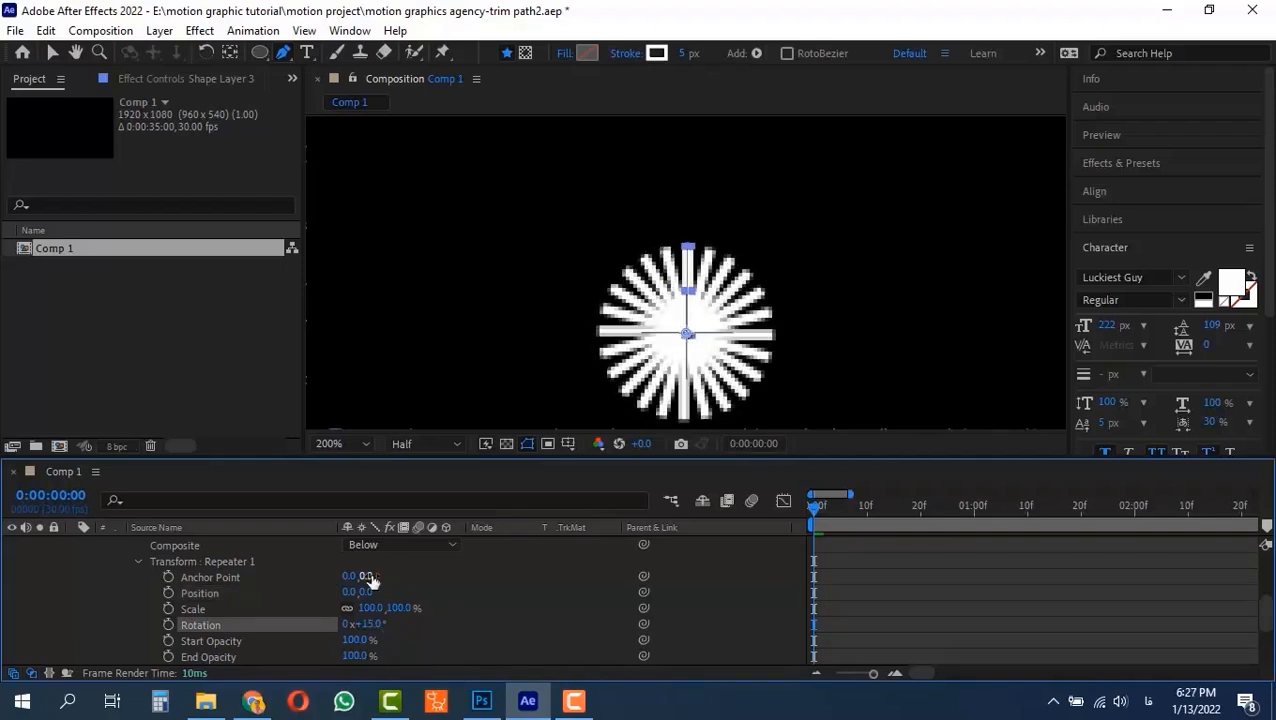
Step: Set the Repeater's transform anchor point to 0, 277 to spread the lines into a wide open ring
left_click_drag(369, 577, 548, 595)
scroll(590, 364, "down", 4)
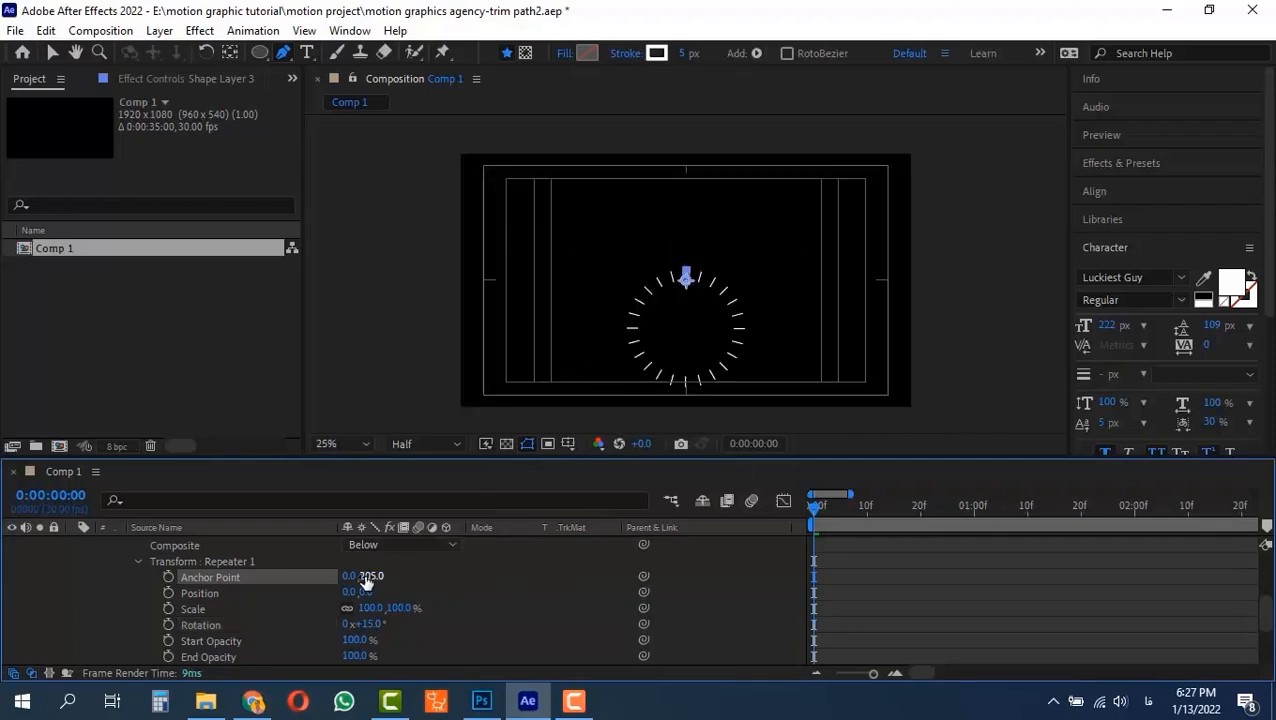
left_click_drag(372, 576, 432, 587)
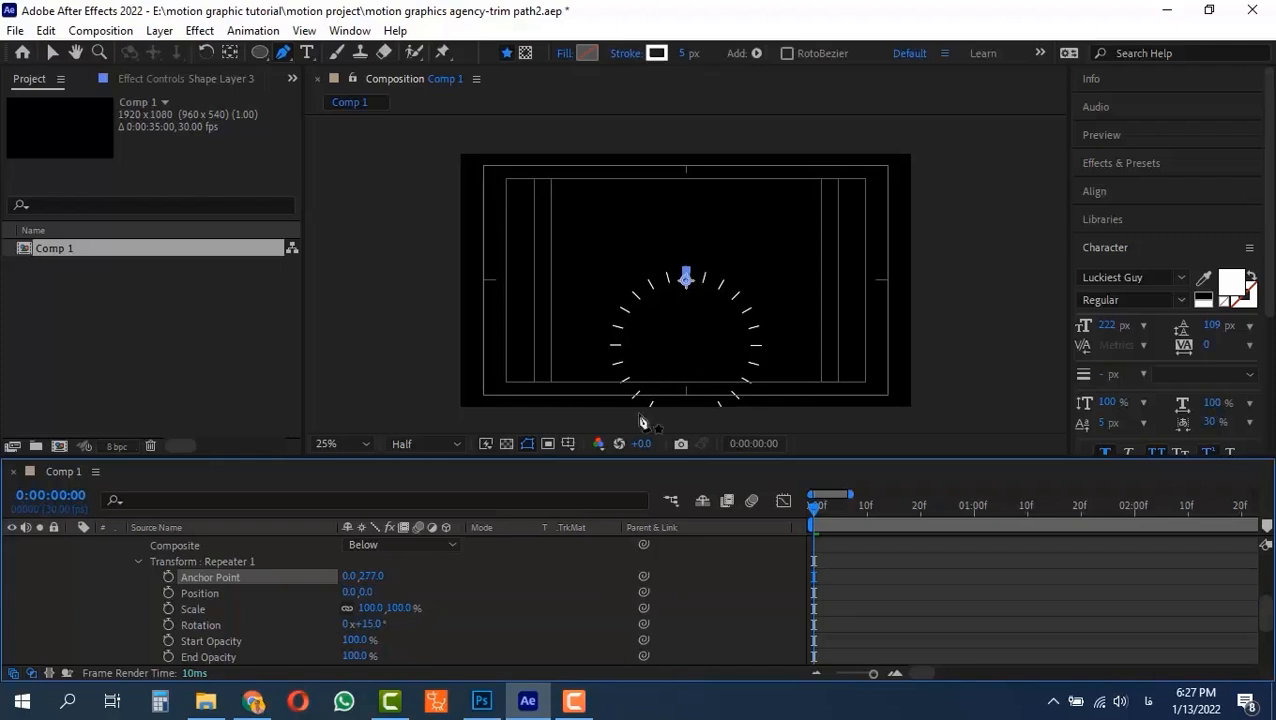
Step: Center Shape Layer 3's anchor point in its layer content
right_click(686, 280)
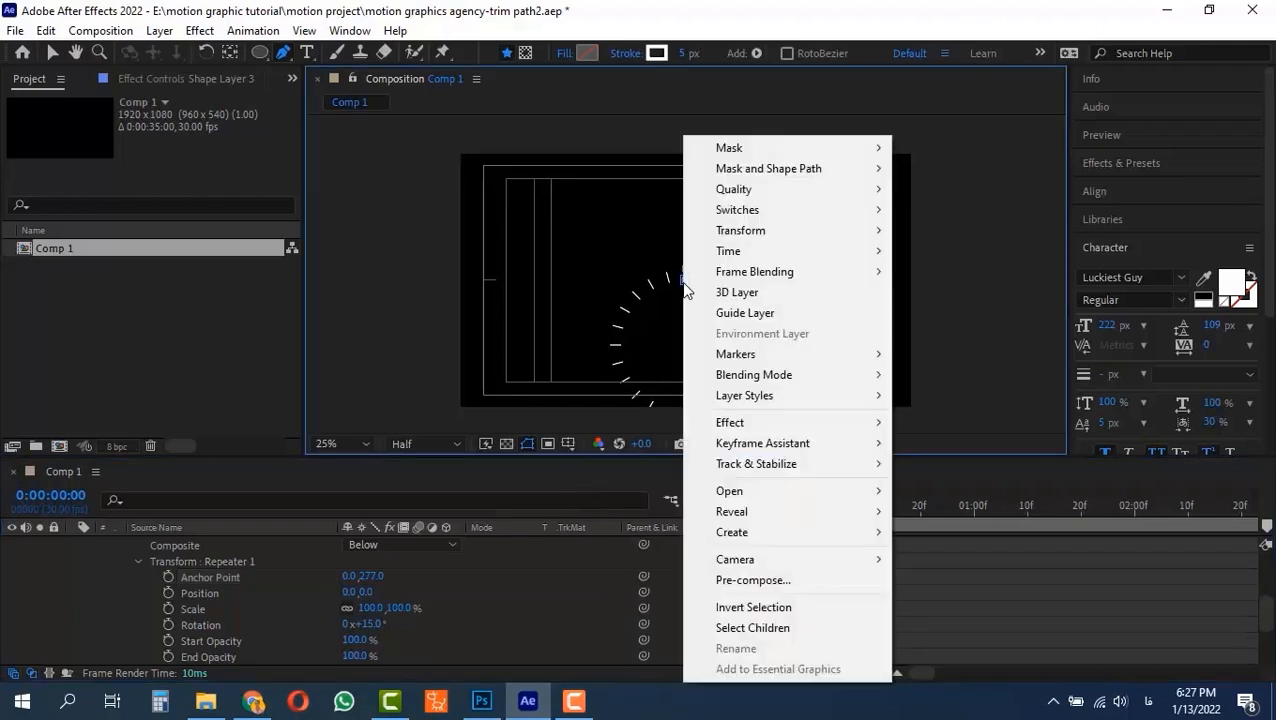
mouse_move(829, 245)
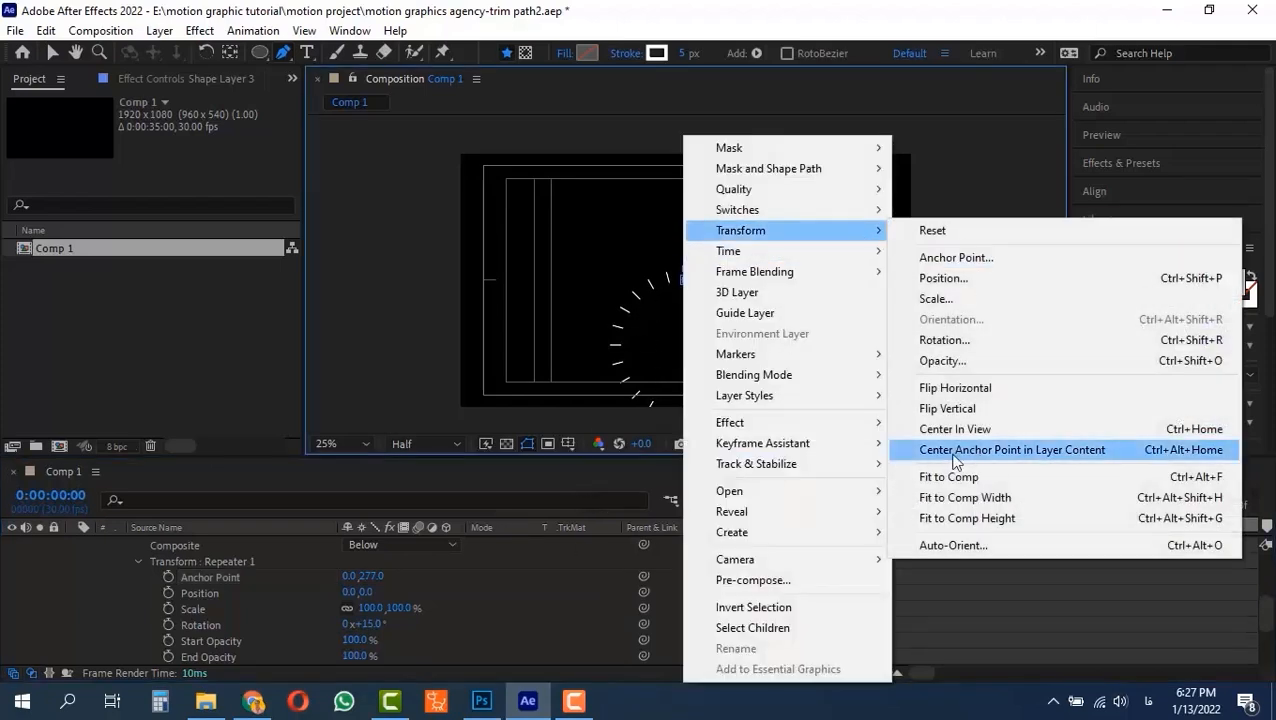
left_click(955, 462)
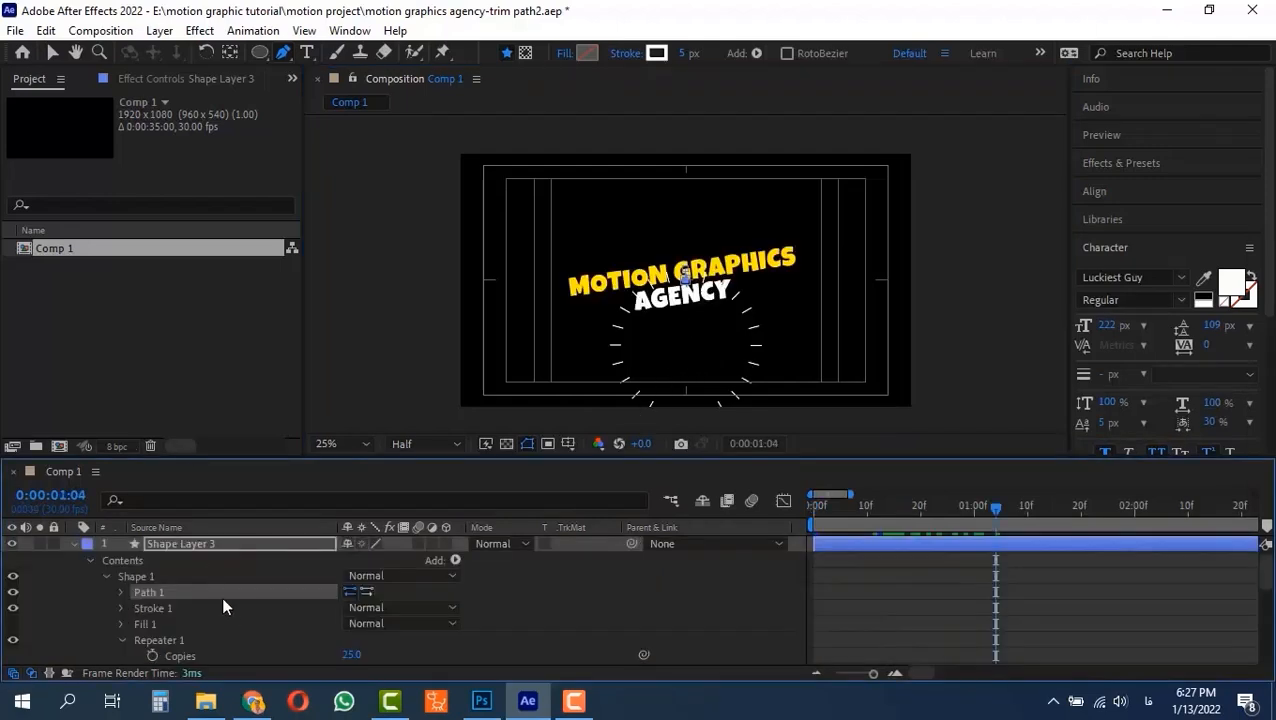
Step: Nudge Shape Layer 3 up to a Y position of about 561 so the ring surrounds the title text
key("Up")
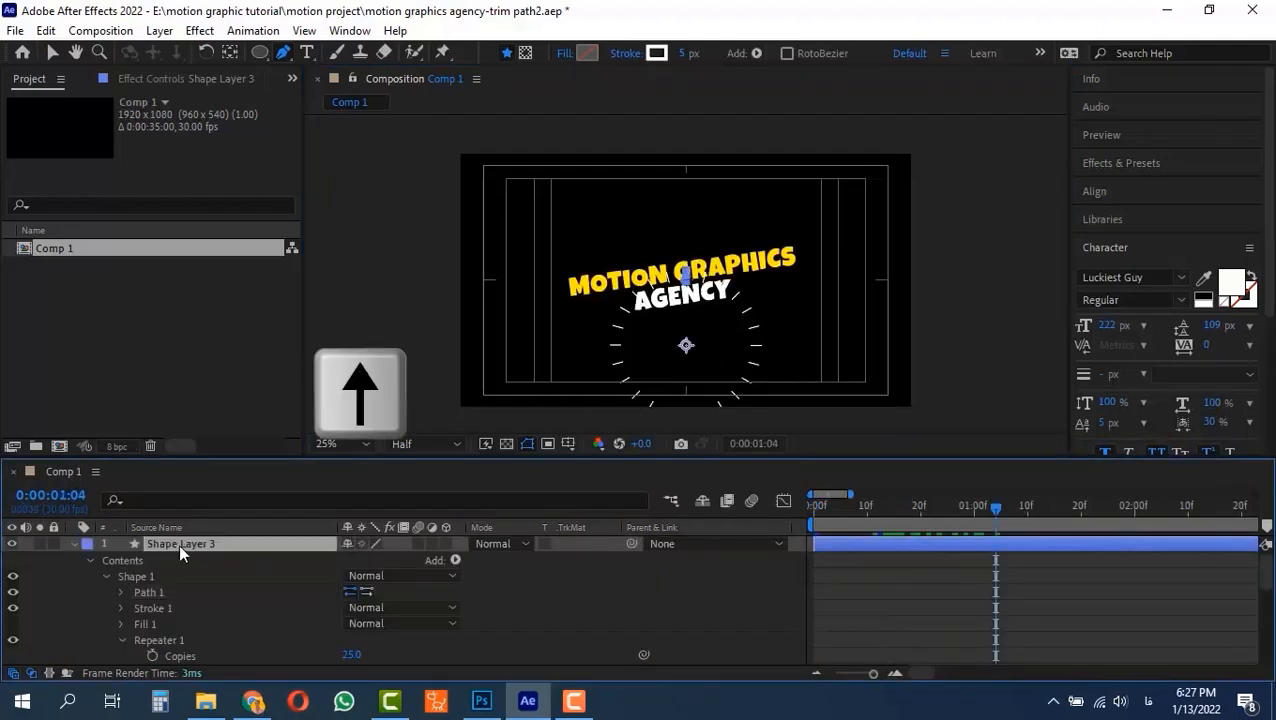
key("Up")
key("Up")
key("Up")
key("Up")
key("Up")
key("Up")
key("Up")
key("Up")
key("Up")
key("Up")
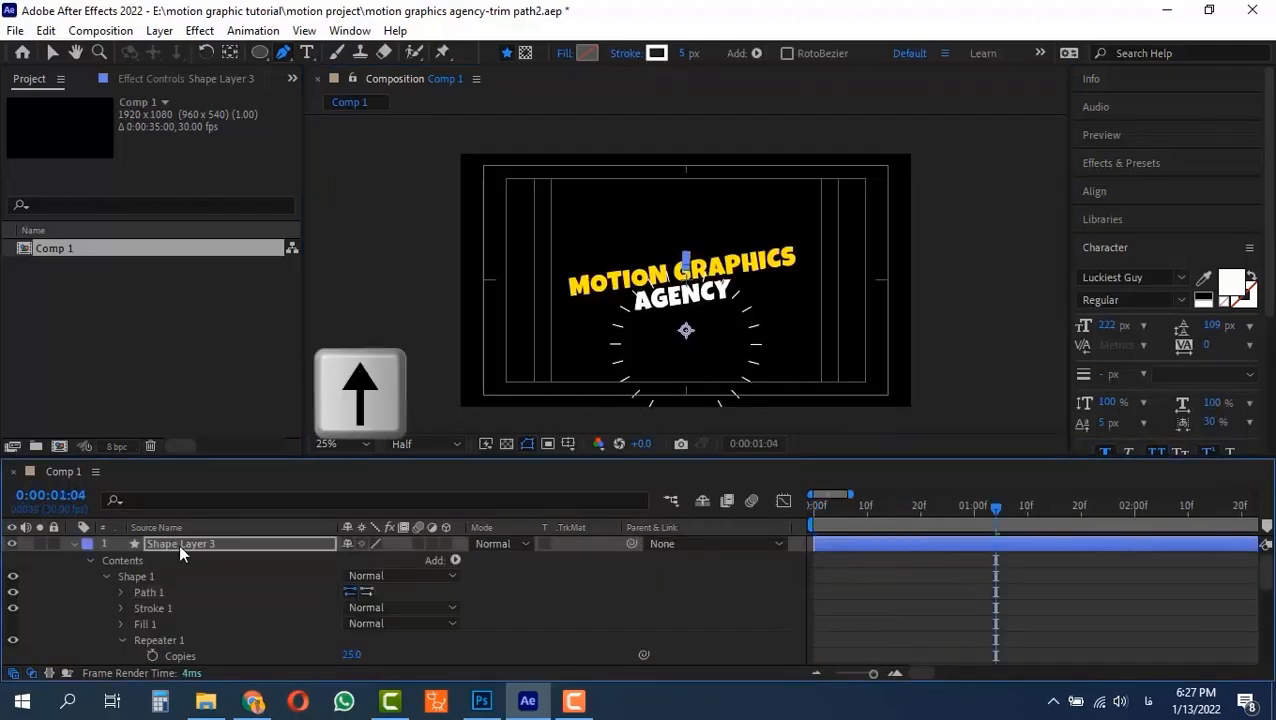
key("Up")
key("Up")
key("Up")
key("Up")
key("Up")
key("Up")
key("Up")
key("Up")
key("Up")
Step: Scale Shape Layer 3 to 156% and scrub through the timeline to check the ring around the title
key("s")
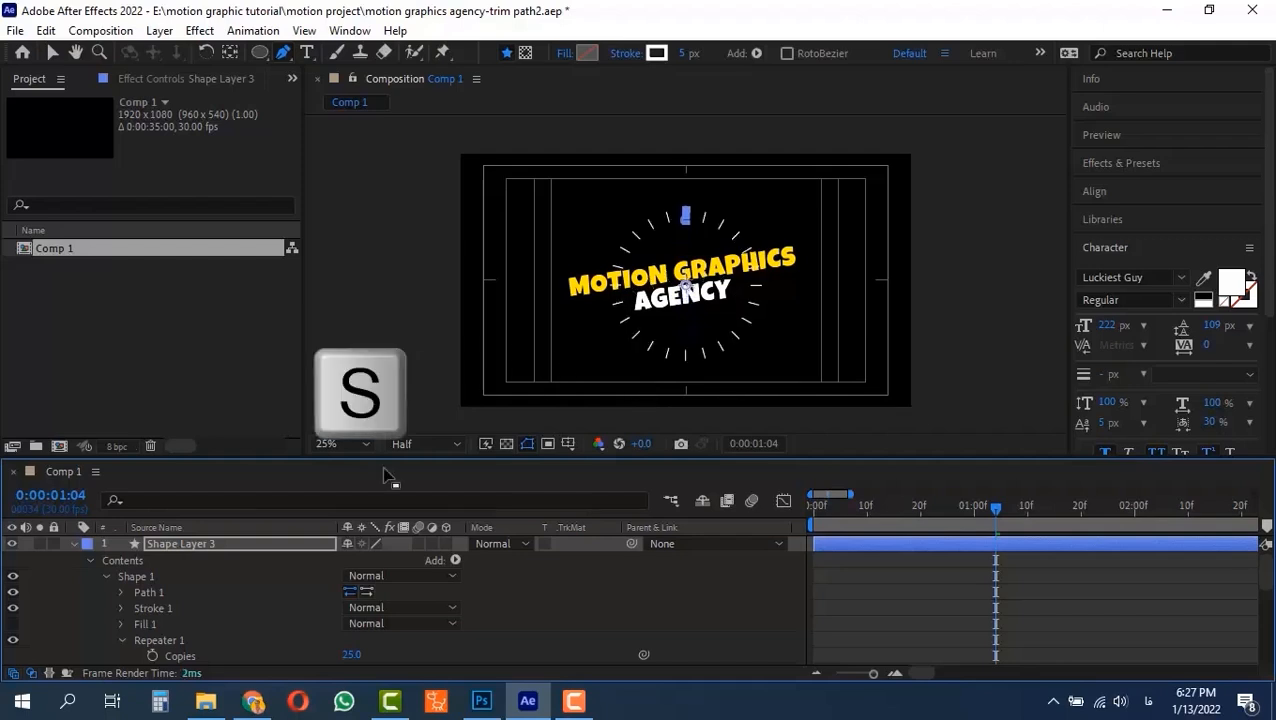
key("s")
left_click_drag(392, 561, 463, 575)
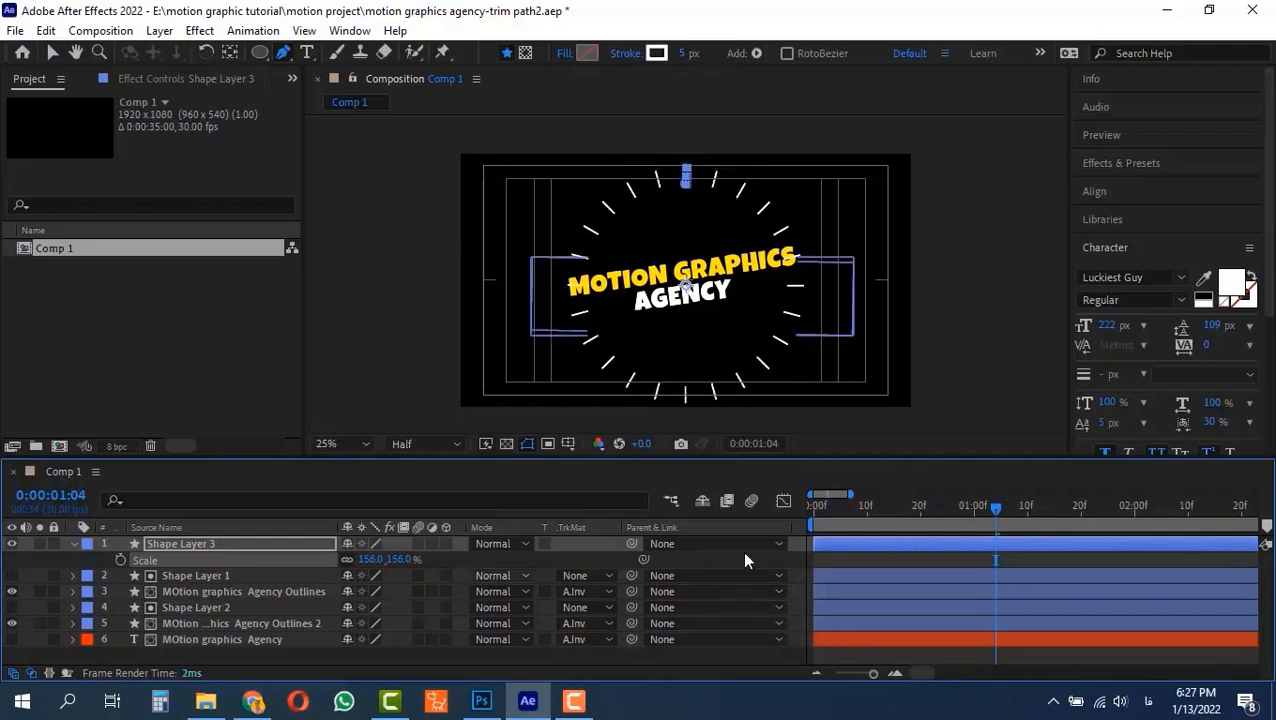
left_click_drag(868, 510, 981, 512)
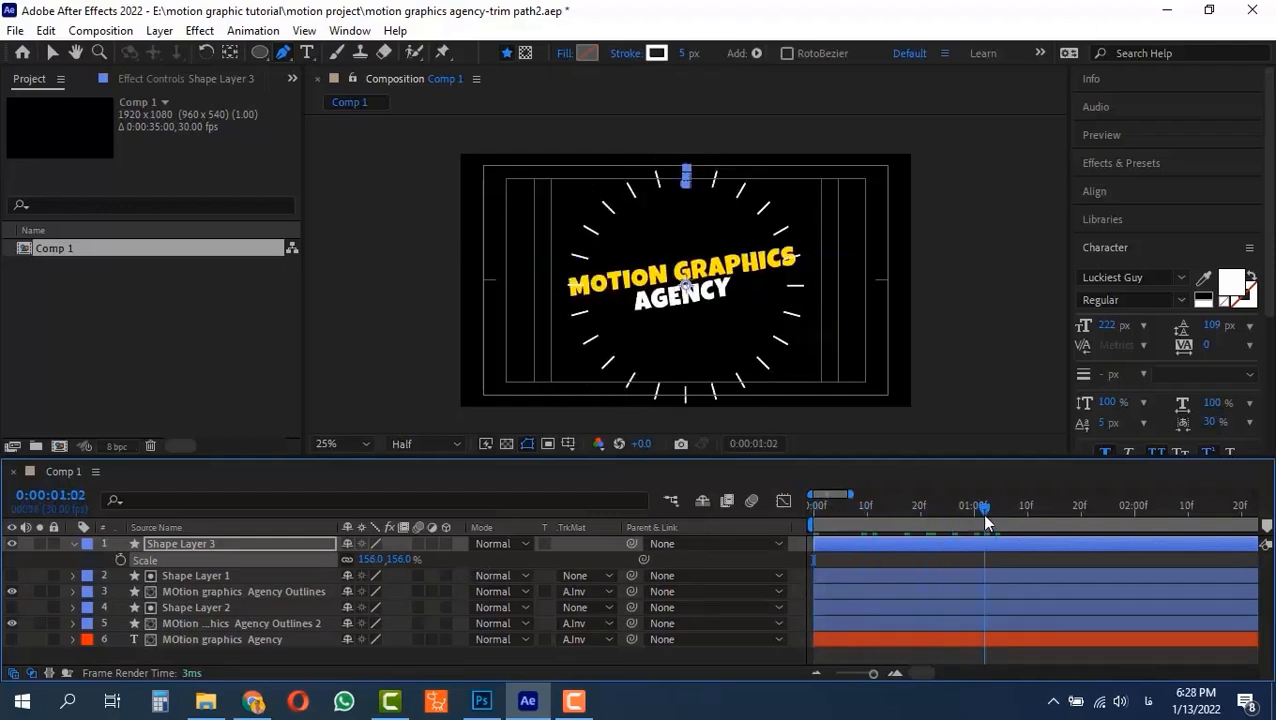
Step: Pre-compose all the layers below Shape Layer 3 into a new composition named "text animation"
left_click(185, 576)
left_click(195, 640, "shift")
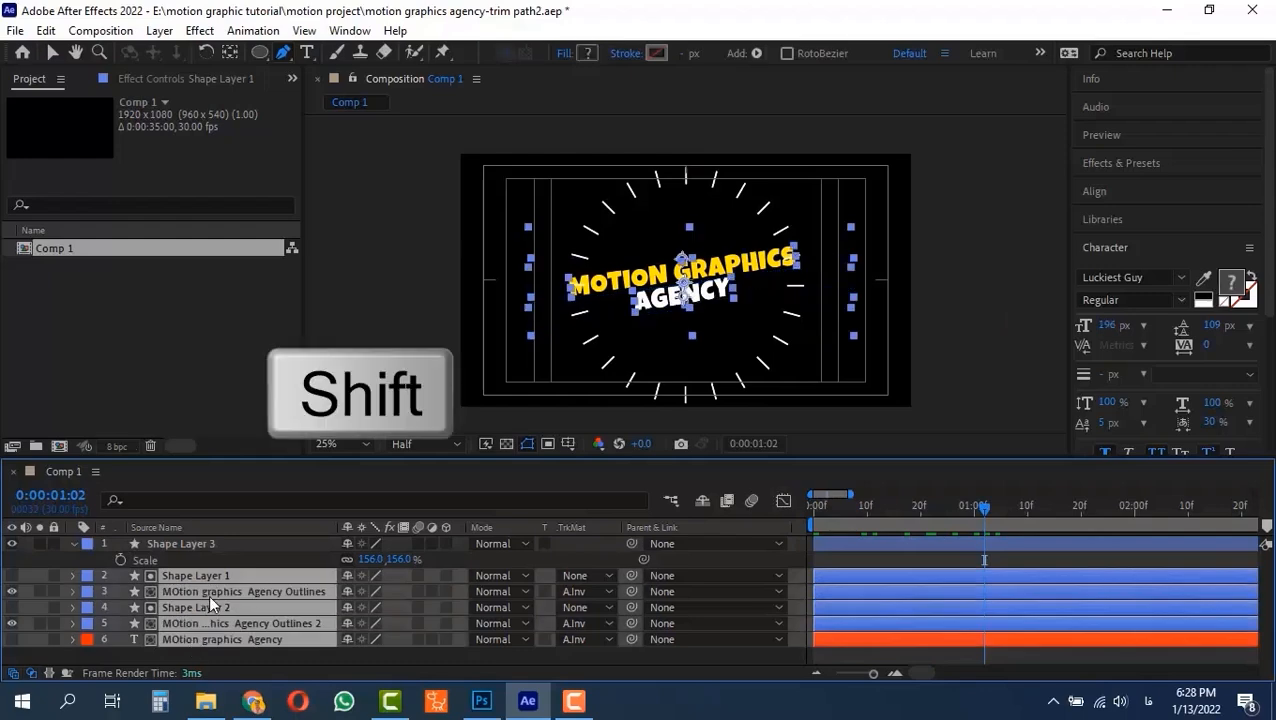
right_click(208, 594)
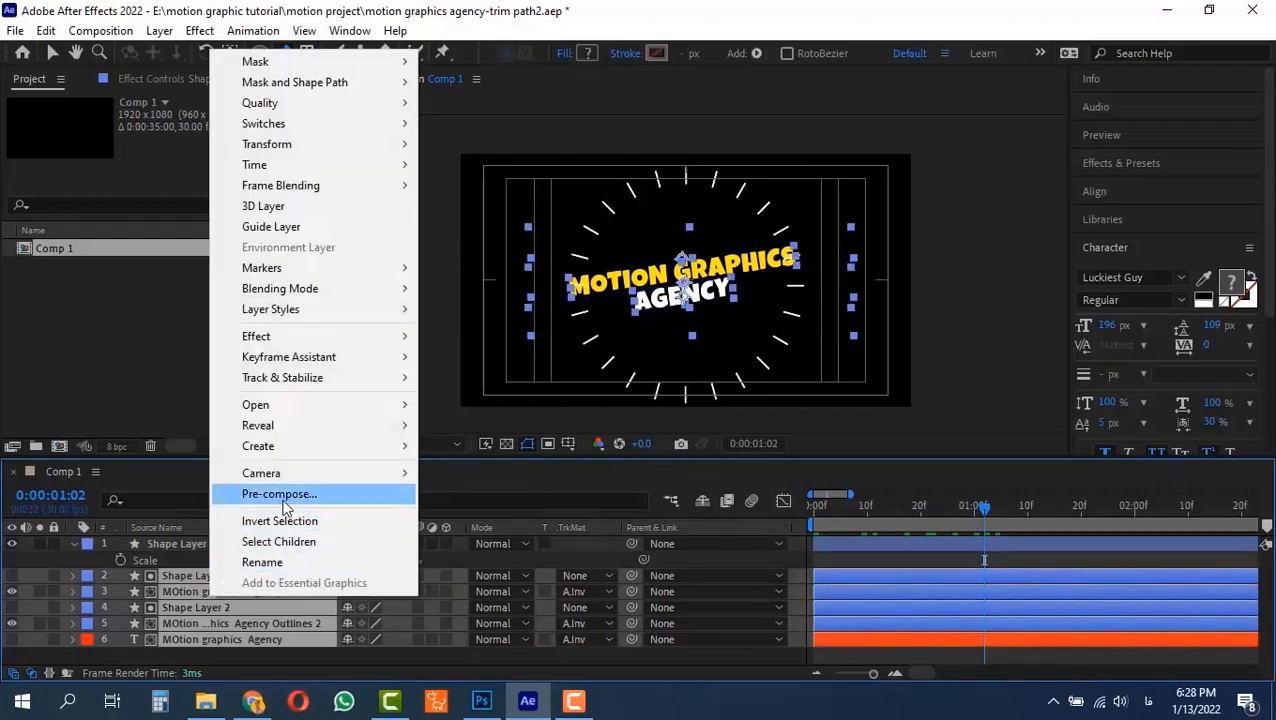
left_click(245, 490)
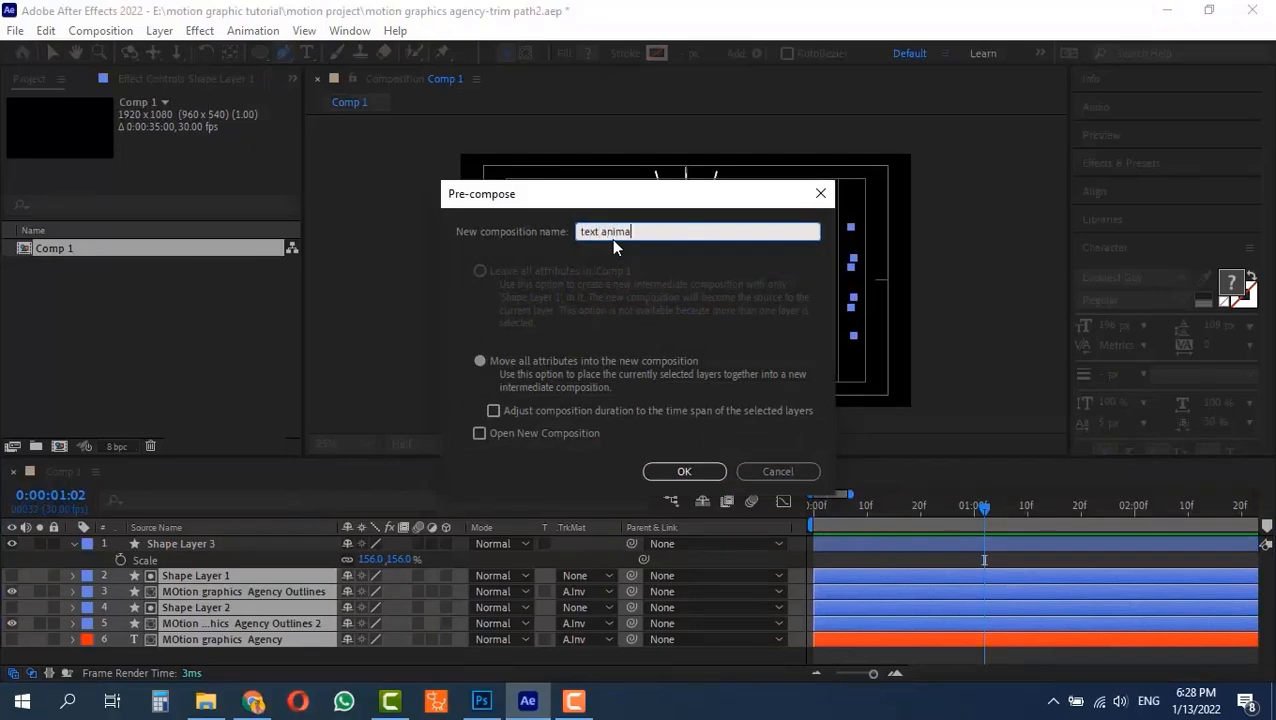
type("text animation")
key("Return")
Step: Scale the text animation layer to 60% and Shape Layer 3 to 127%
key("s")
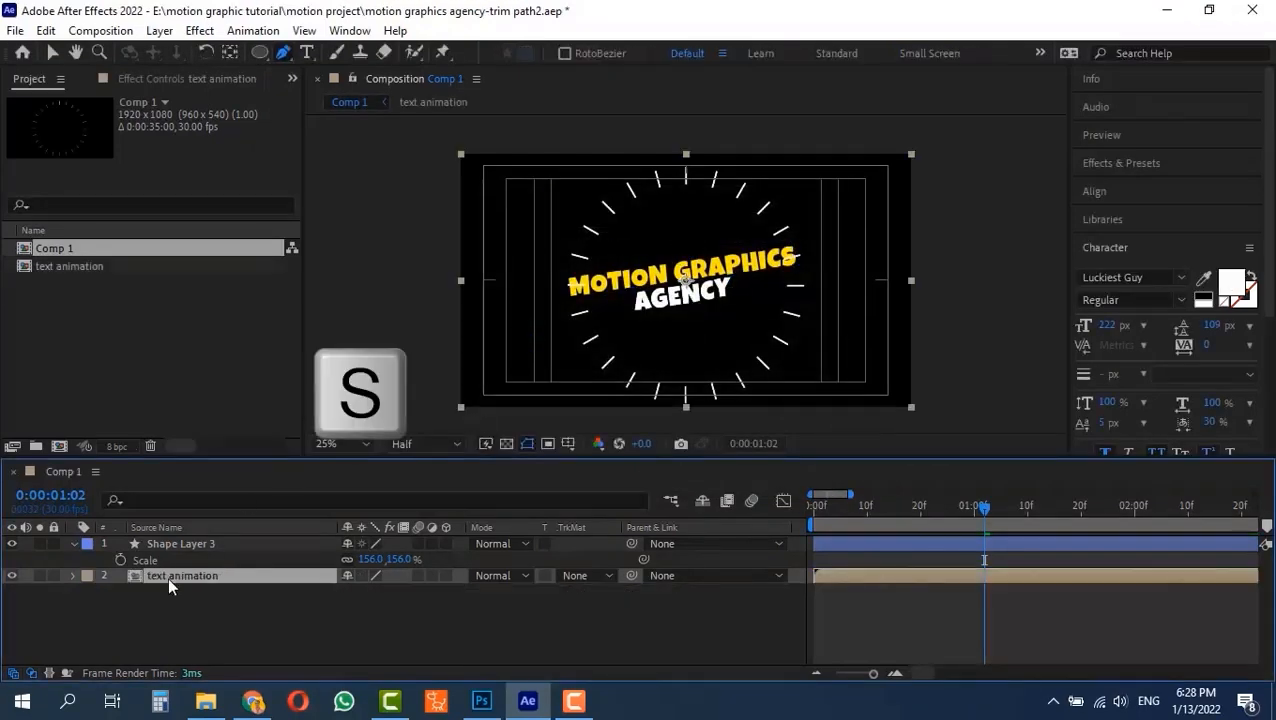
left_click_drag(396, 598, 358, 607)
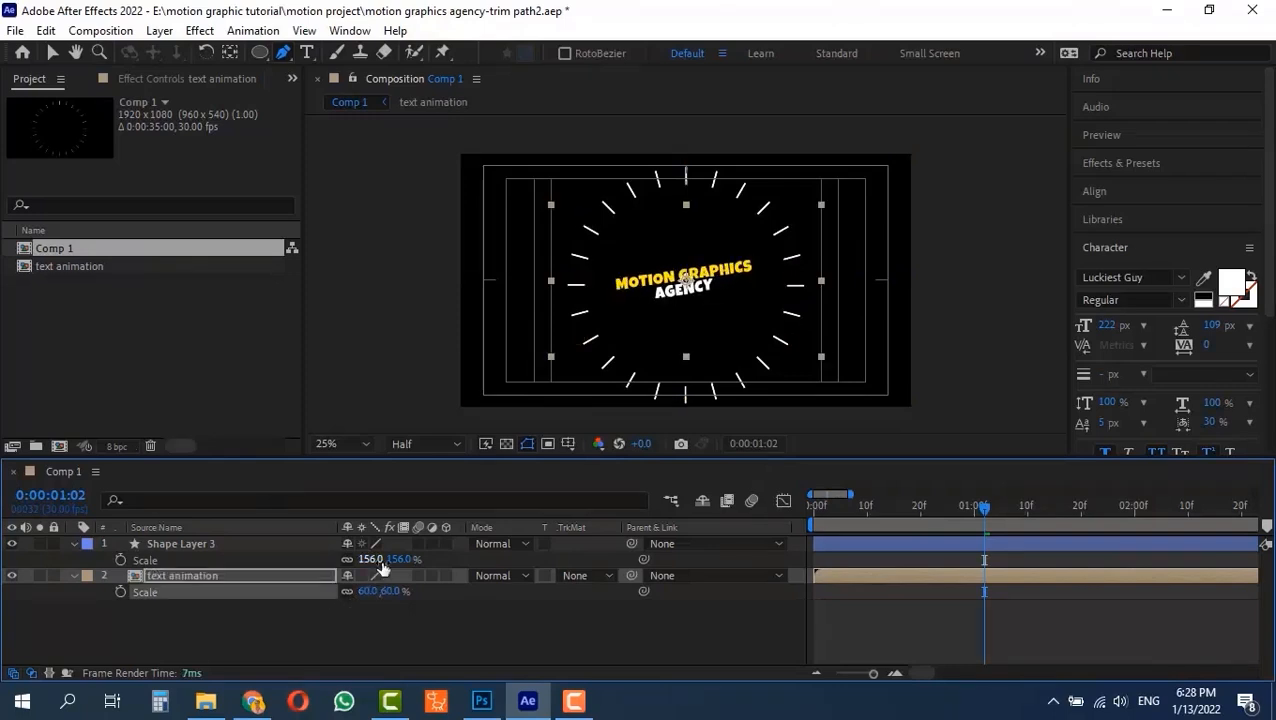
mouse_move(372, 559)
left_mouse_down()
mouse_move(340, 560)
mouse_move(363, 575)
left_mouse_up()
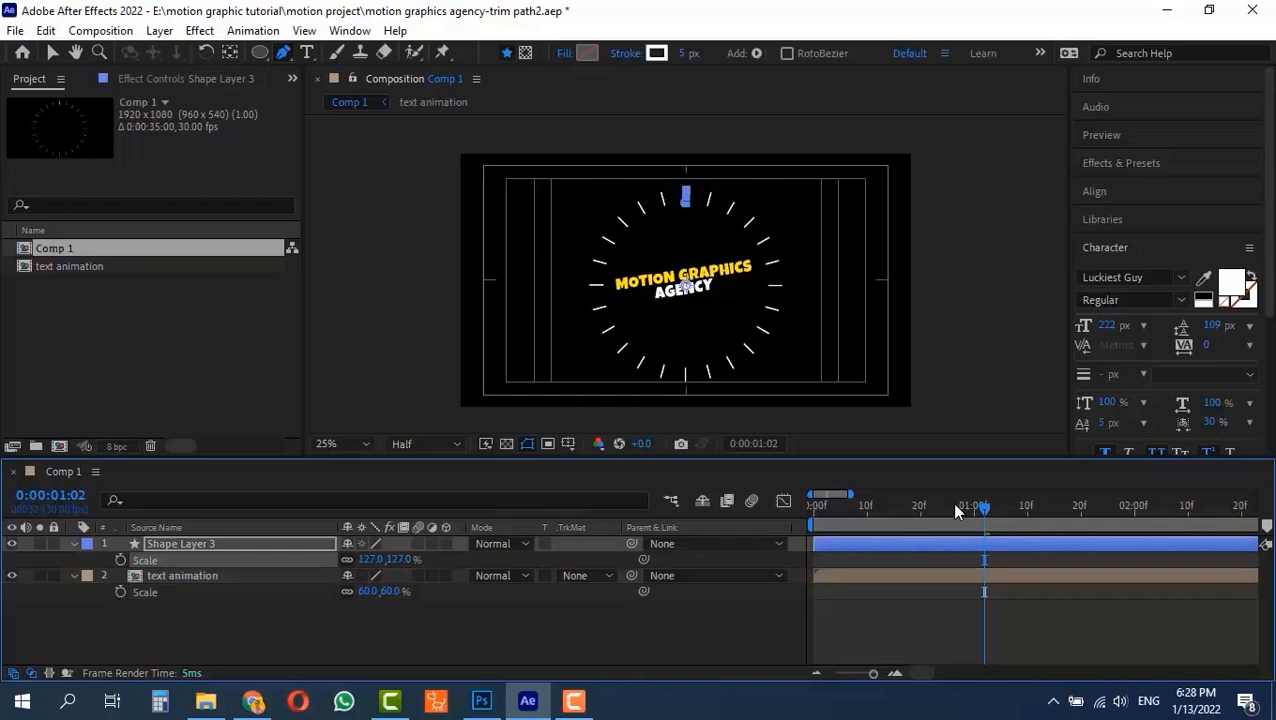
left_click_drag(955, 511, 1017, 514)
Step: Add Trim Paths to Shape Layer 3 and expand its properties
left_click(73, 544)
left_click(73, 544)
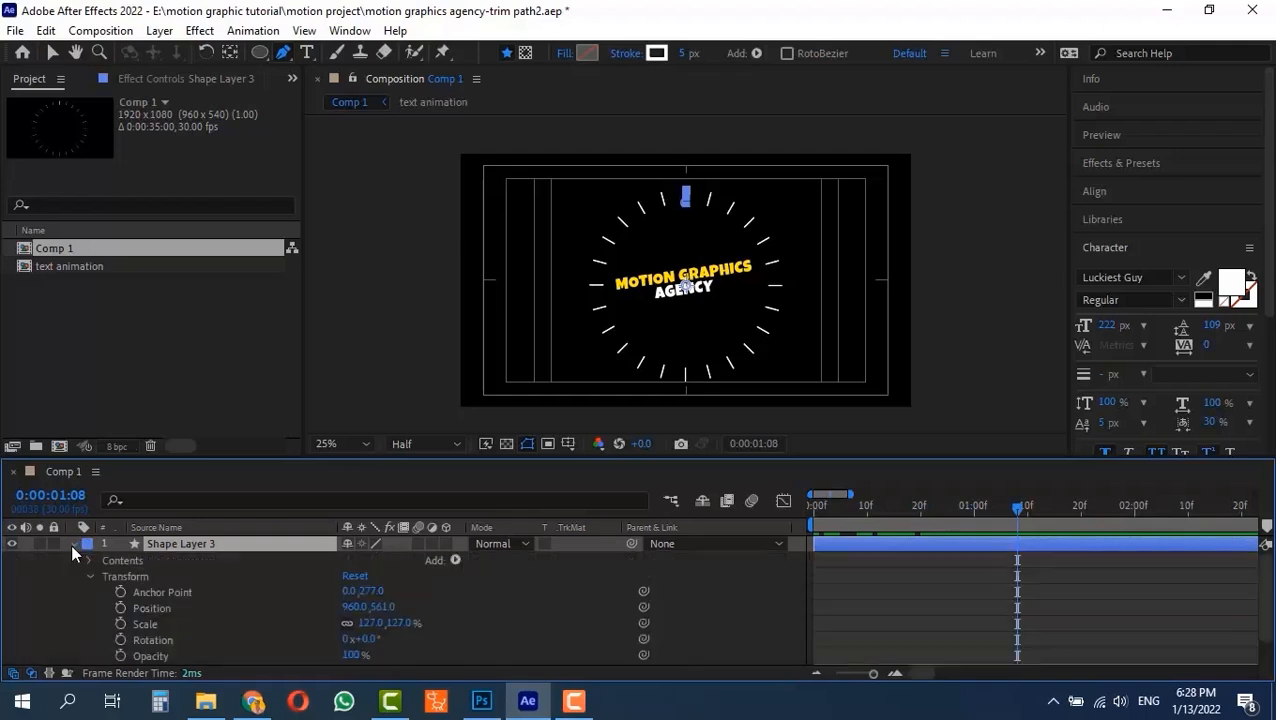
left_click(455, 560)
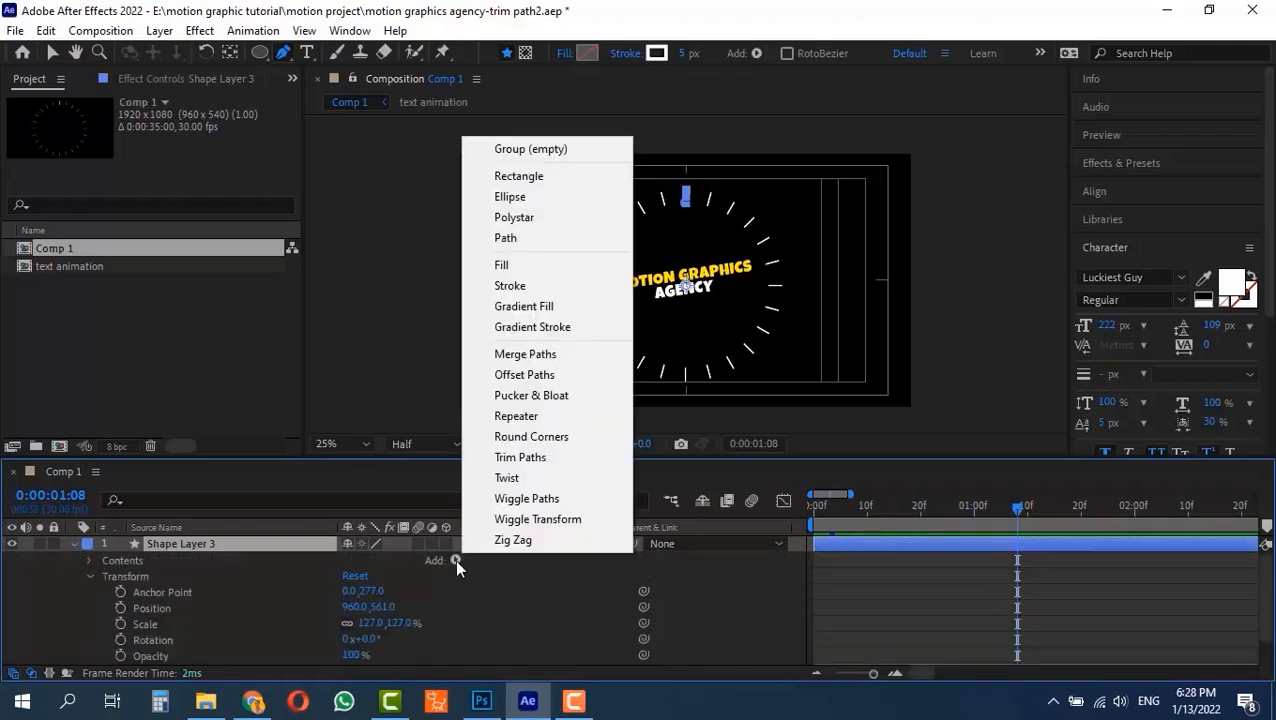
left_click(515, 453)
left_click(105, 592)
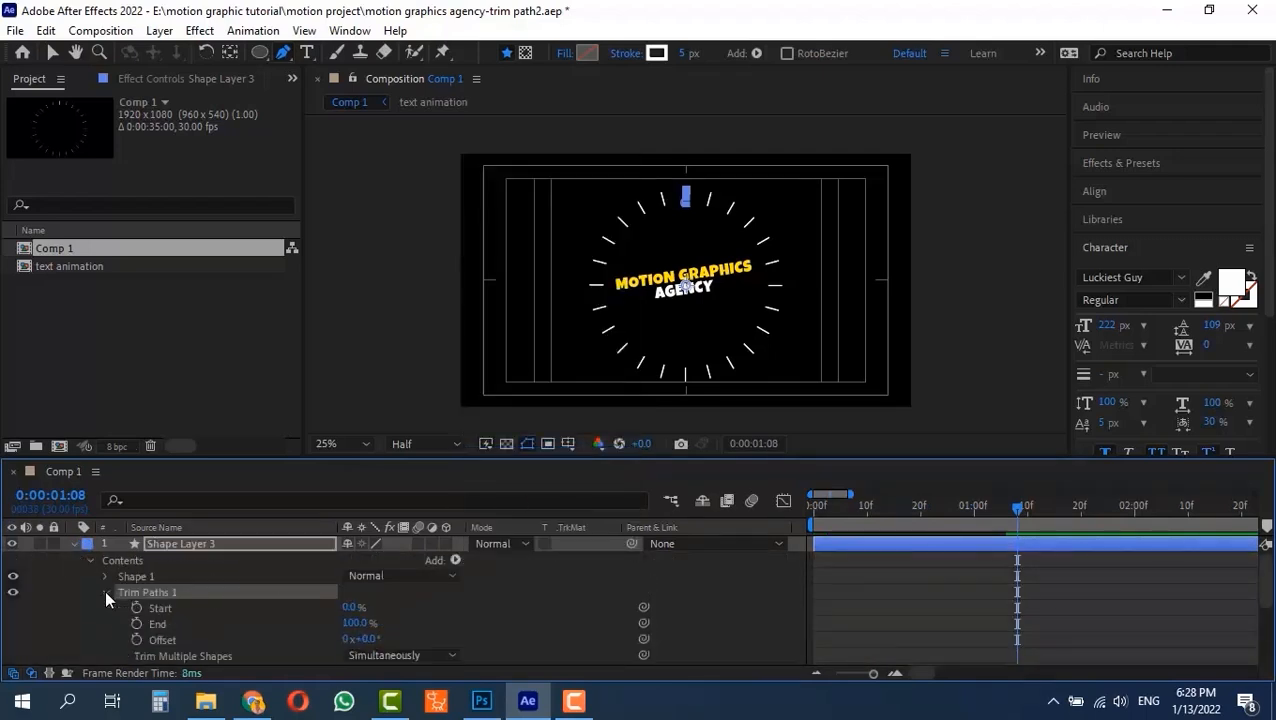
Step: Keyframe the Trim Paths End from 0% at 0:00:00:17 to 100% at about 0:00:01:09
left_click_drag(985, 505, 905, 523)
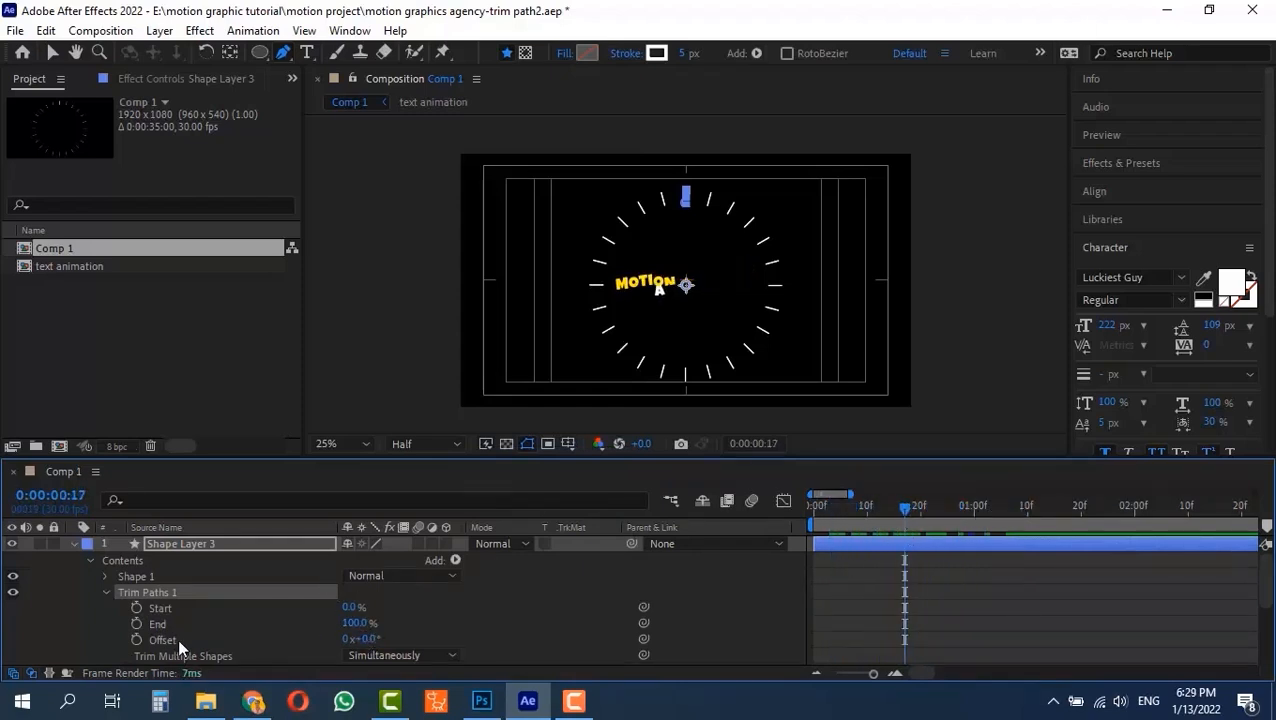
left_click(137, 623)
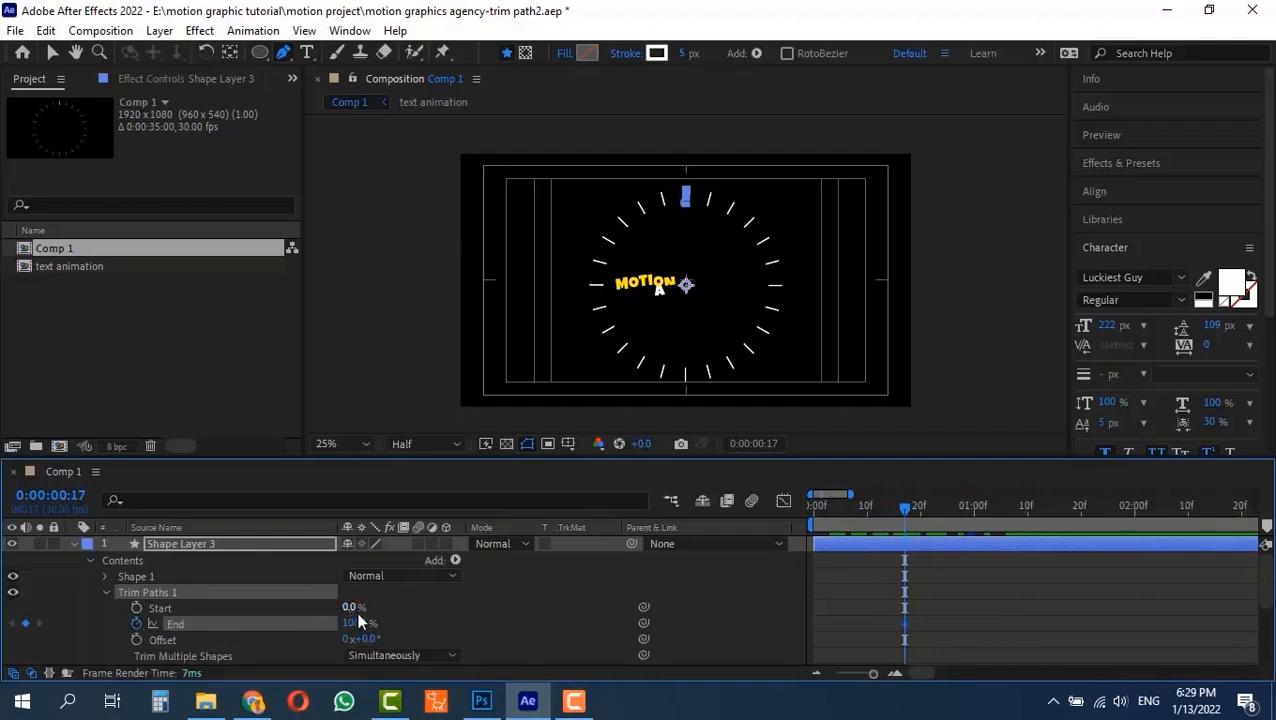
type("0")
key("Return")
left_click_drag(927, 510, 927, 538)
left_click(350, 623)
type("100")
key("Return")
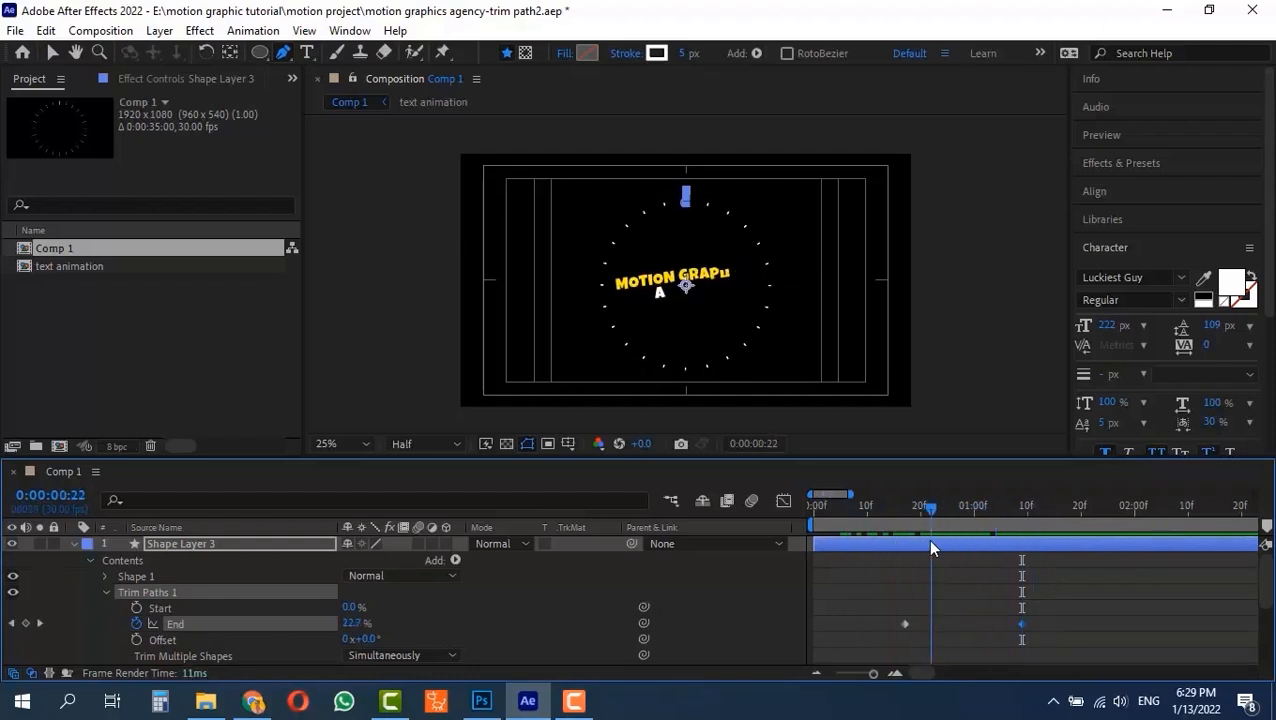
Step: Keyframe the Trim Paths Start from 0% at 0:00:00:21 to 100% at 0:00:01:13, and scrub back to check the animation
left_click(352, 608)
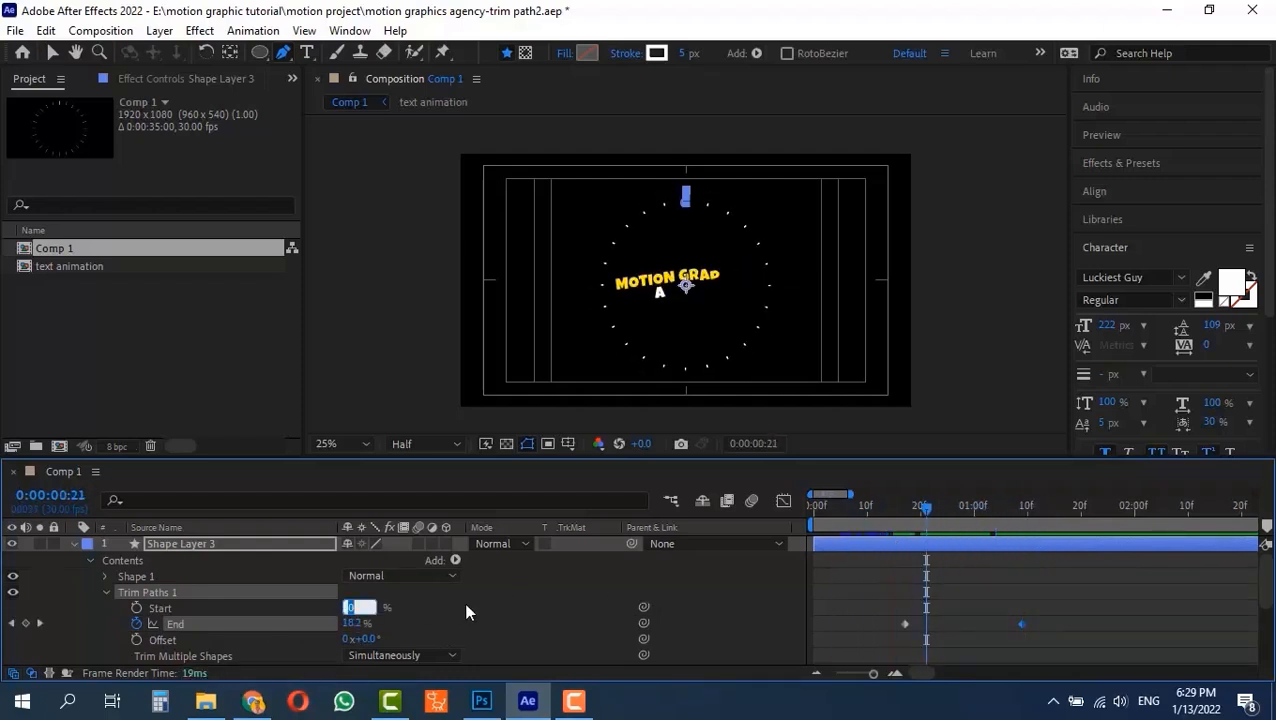
left_click(136, 608)
left_click_drag(926, 508, 1043, 508)
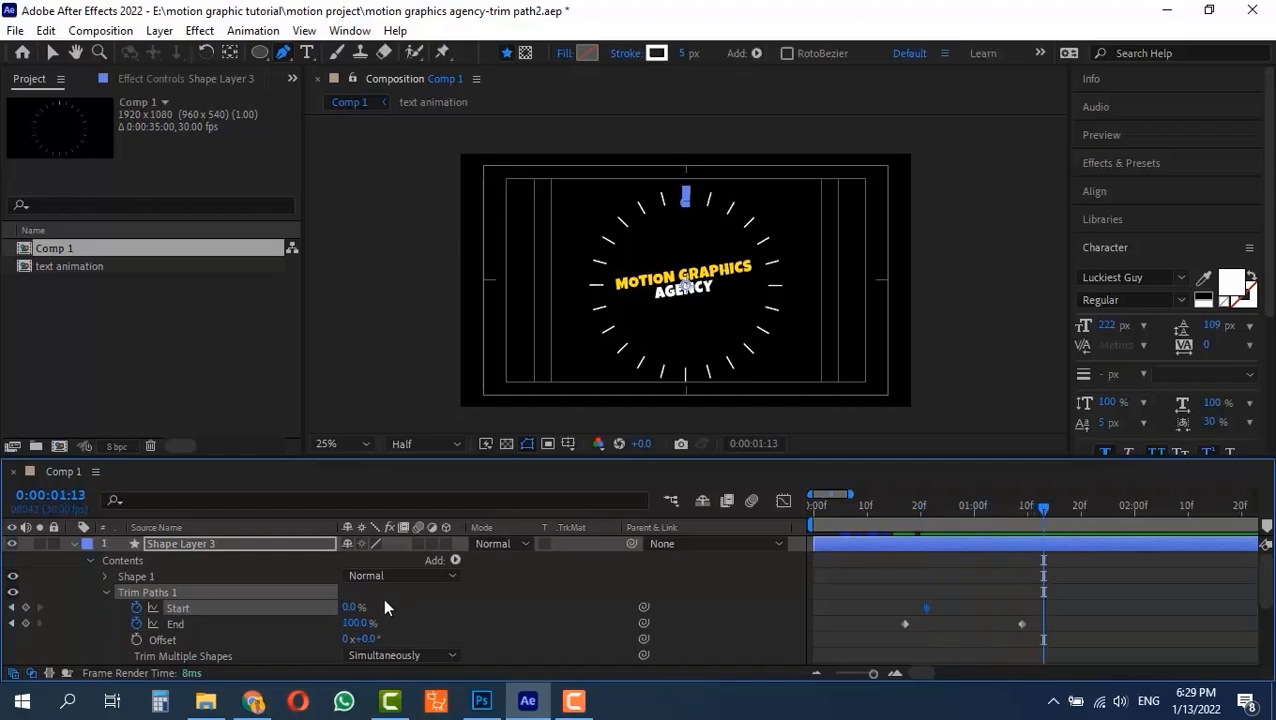
left_click(351, 607)
type("100")
key("Return")
left_click_drag(1043, 510, 1000, 520)
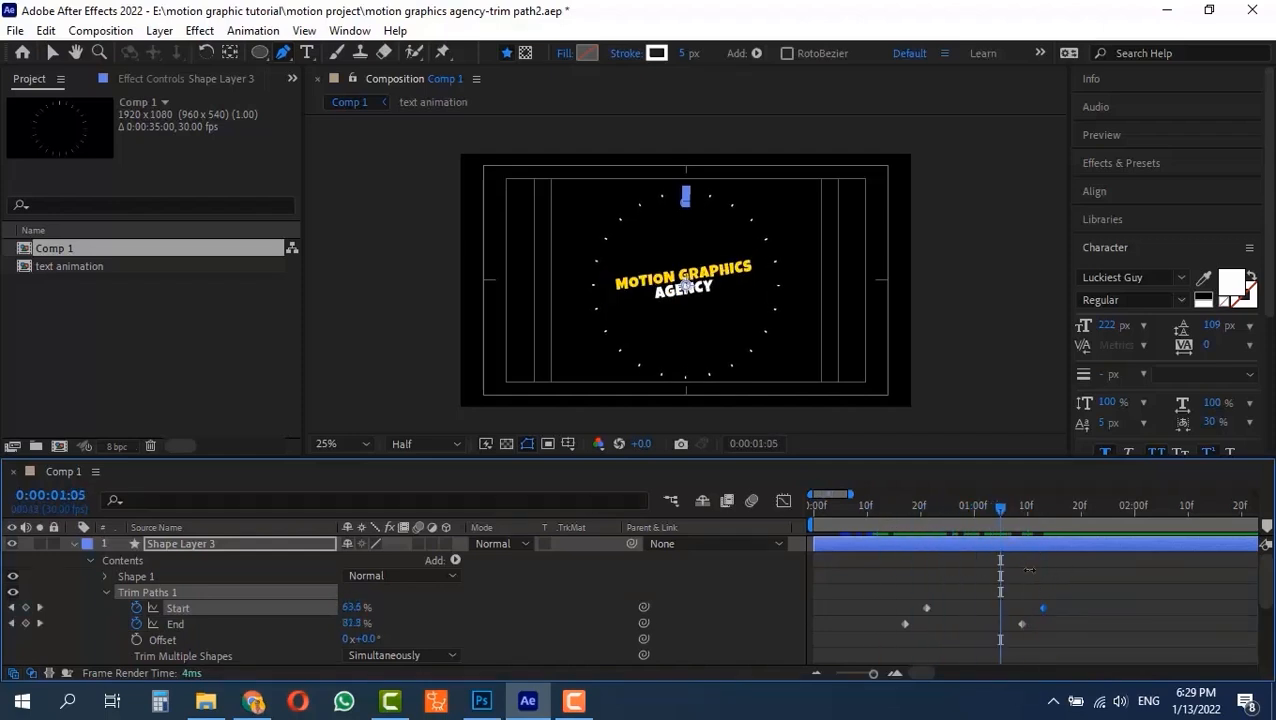
Step: Move the Start keyframes to about 0:00:00:23 and 0:00:01:15, and apply Easy Ease to all Start and End keyframes
mouse_move(1050, 603)
left_mouse_down()
mouse_move(930, 610)
mouse_move(1063, 608)
left_mouse_up()
left_click_drag(967, 511, 1033, 557)
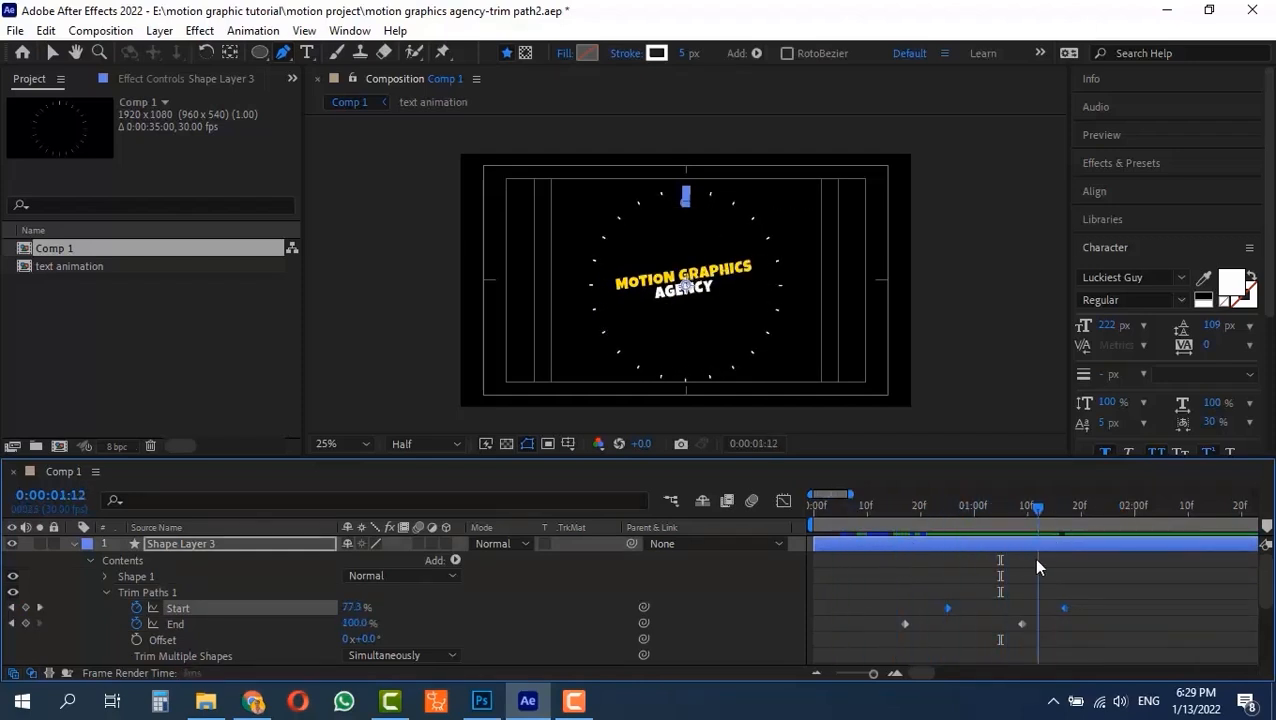
left_click_drag(1062, 606, 1051, 607)
left_click_drag(944, 507, 1012, 522)
left_click_drag(1080, 598, 875, 656)
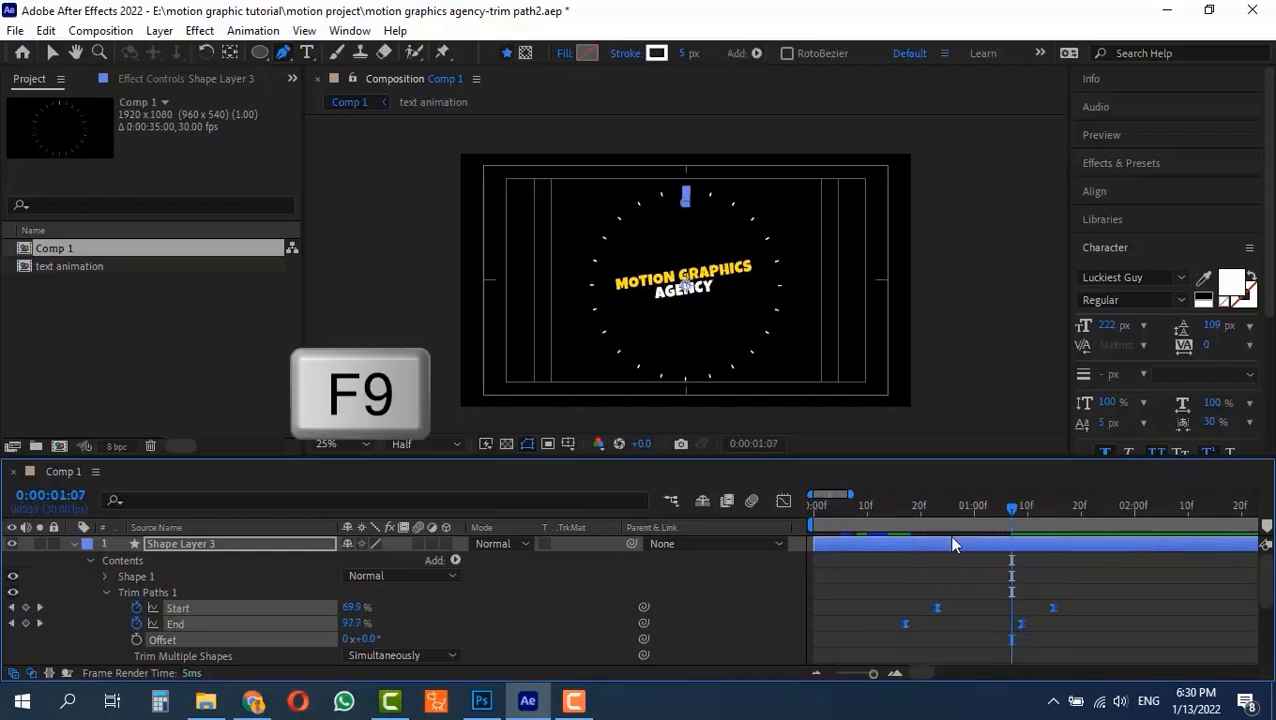
mouse_move(926, 504)
left_mouse_down()
mouse_move(855, 505)
mouse_move(1053, 506)
mouse_move(942, 512)
left_mouse_up()
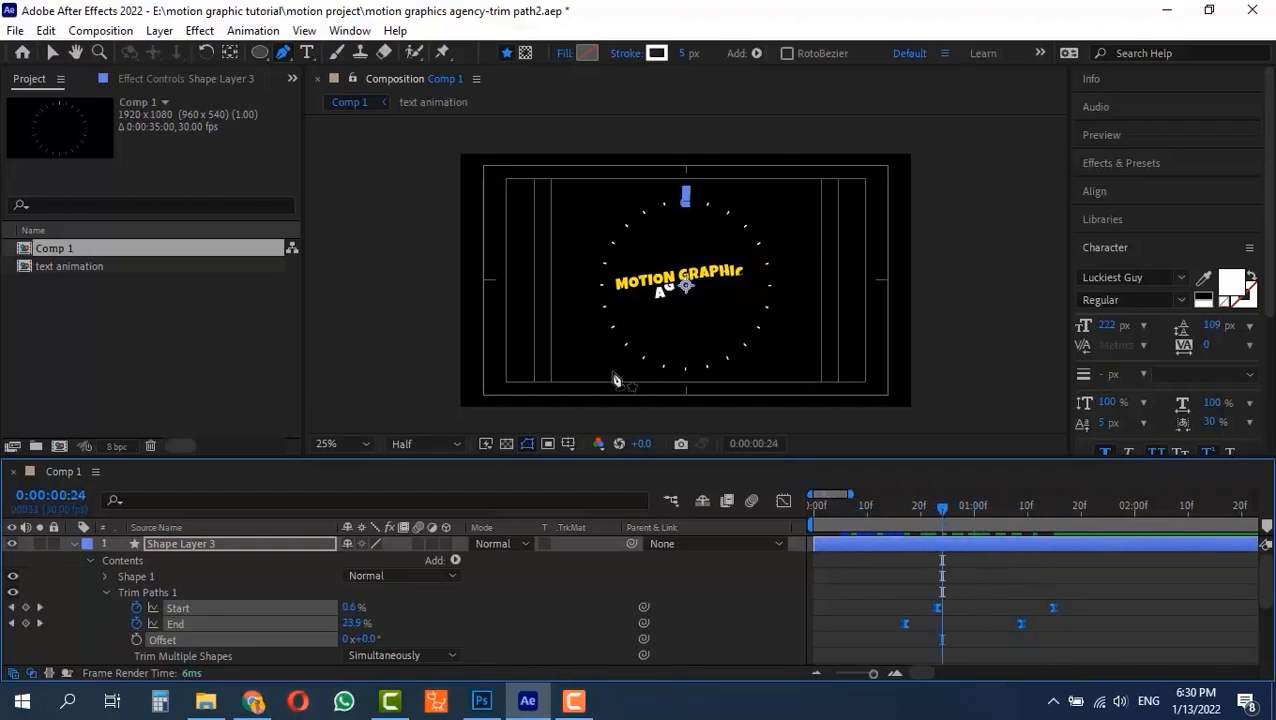
Step: Keyframe Shape Layer 3's Rotation from 0° at 0:00:00:17 to one full revolution at 0:00:01:17
mouse_move(912, 505)
left_mouse_down()
mouse_move(886, 502)
mouse_move(905, 510)
left_mouse_up()
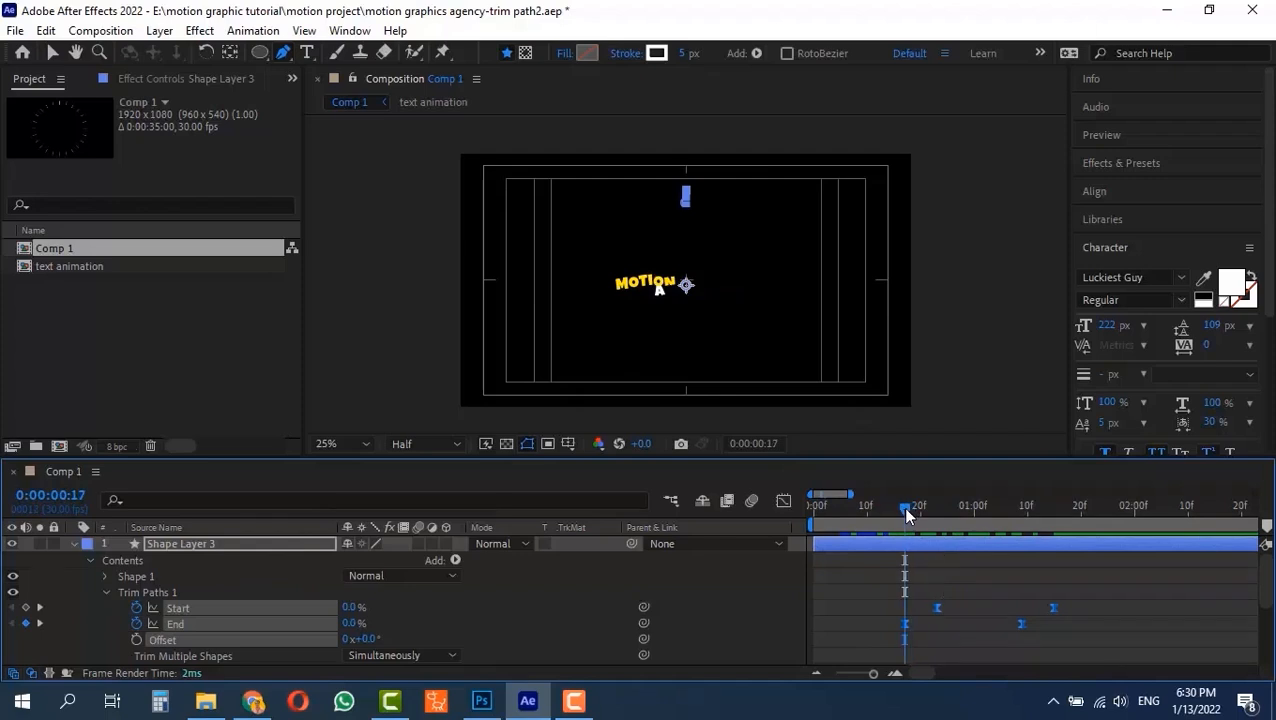
key("r")
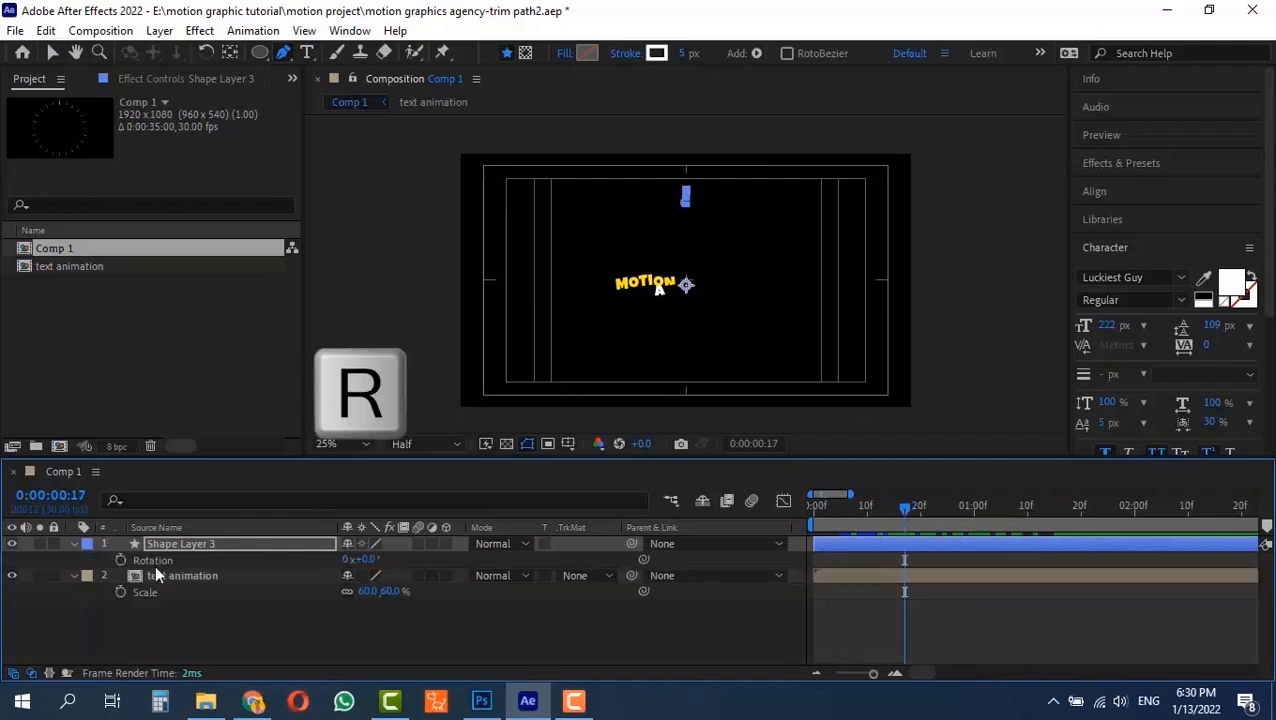
left_click(120, 560)
left_click_drag(940, 515, 1065, 506)
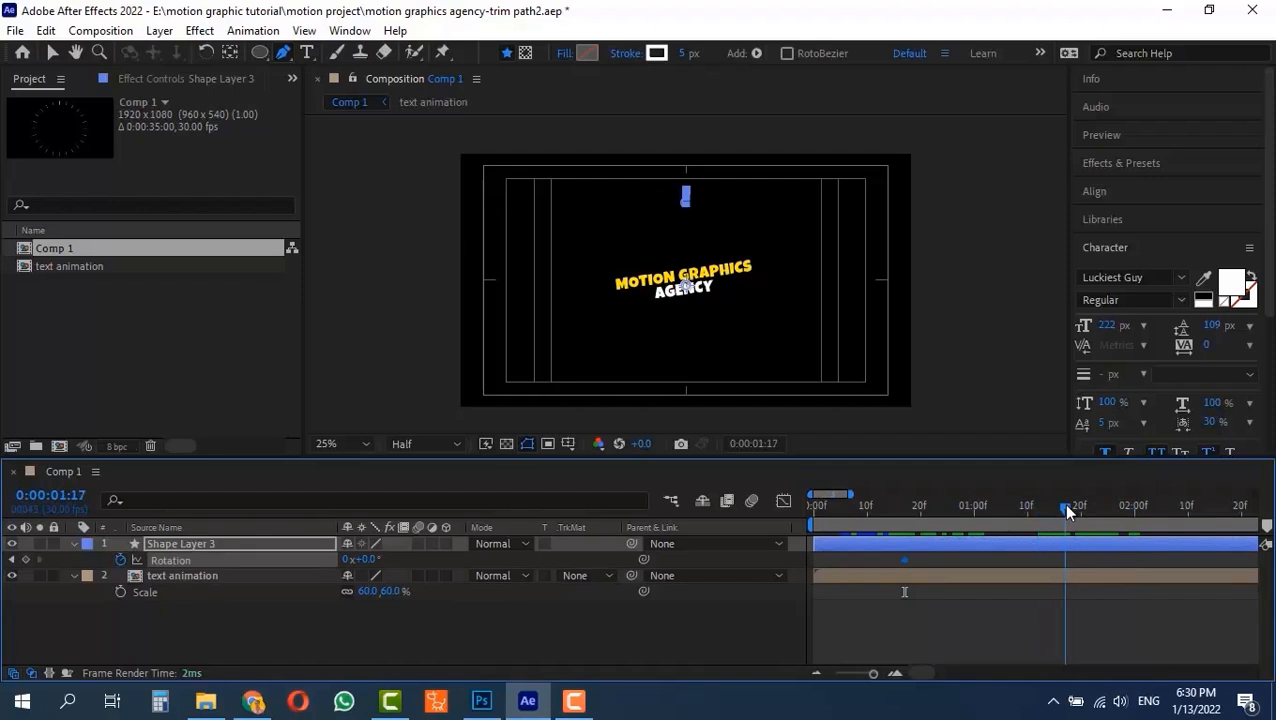
left_click(346, 559)
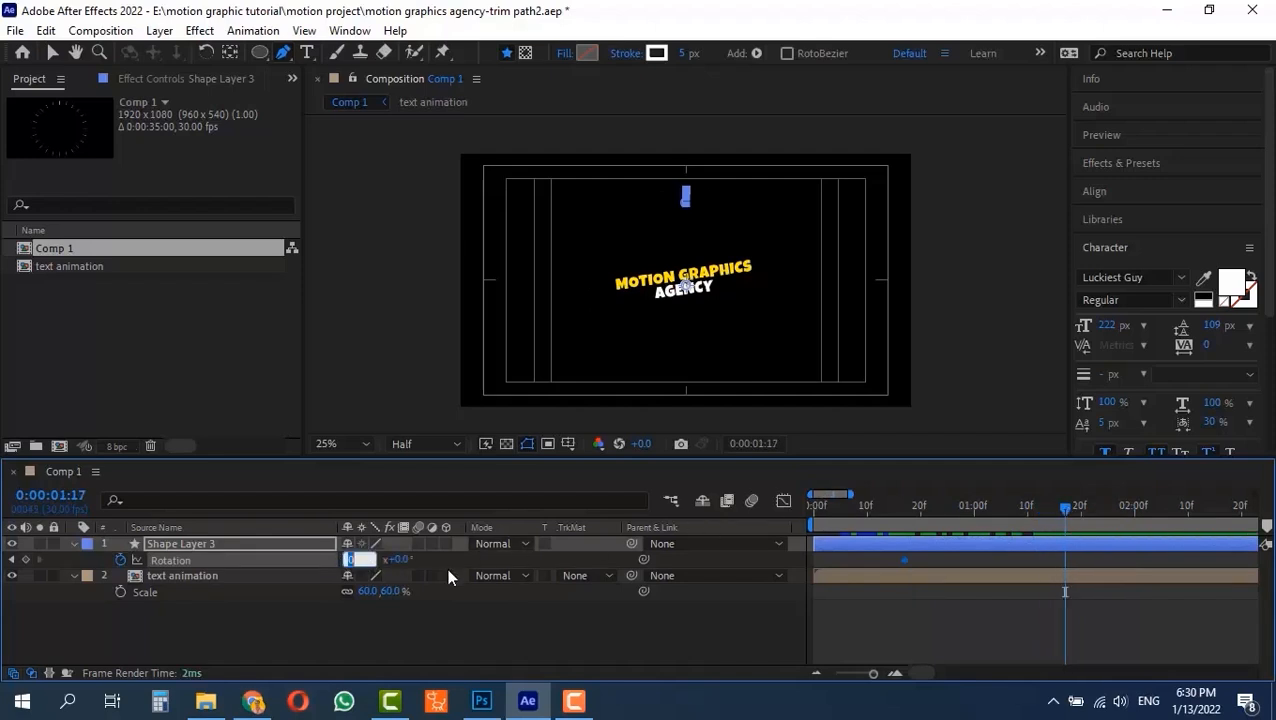
type("1")
key("Return")
Step: Apply Easy Ease to both Rotation keyframes of Shape Layer 3
left_click_drag(1048, 511, 941, 540)
left_click_drag(1075, 562, 906, 577)
key("F9")
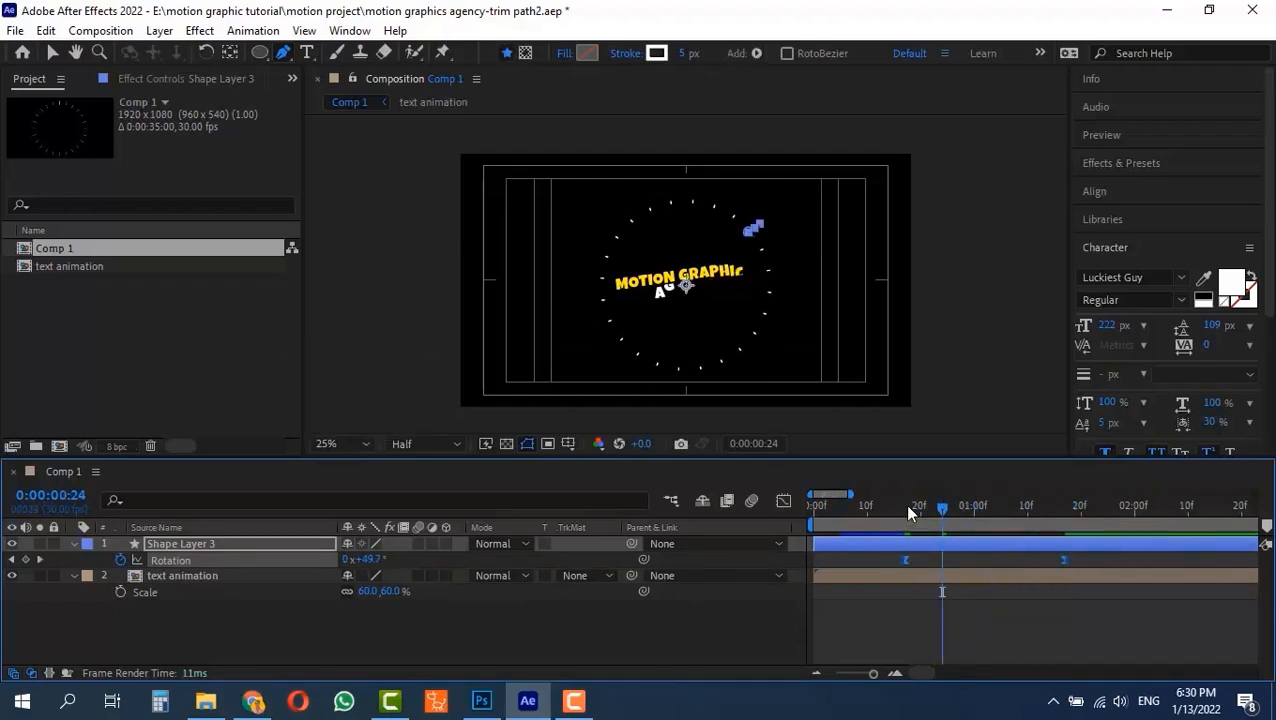
Step: End the rotation at 0:00:01:15 with a value of about 265.4° instead of a full revolution, and preview the animation
left_click_drag(904, 503, 1054, 508)
key("apostrophe")
left_click_drag(352, 563, 302, 566)
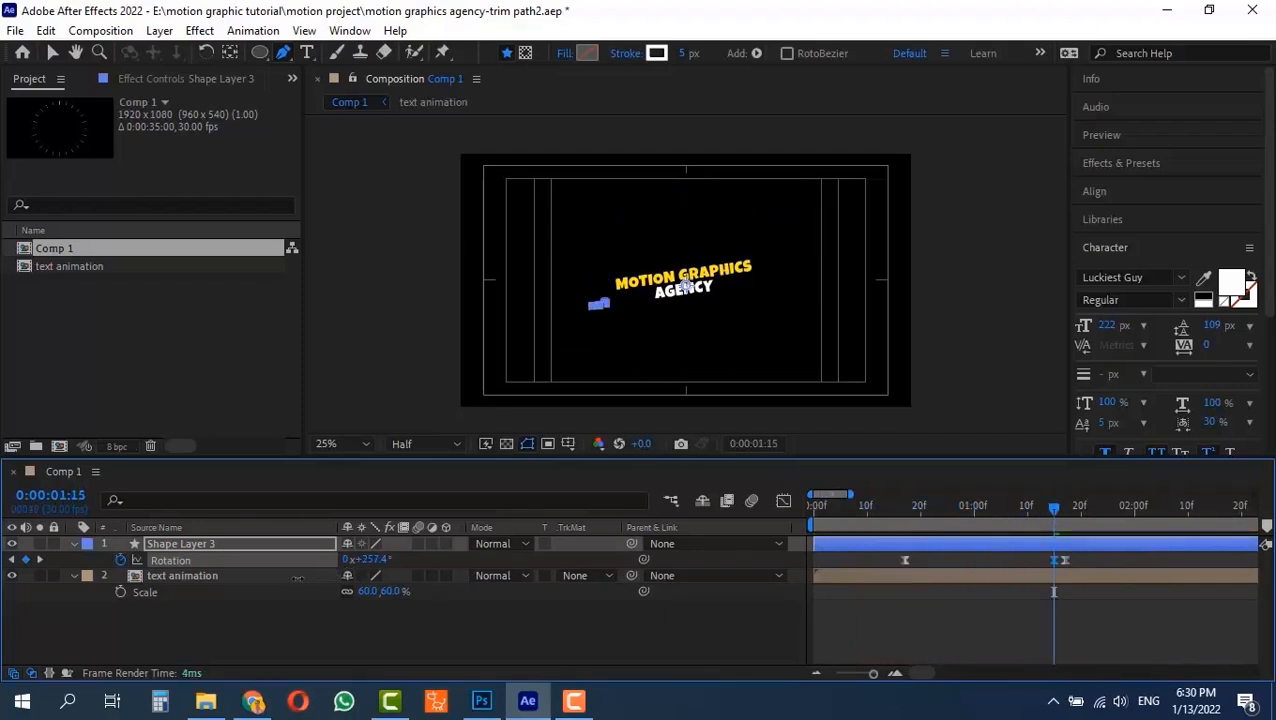
key("space")
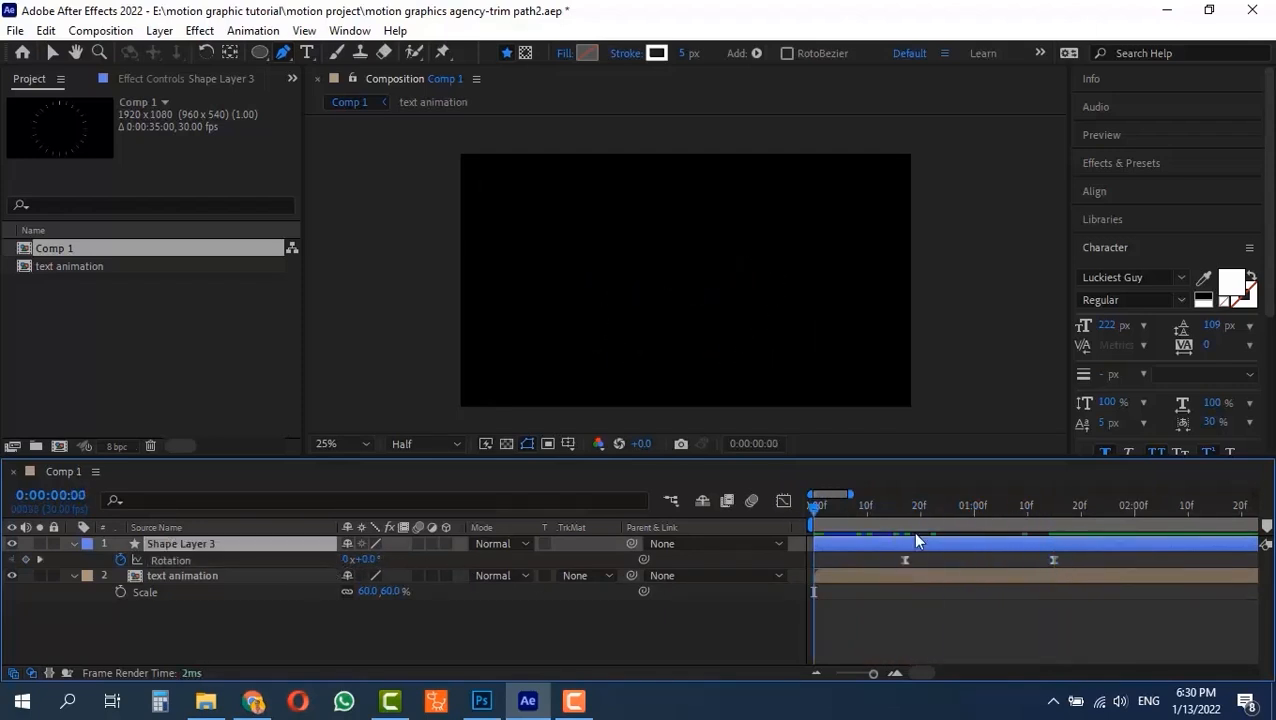
left_click(899, 506)
key("space")
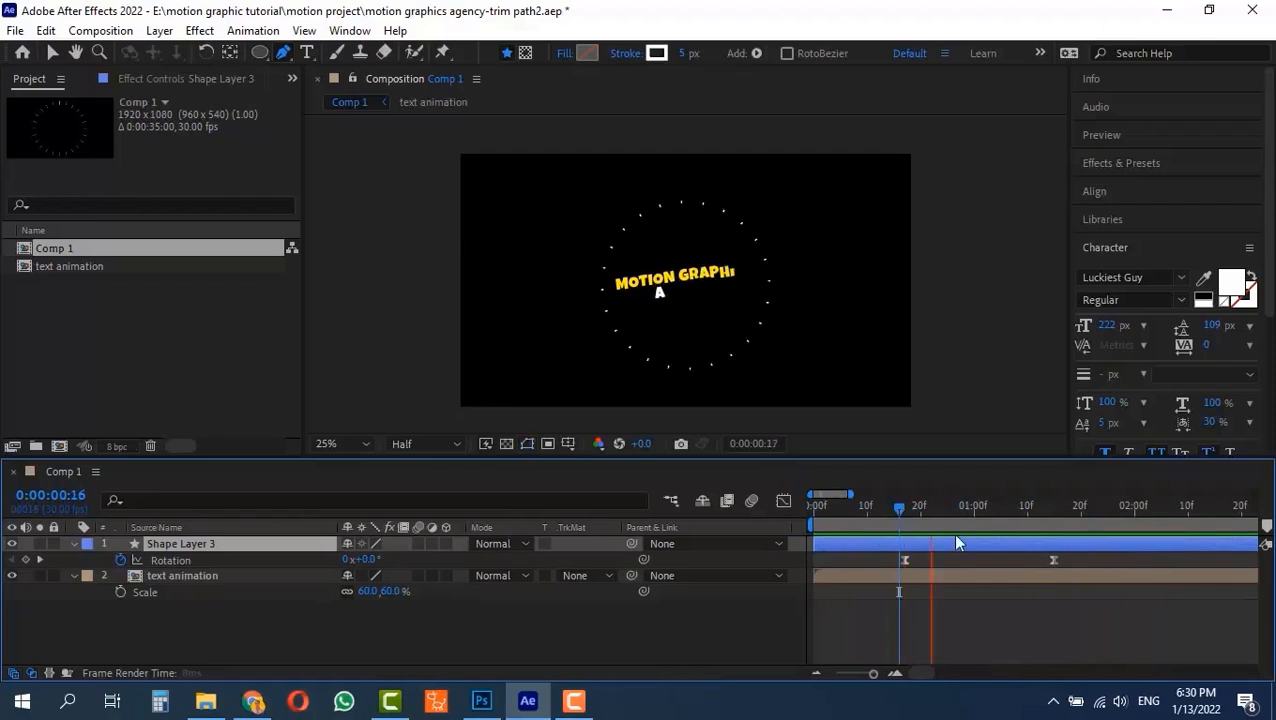
Step: Stagger Shape Layer 3's keyframes: Start at about 0:00:00:21 and 0:00:01:16, Rotation at about 0:00:00:13 and 0:00:01:18
key("u")
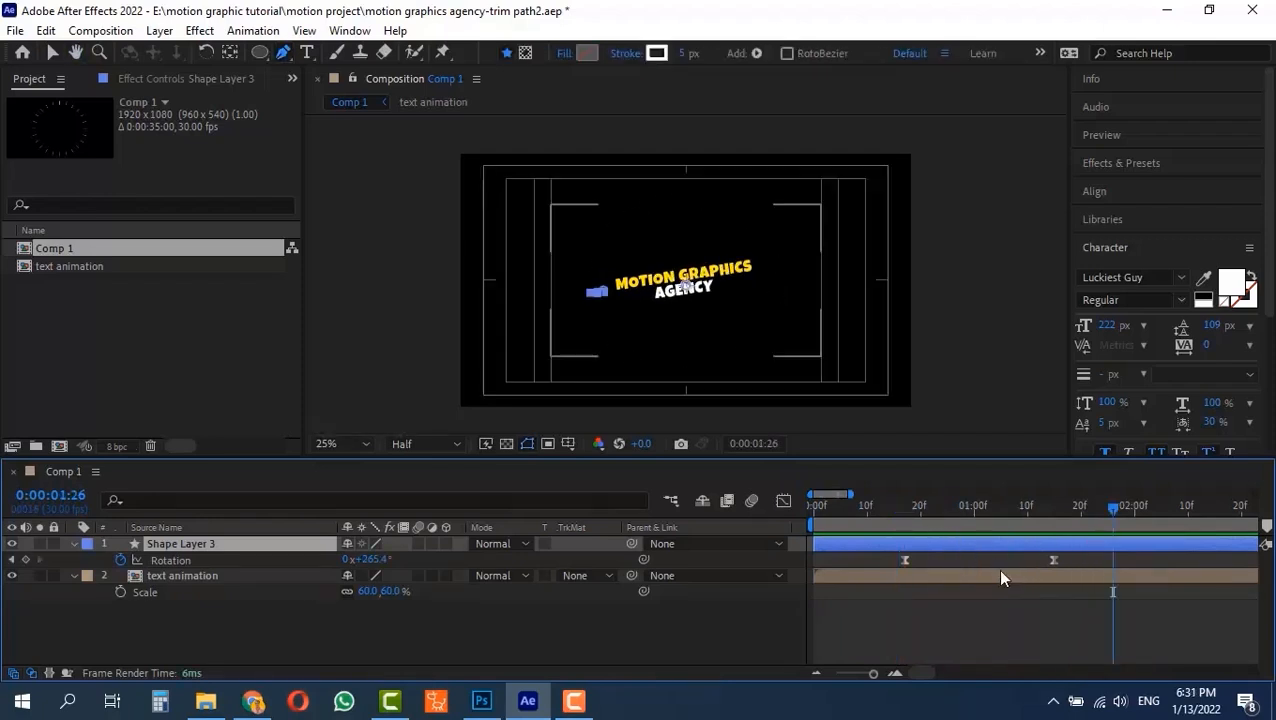
key("u")
left_click_drag(937, 560, 905, 560)
left_click(871, 507)
left_click_drag(871, 507, 1017, 507)
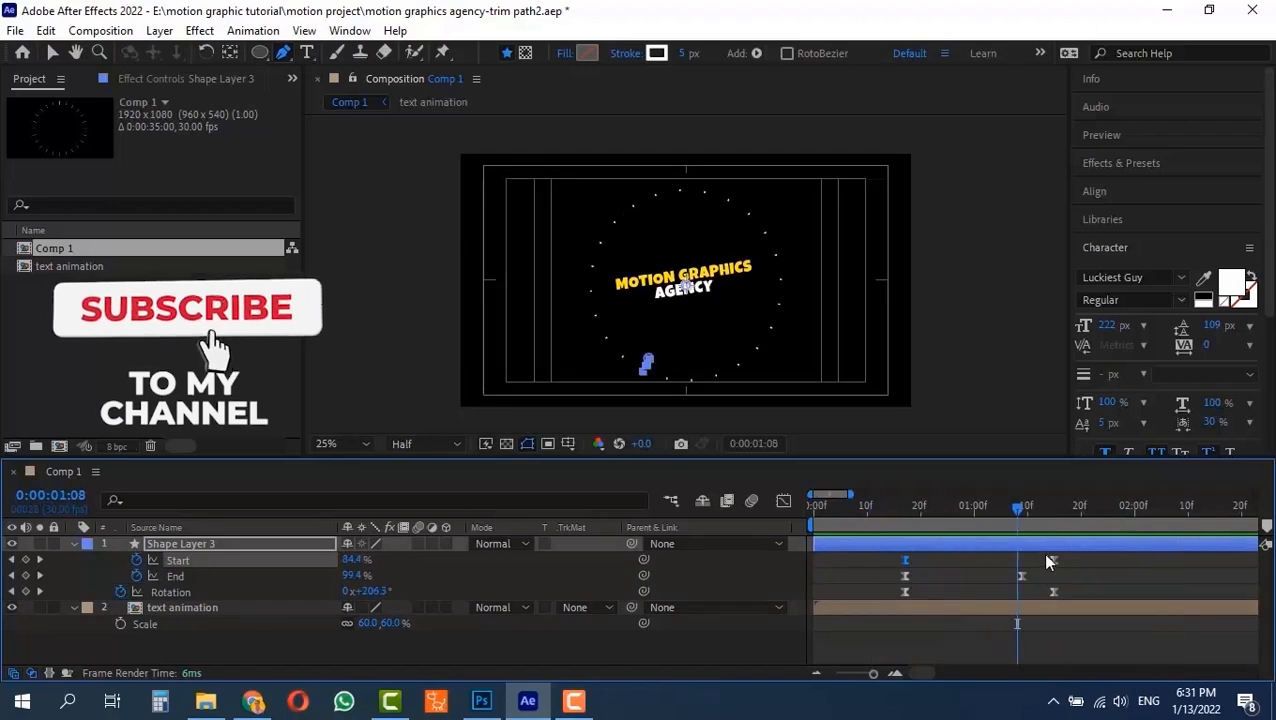
left_click_drag(1053, 560, 1069, 560)
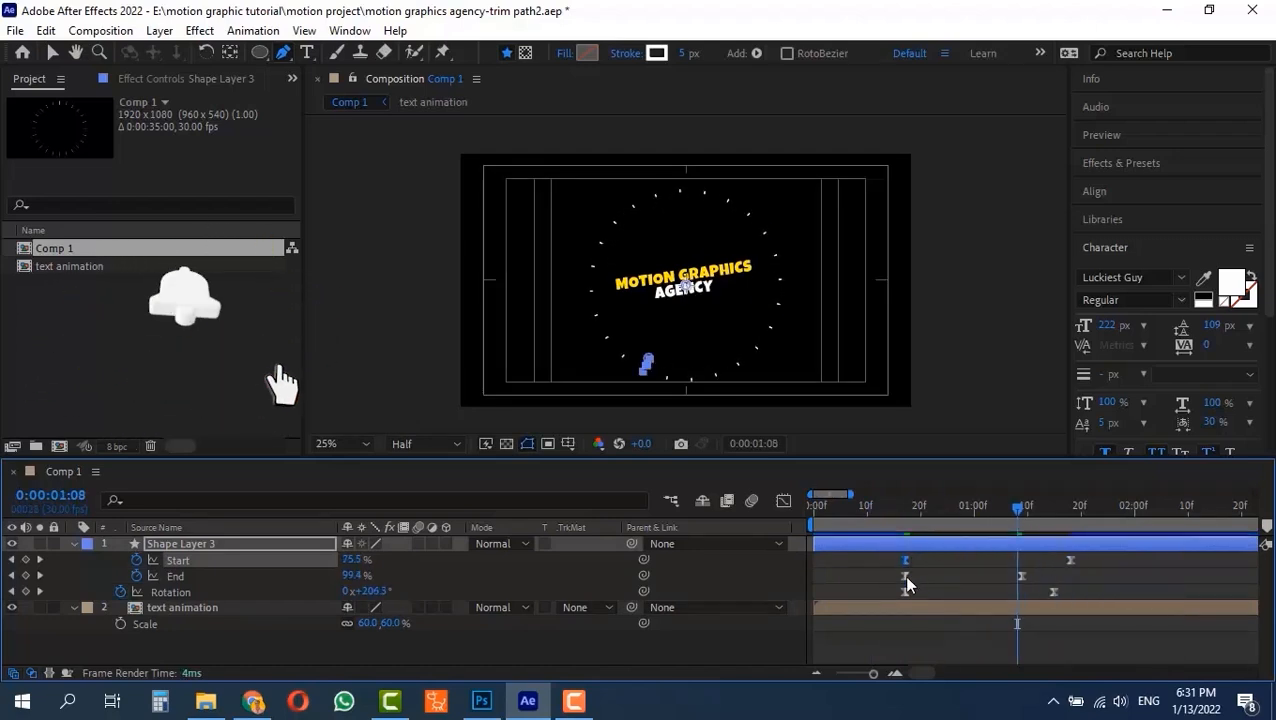
left_click_drag(905, 560, 883, 591)
left_click_drag(1053, 591, 1056, 560)
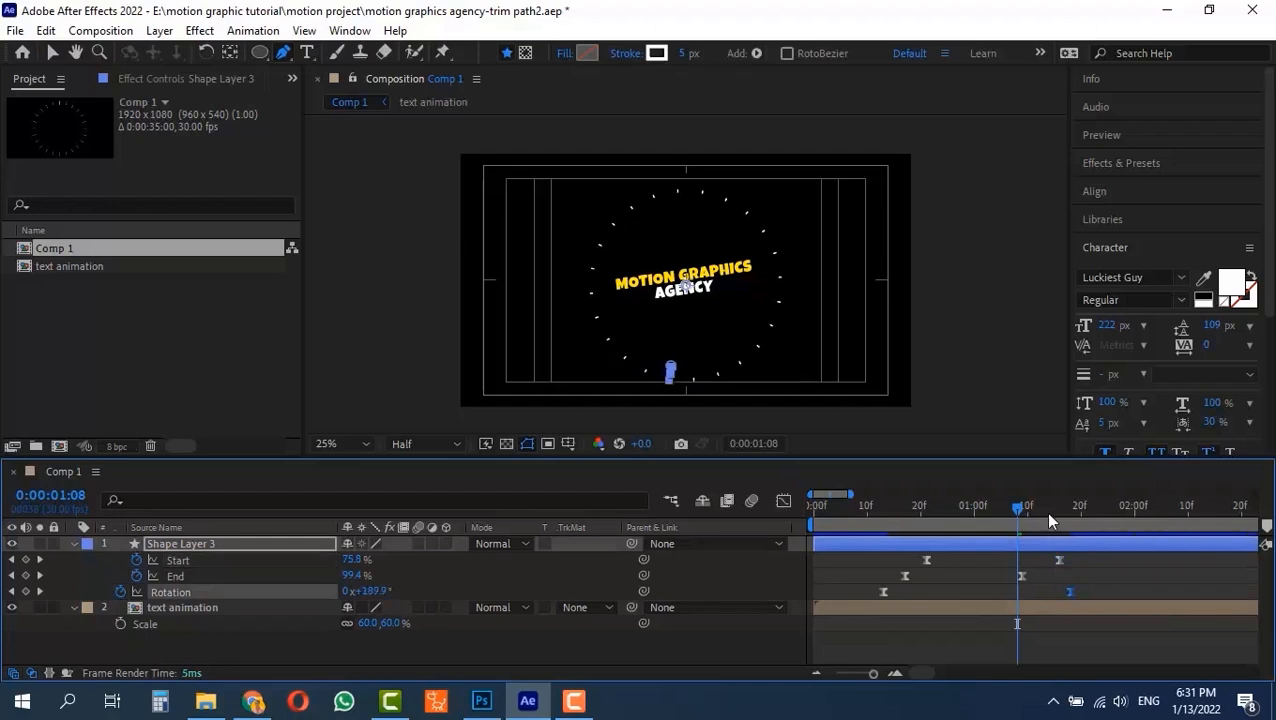
Step: Play back the composition from near its start to check the staggered line burst
key("space")
left_click(838, 500)
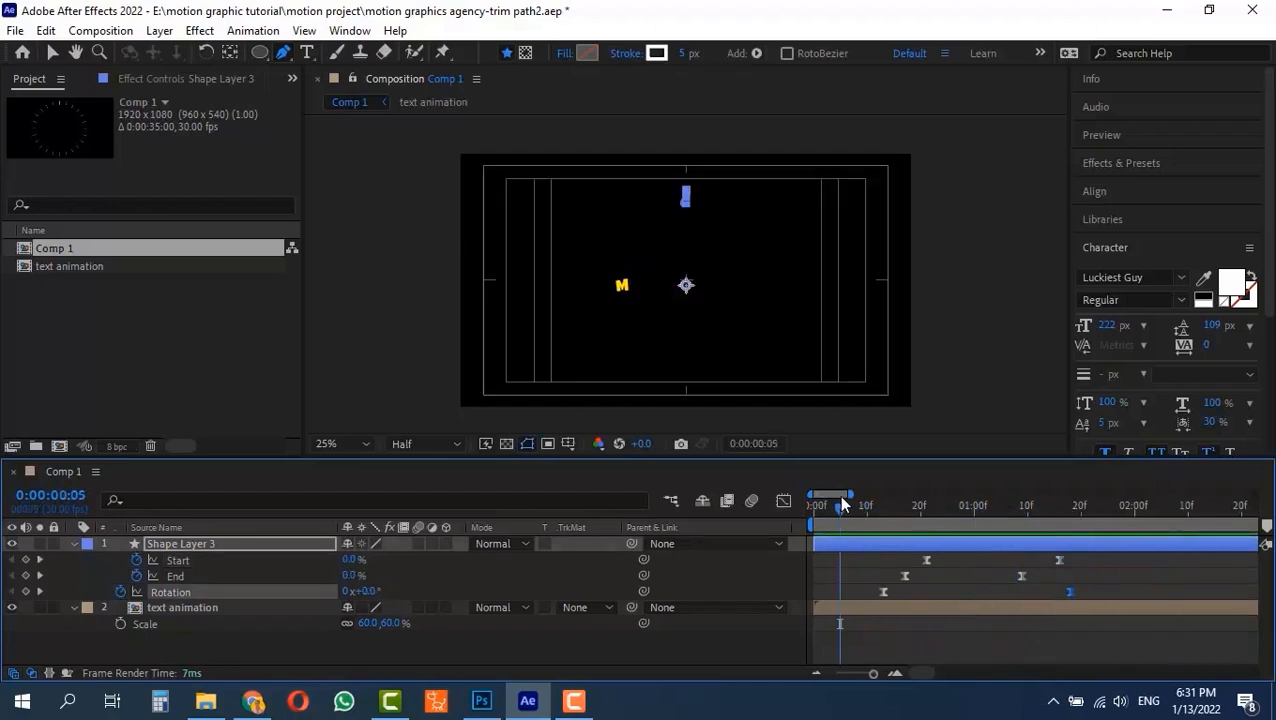
key("space")
key("space")
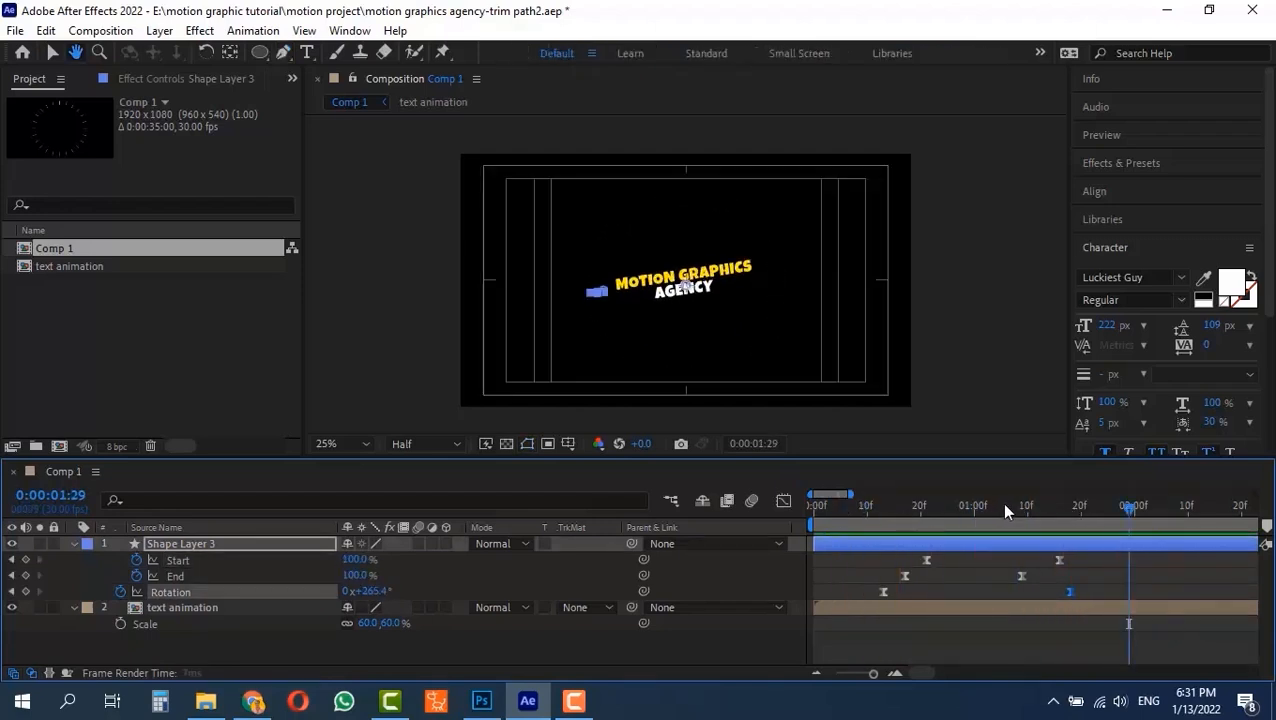
left_click_drag(851, 507, 819, 508)
key("space")
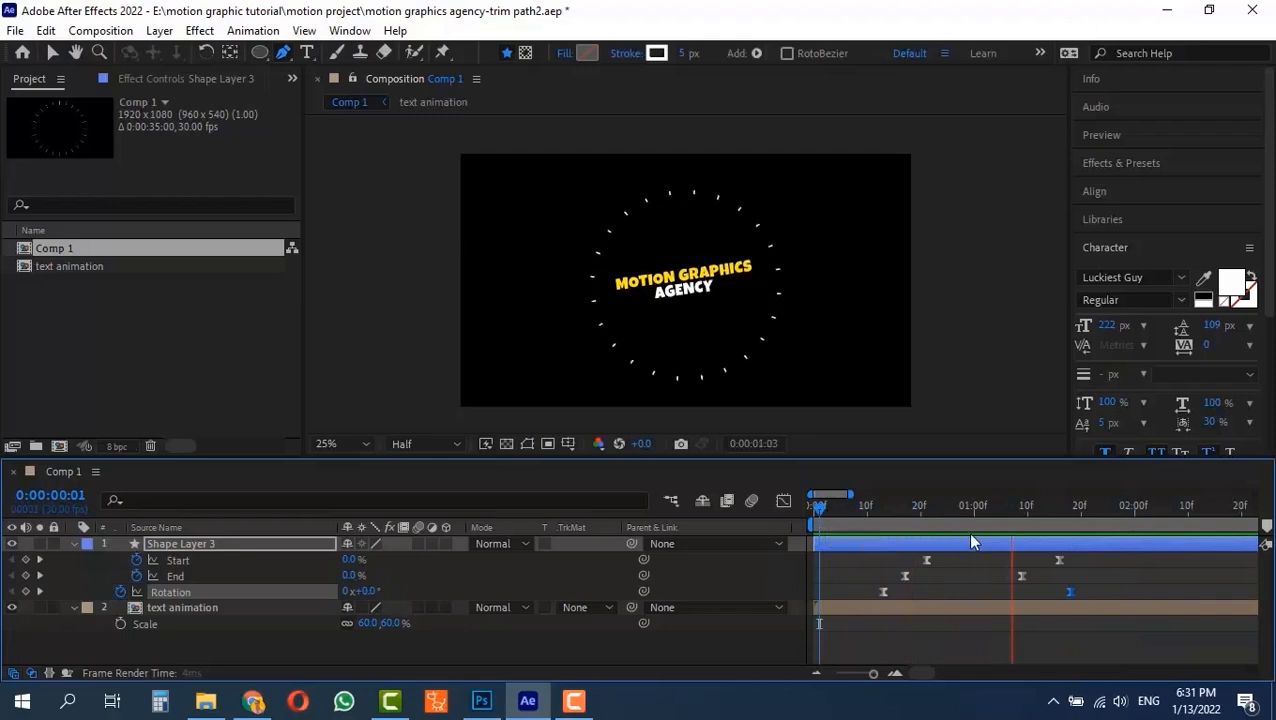
key("space")
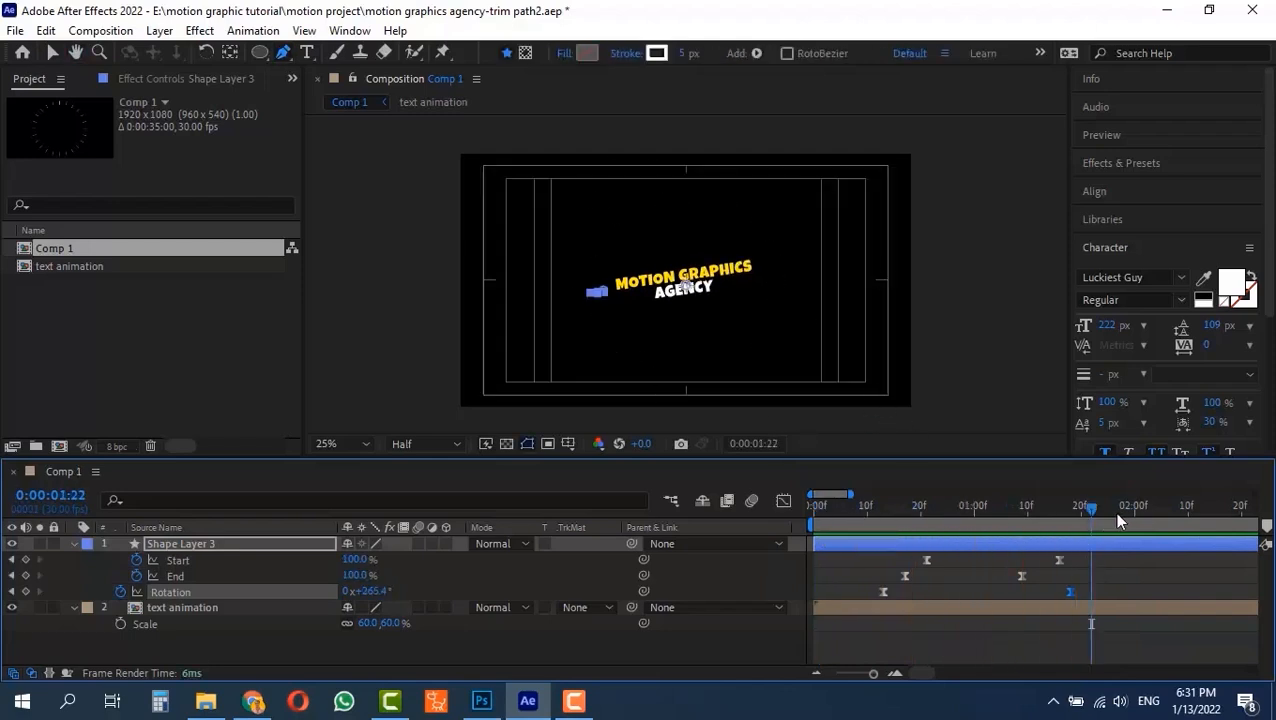
Step: At 0:00:01:28, draw an unfilled circle around the title on a new shape layer with the Ellipse tool
left_click_drag(1101, 508, 1121, 506)
left_click(262, 53)
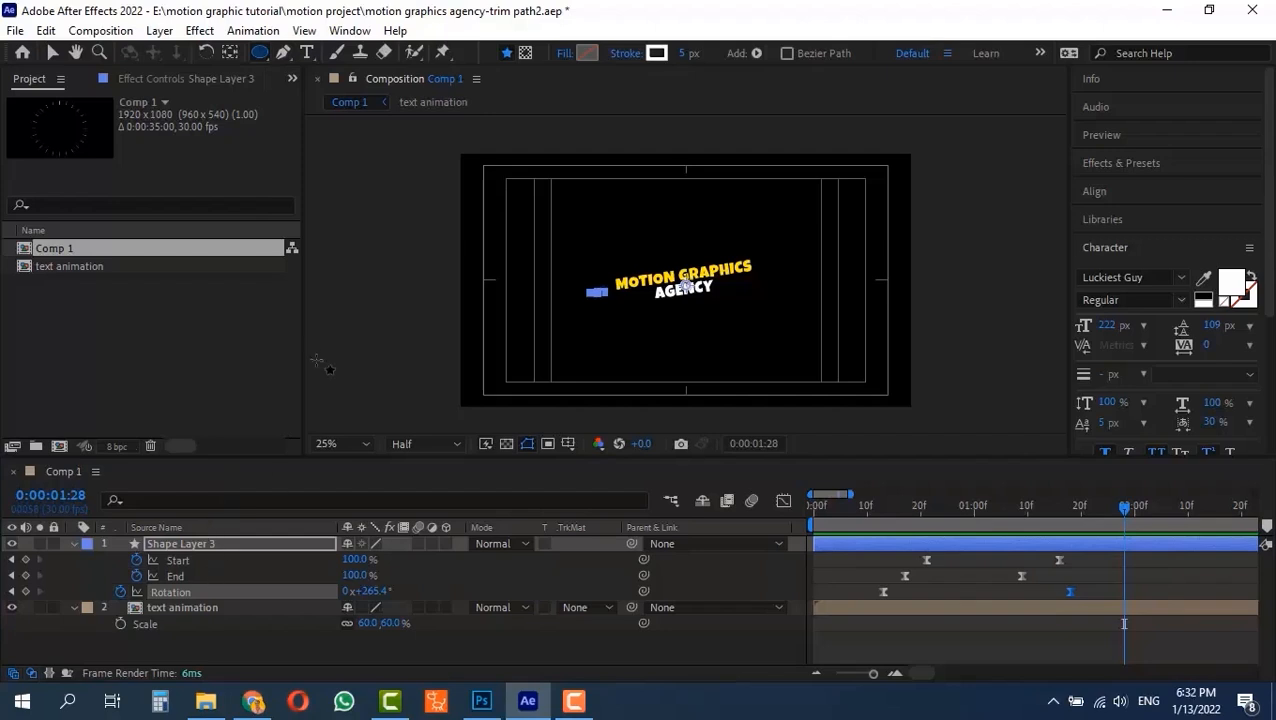
key("F2")
key("F2")
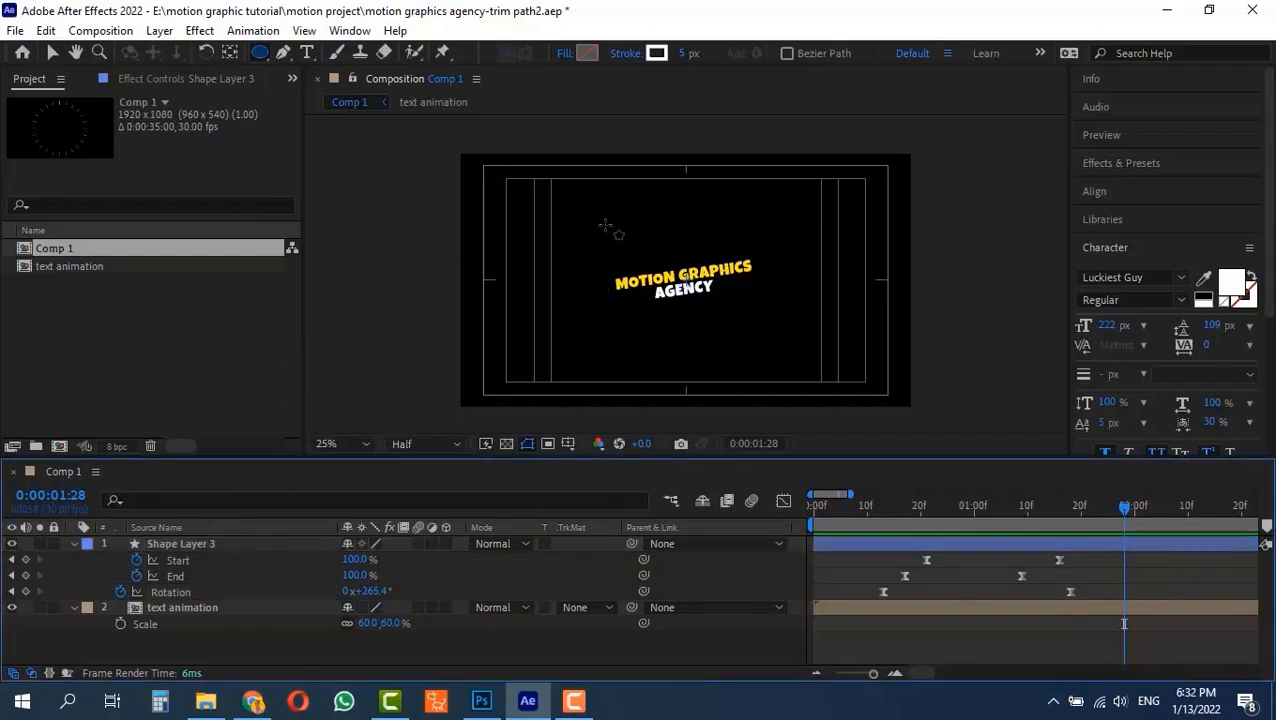
mouse_move(593, 218)
left_mouse_down()
mouse_move(779, 342)
mouse_move(779, 364)
mouse_move(766, 309)
left_mouse_up()
key("shift")
key("shift+space")
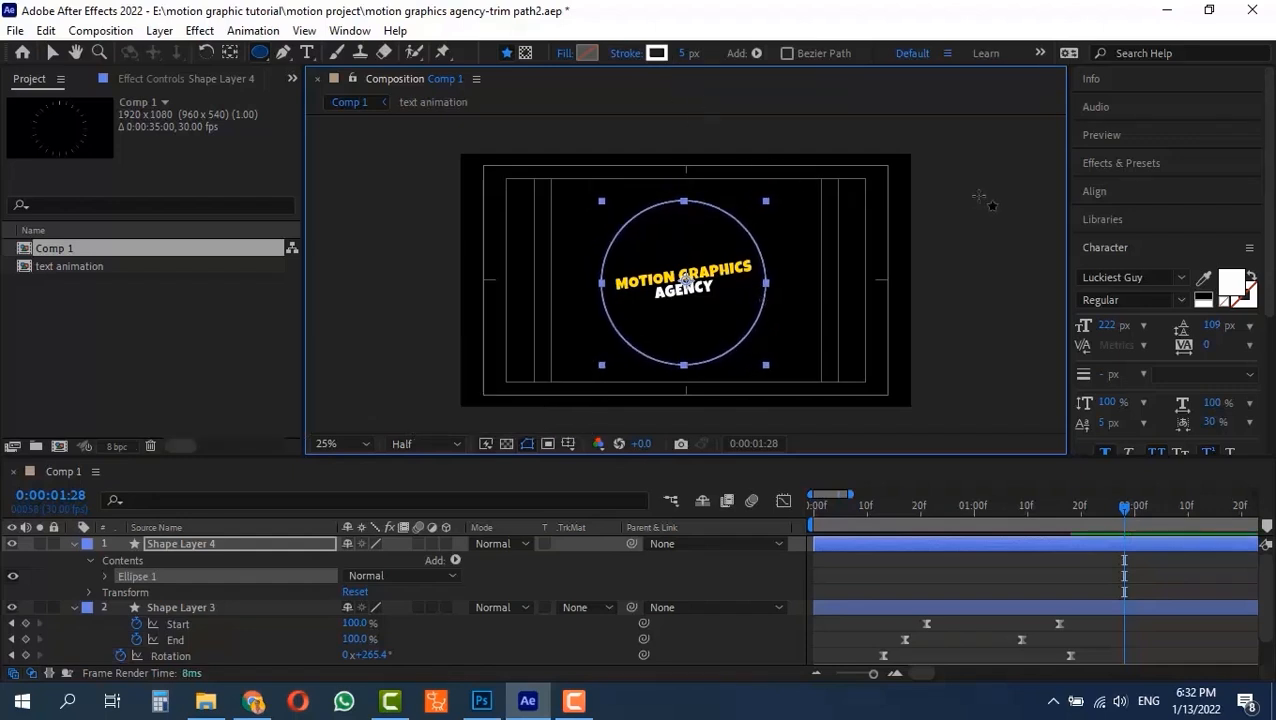
Step: Center the circle layer in the view and center its anchor point in the layer content
right_click(688, 224)
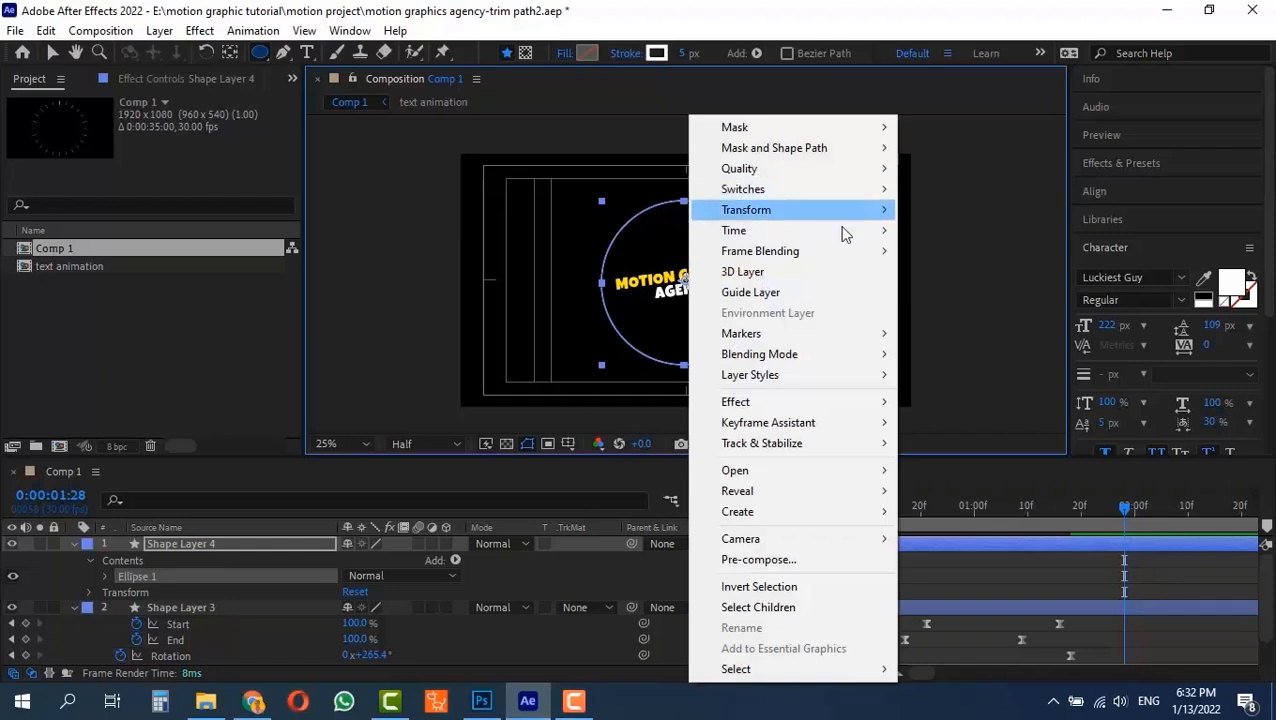
mouse_move(845, 212)
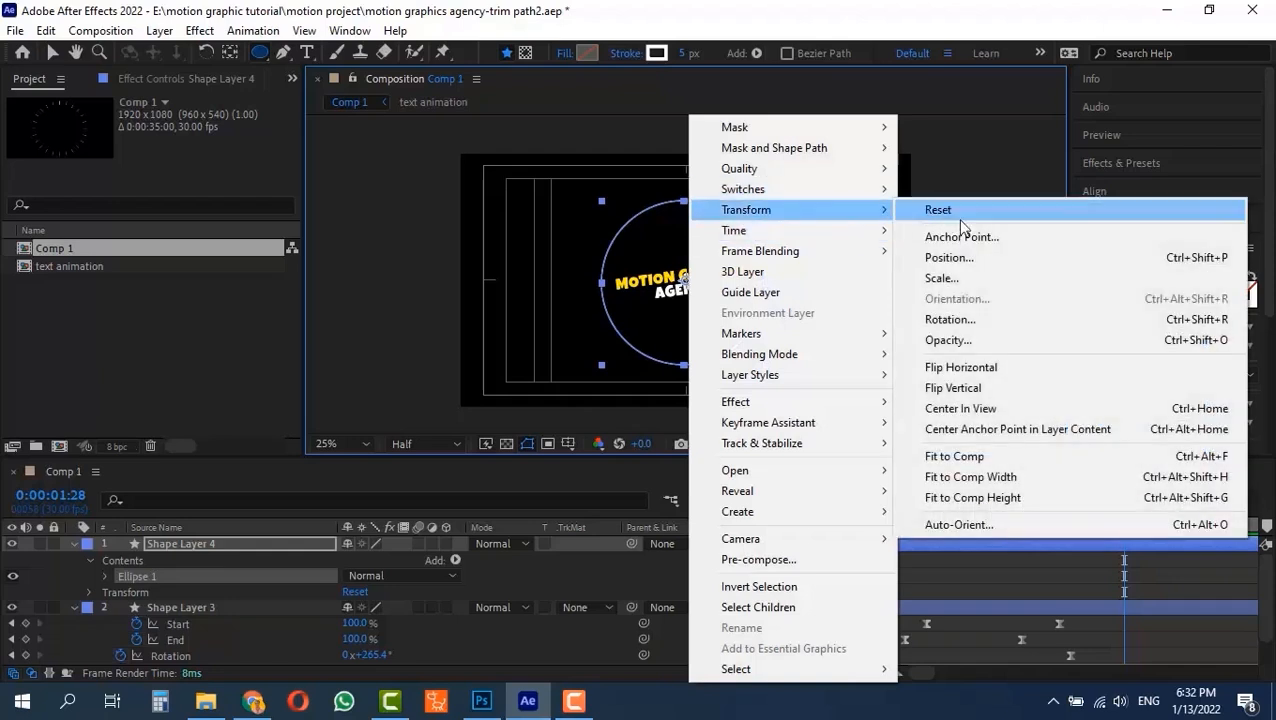
left_click(966, 418)
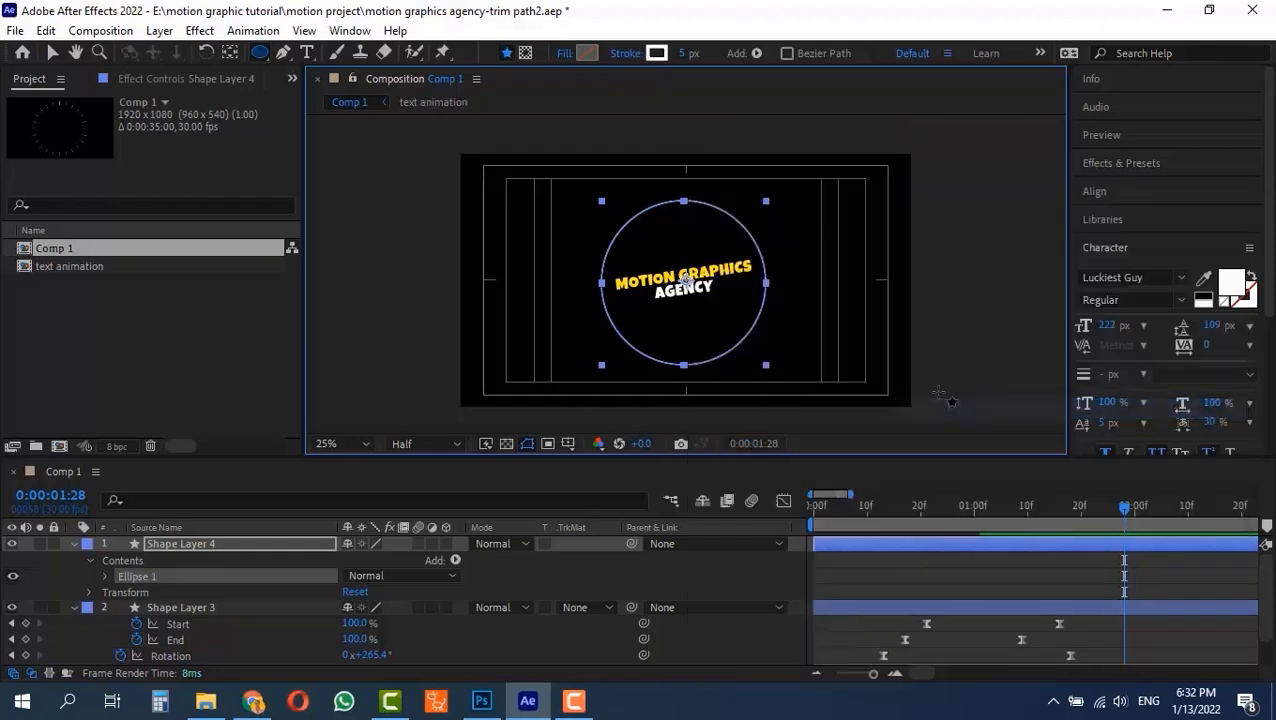
right_click(706, 221)
mouse_move(898, 210)
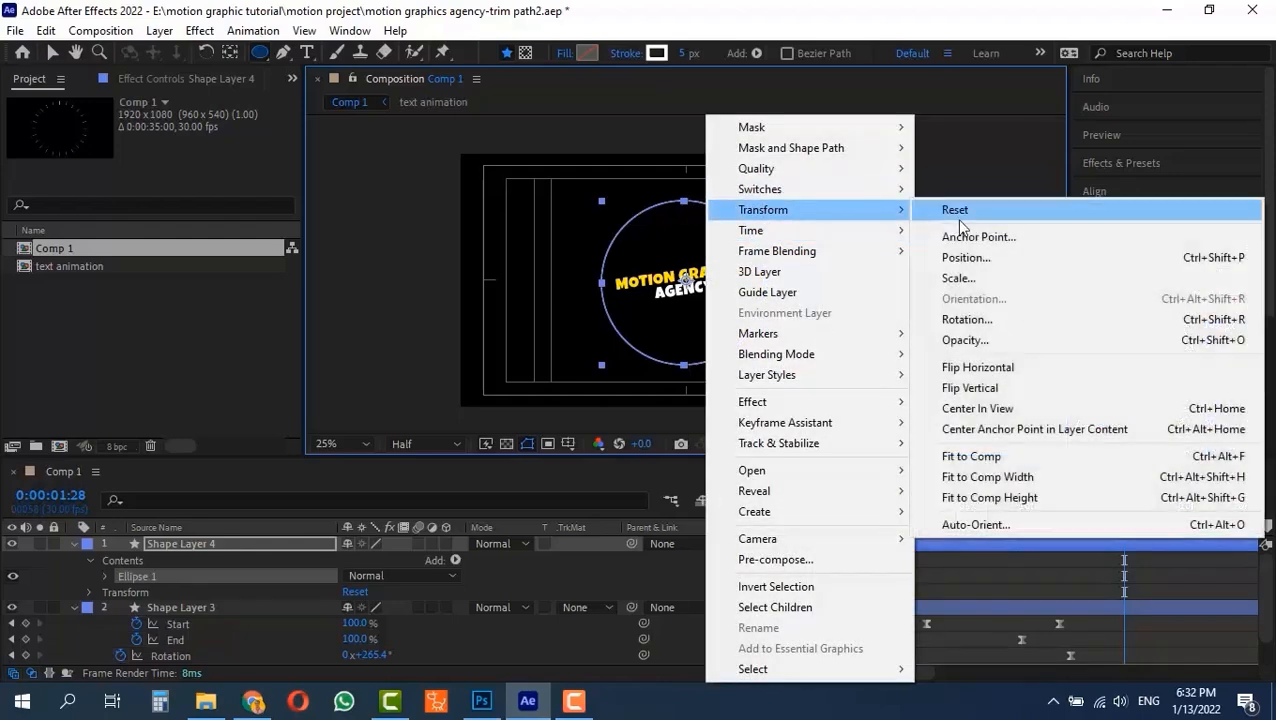
left_click(1024, 430)
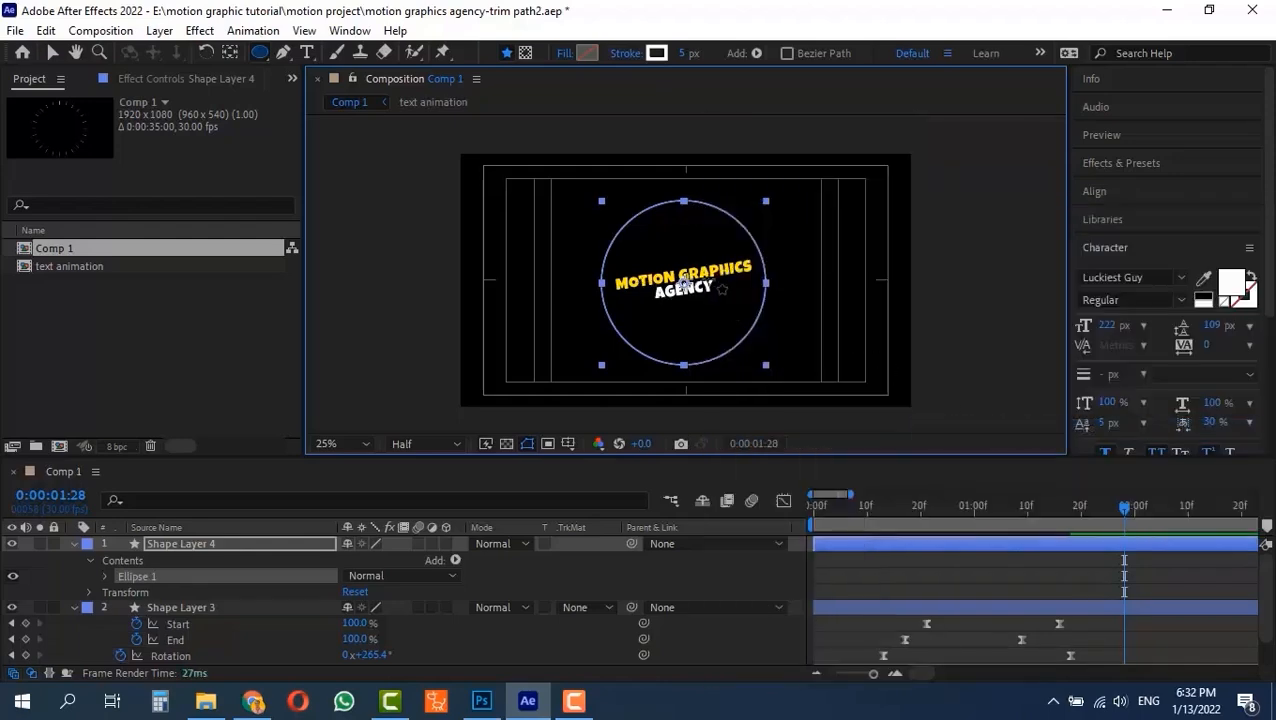
Step: Set the circle's stroke width to 20 px
scroll(707, 197, "up", 2)
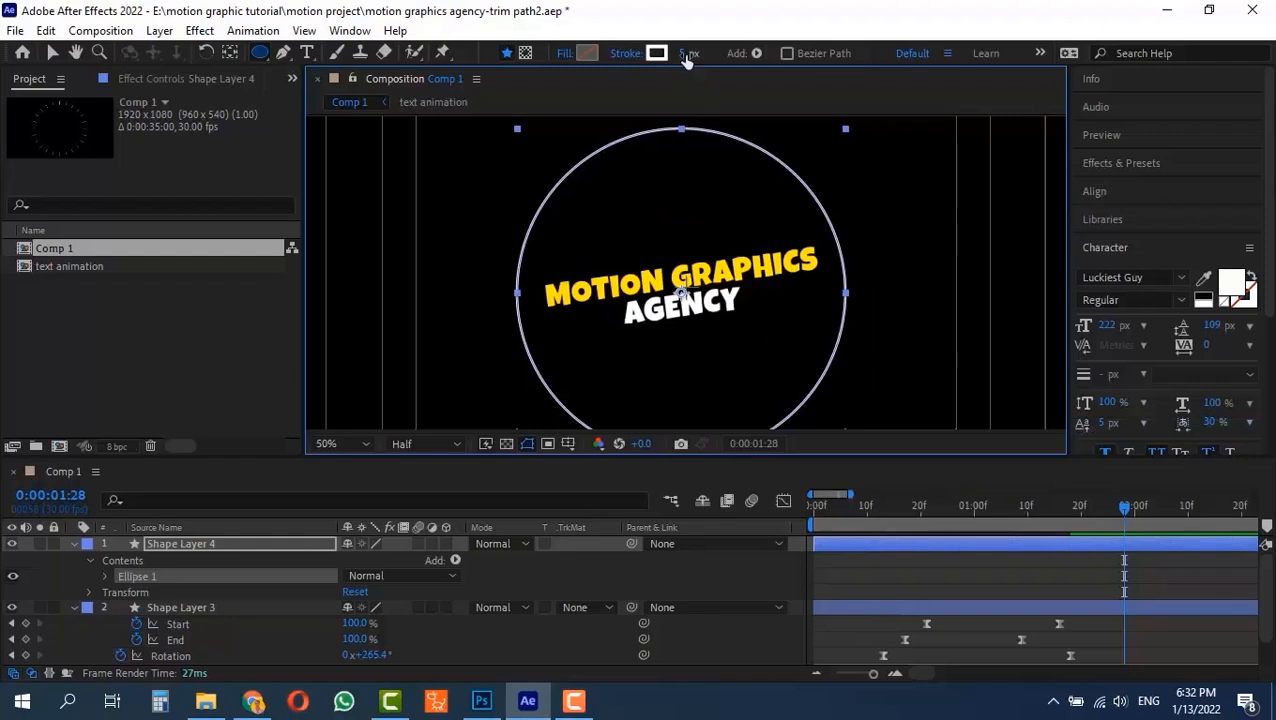
left_click_drag(684, 54, 690, 53)
left_click(690, 53)
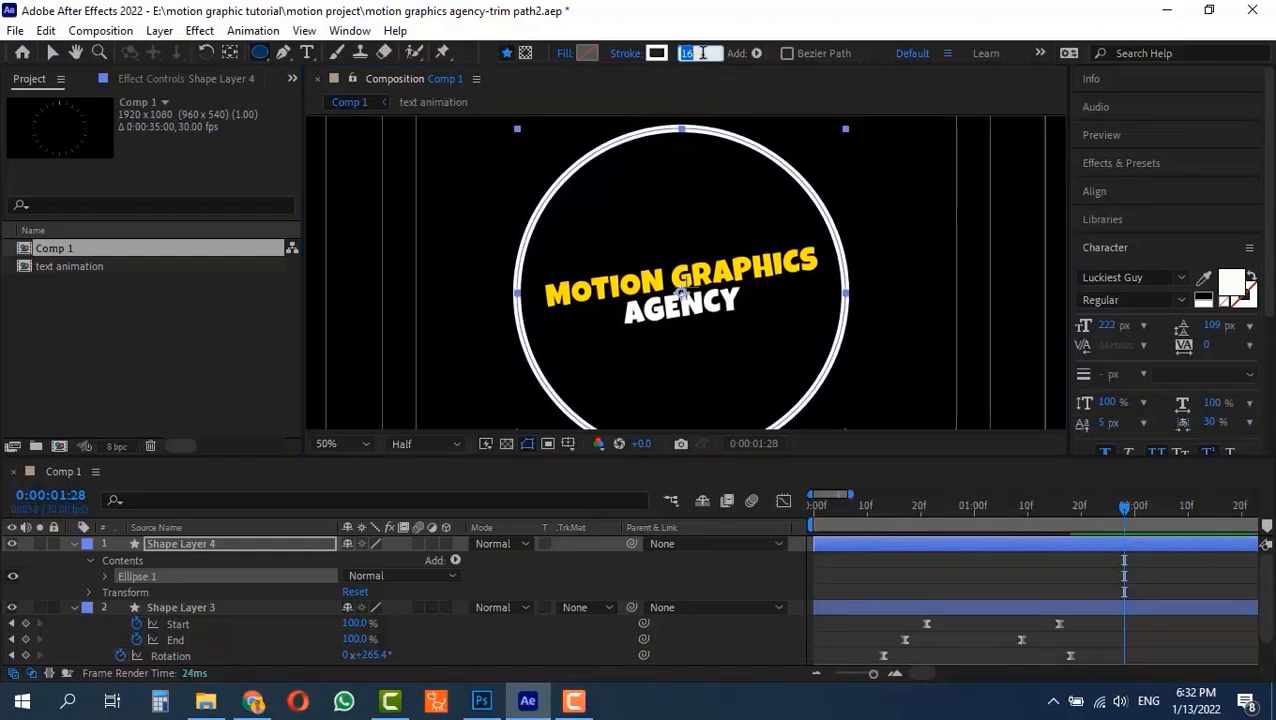
type("20")
key("Return")
Step: Go to 0:00:01:24, add Trim Paths to the circle, and expand its properties
left_click(1102, 507)
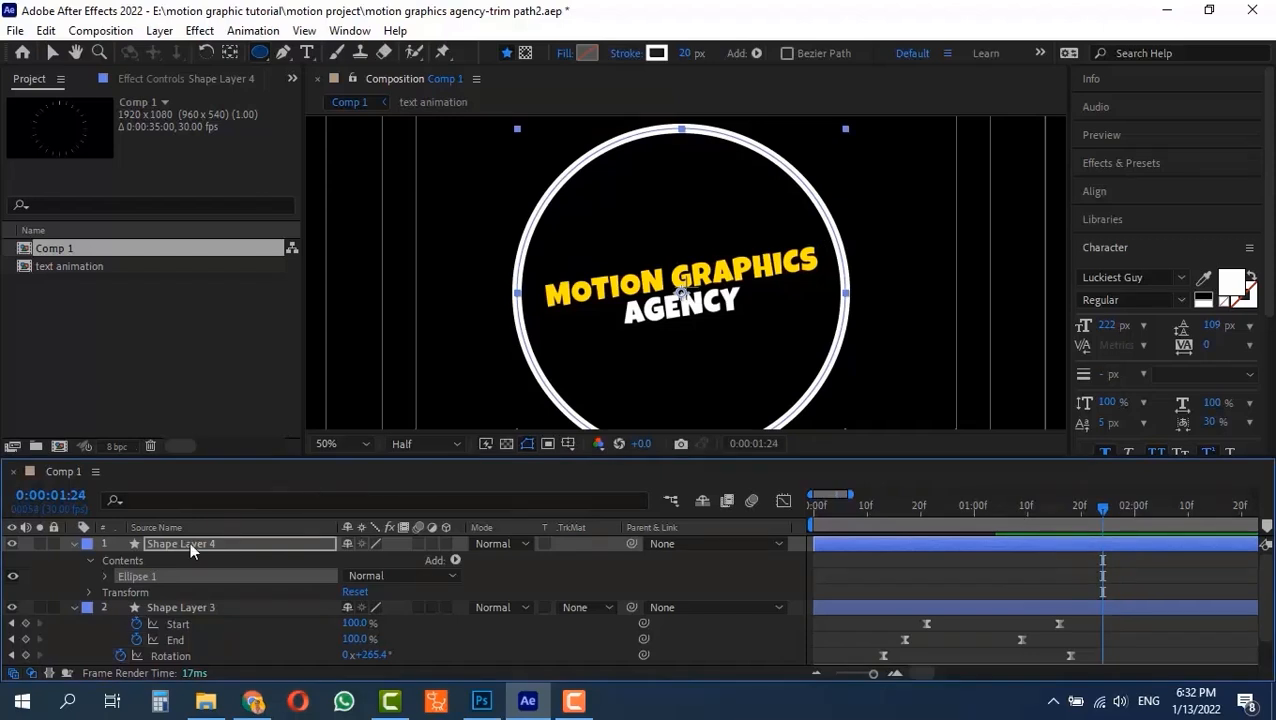
left_click(455, 562)
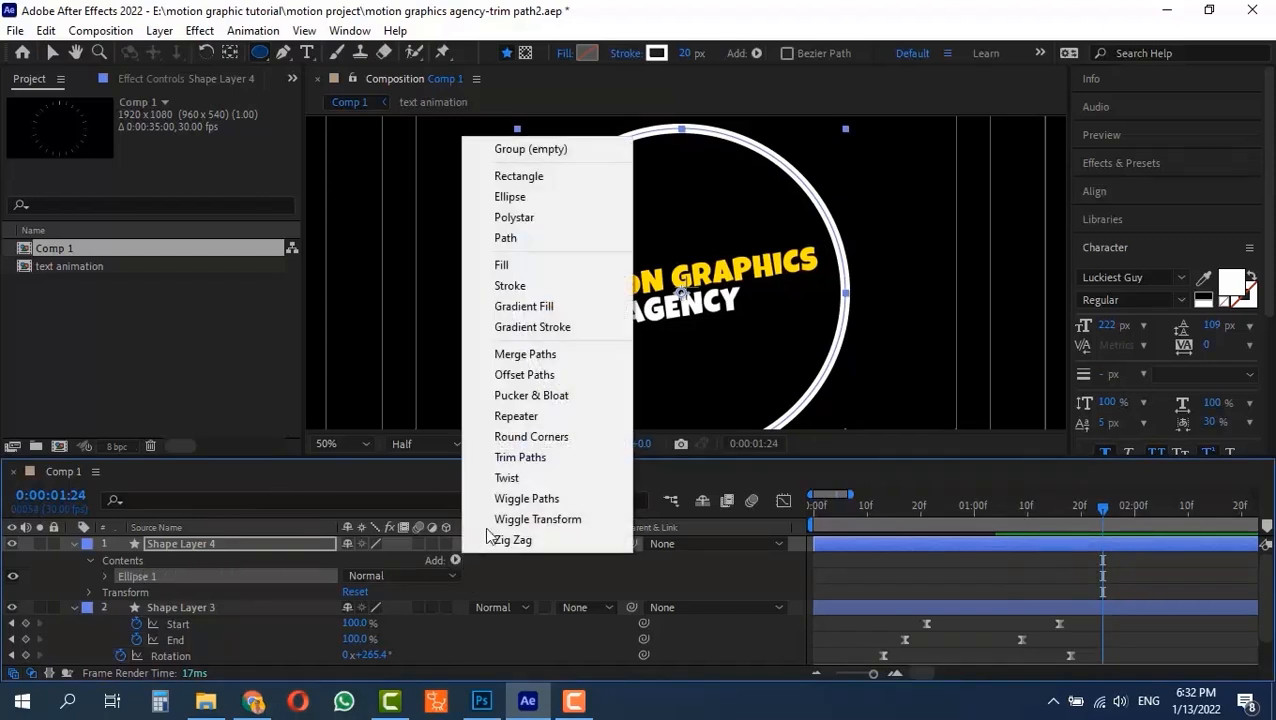
left_click(520, 458)
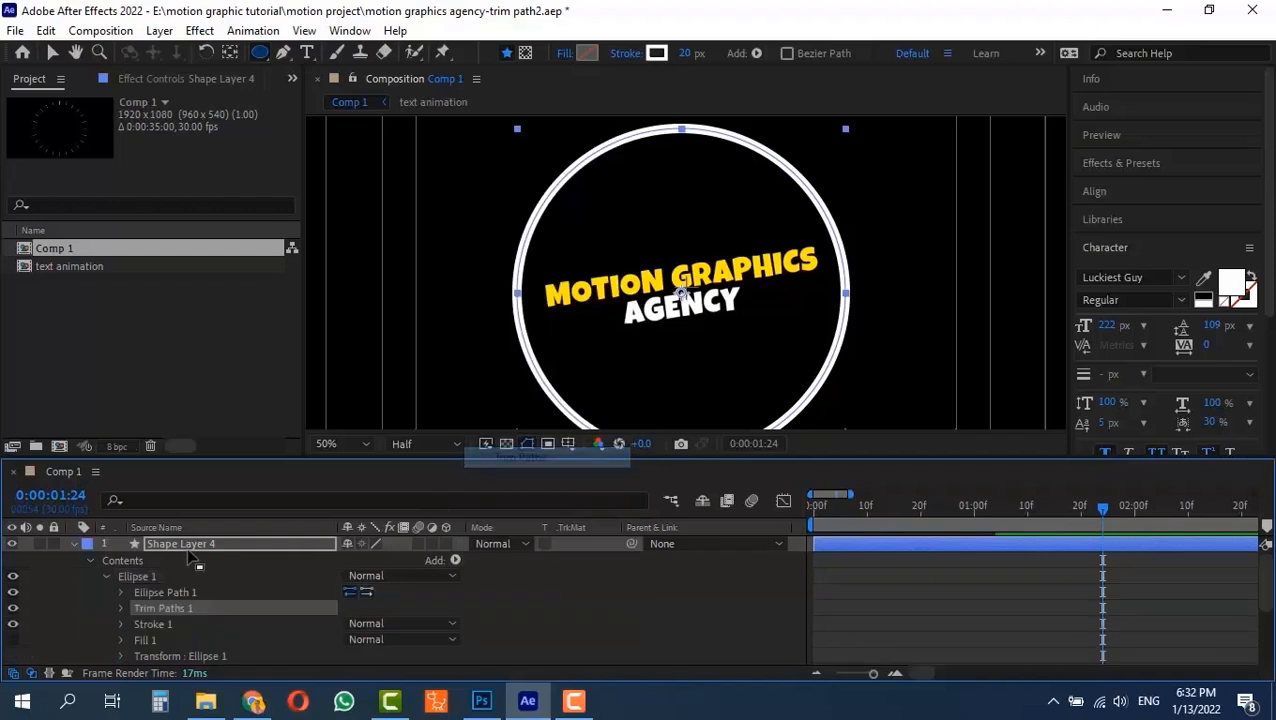
left_click(121, 608)
scroll(122, 620, "down", 1)
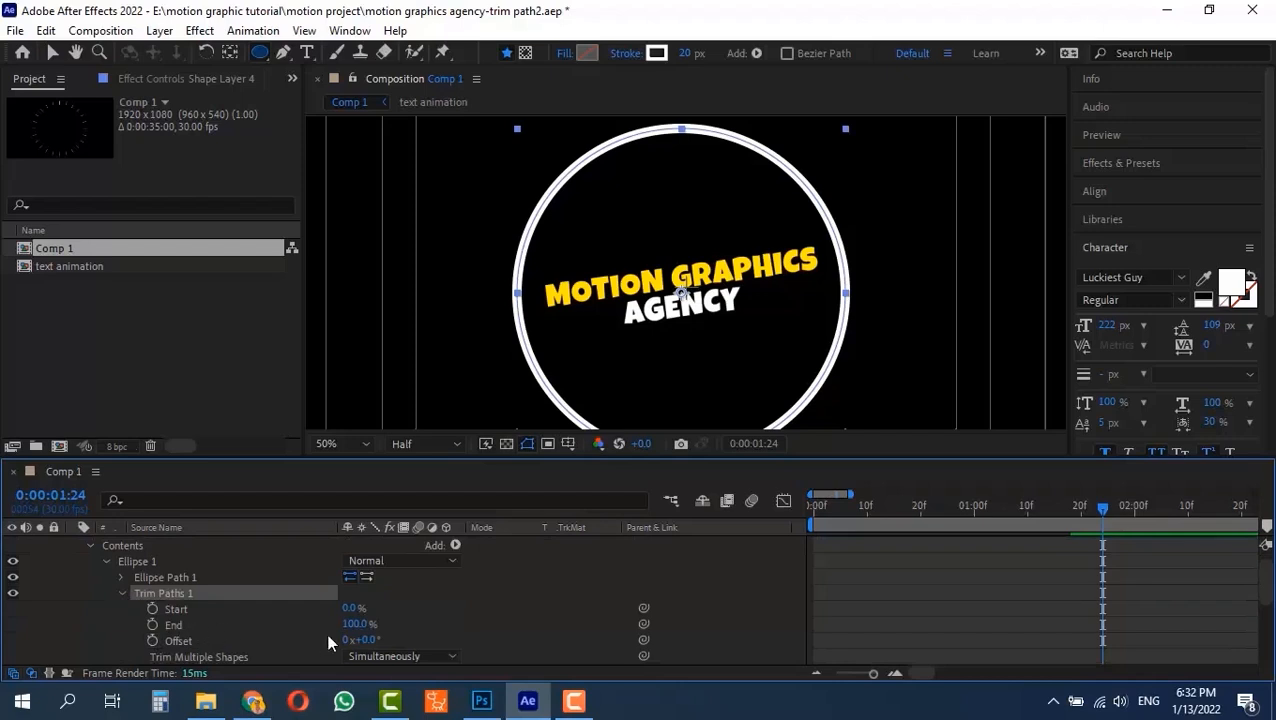
Step: Keyframe the circle's Trim Paths End from 0% at 0:00:01:24 to 100% at 0:00:02:20
left_click(356, 624)
type("00")
key("Return")
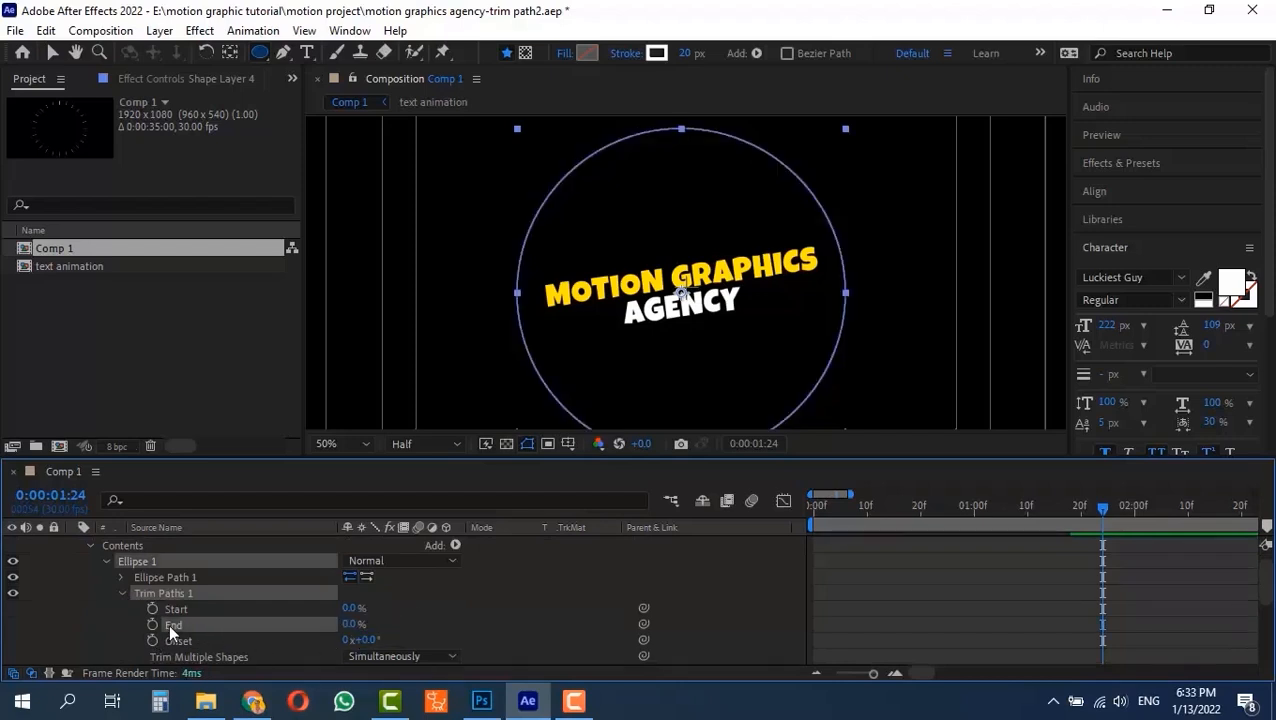
left_click_drag(1104, 515, 1245, 528)
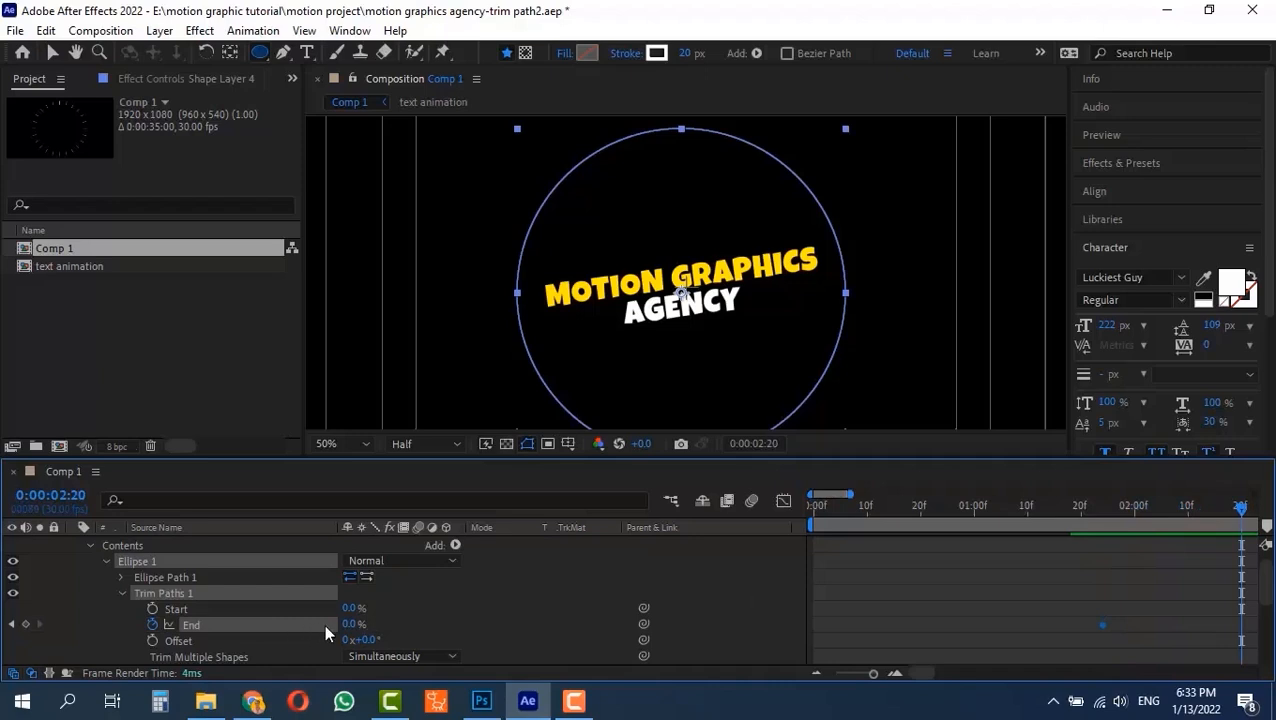
left_click(356, 624)
key("Return")
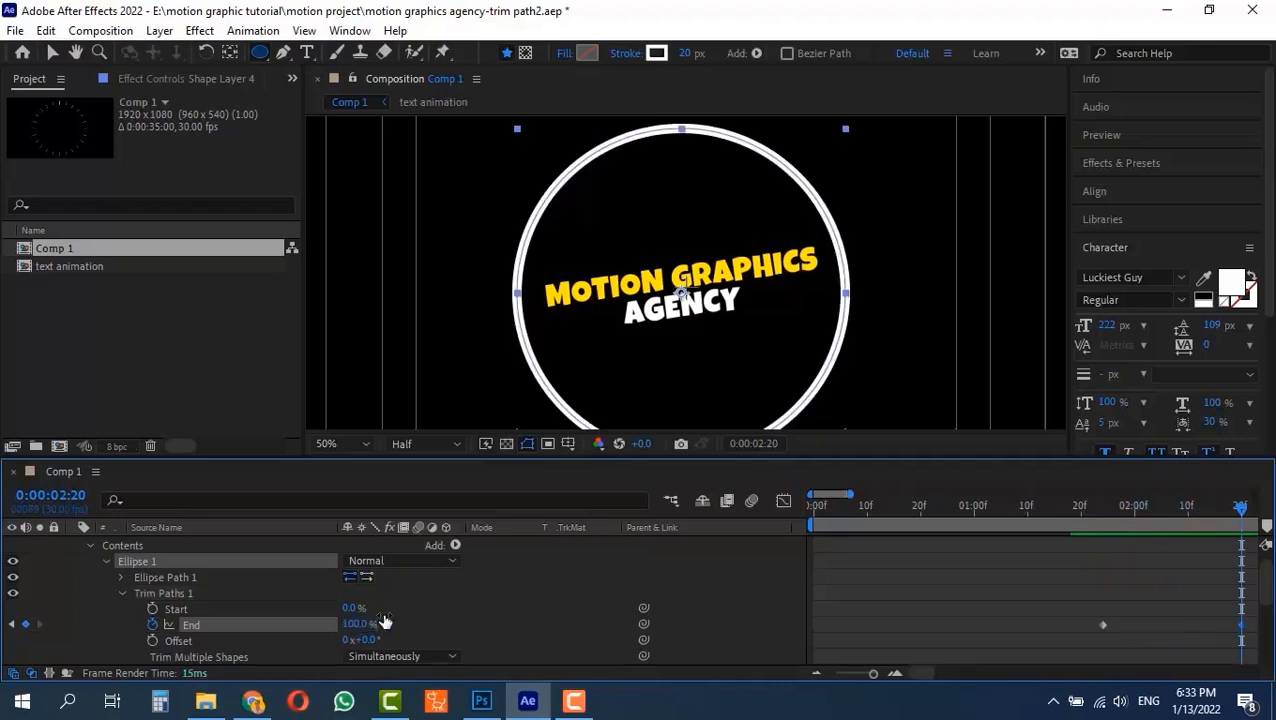
Step: Keyframe the circle's Trim Paths Start from 0% at 0:00:01:29 to 100% at 0:00:02:27
left_click(1125, 520)
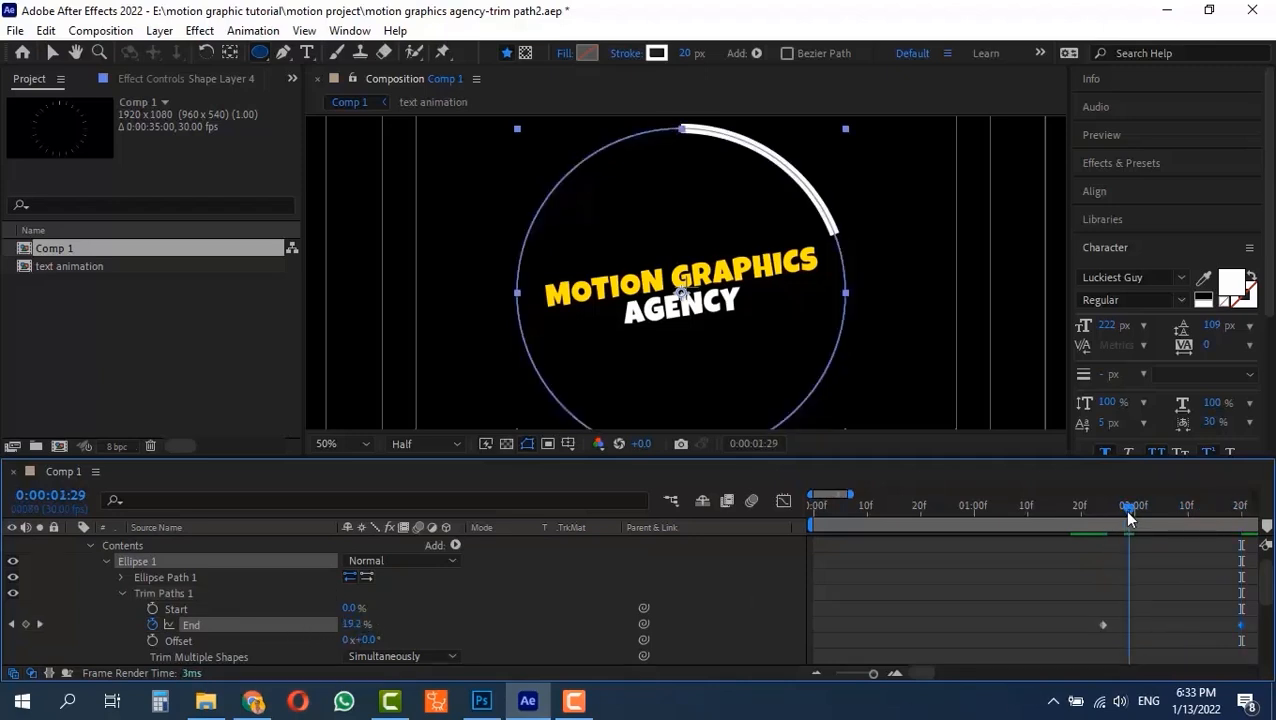
left_click(152, 609)
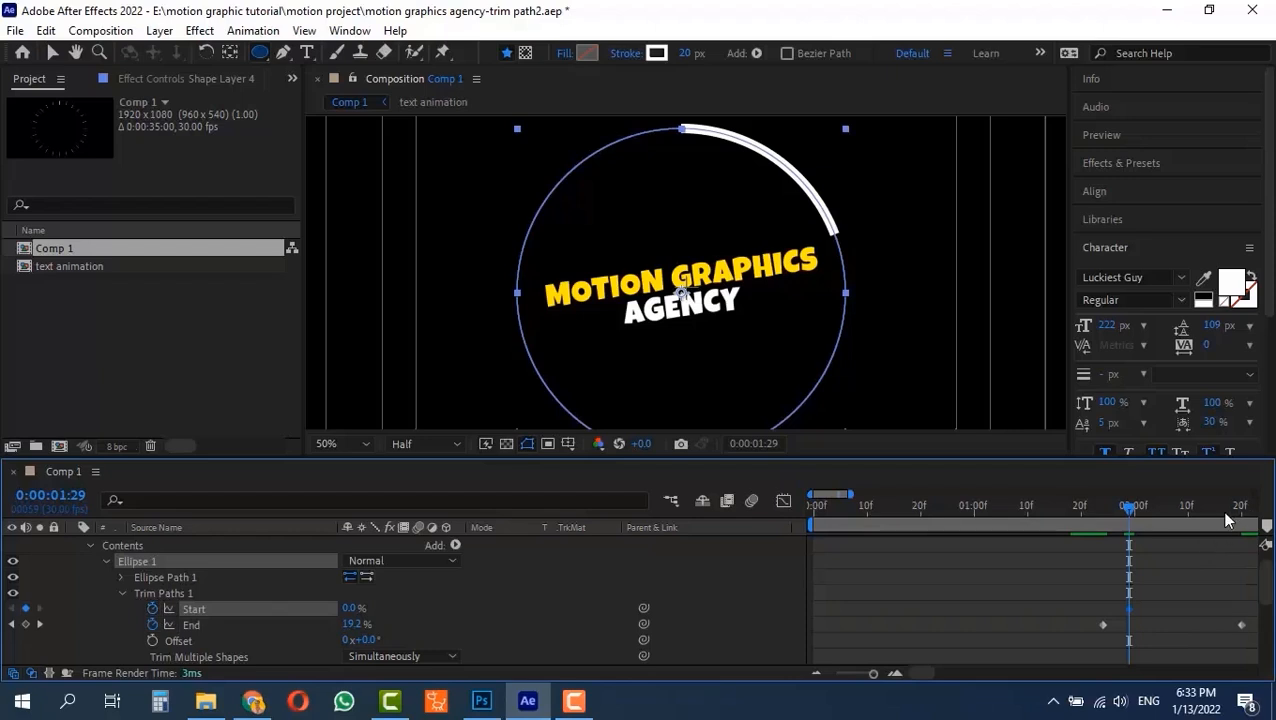
mouse_move(1207, 520)
left_mouse_down()
mouse_move(1240, 520)
mouse_move(1071, 530)
left_mouse_up()
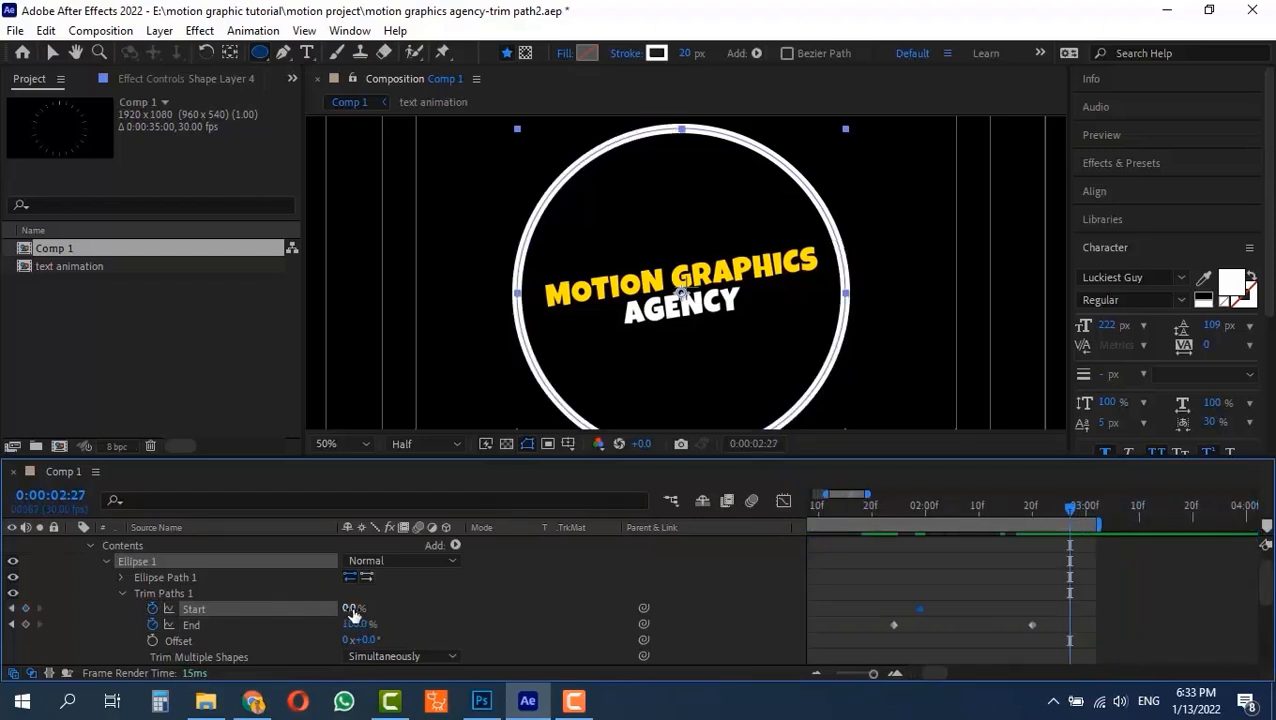
left_click(352, 609)
type("100")
key("Return")
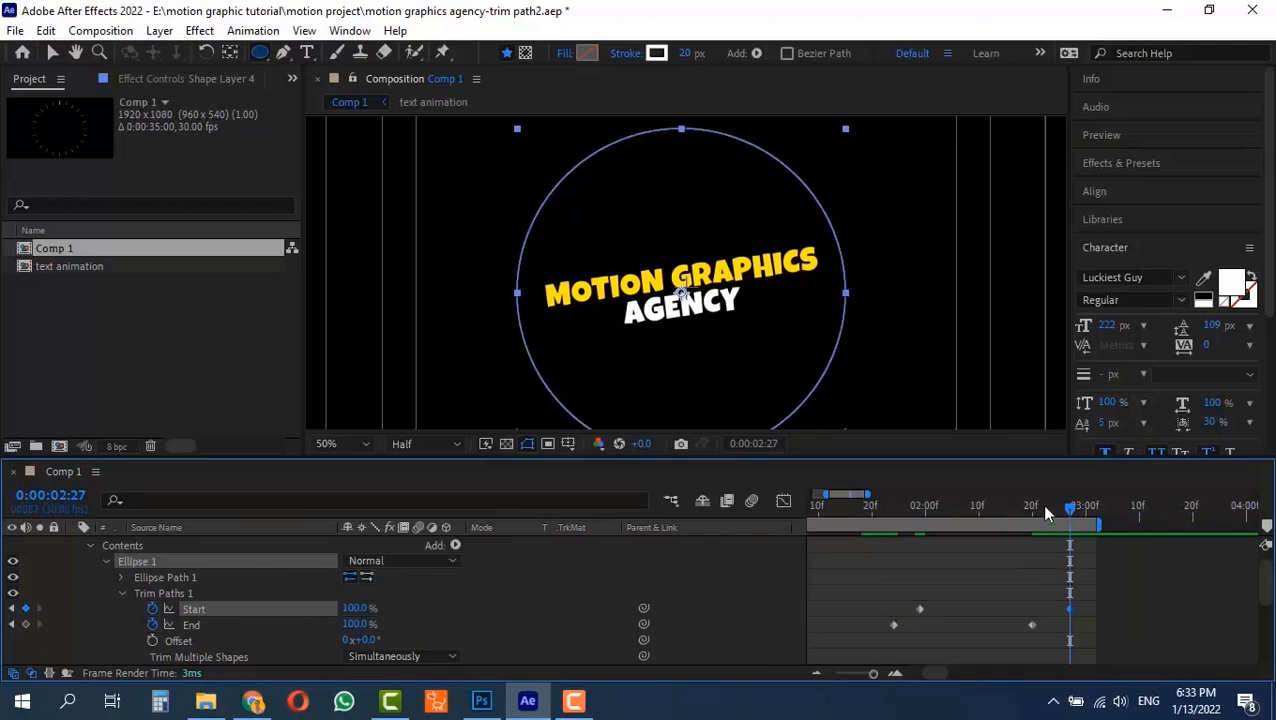
Step: Preview the circle animation, move the last Start and End keyframes about 7 frames later, and scrub through the circle's reveal
left_click_drag(1046, 513, 862, 512)
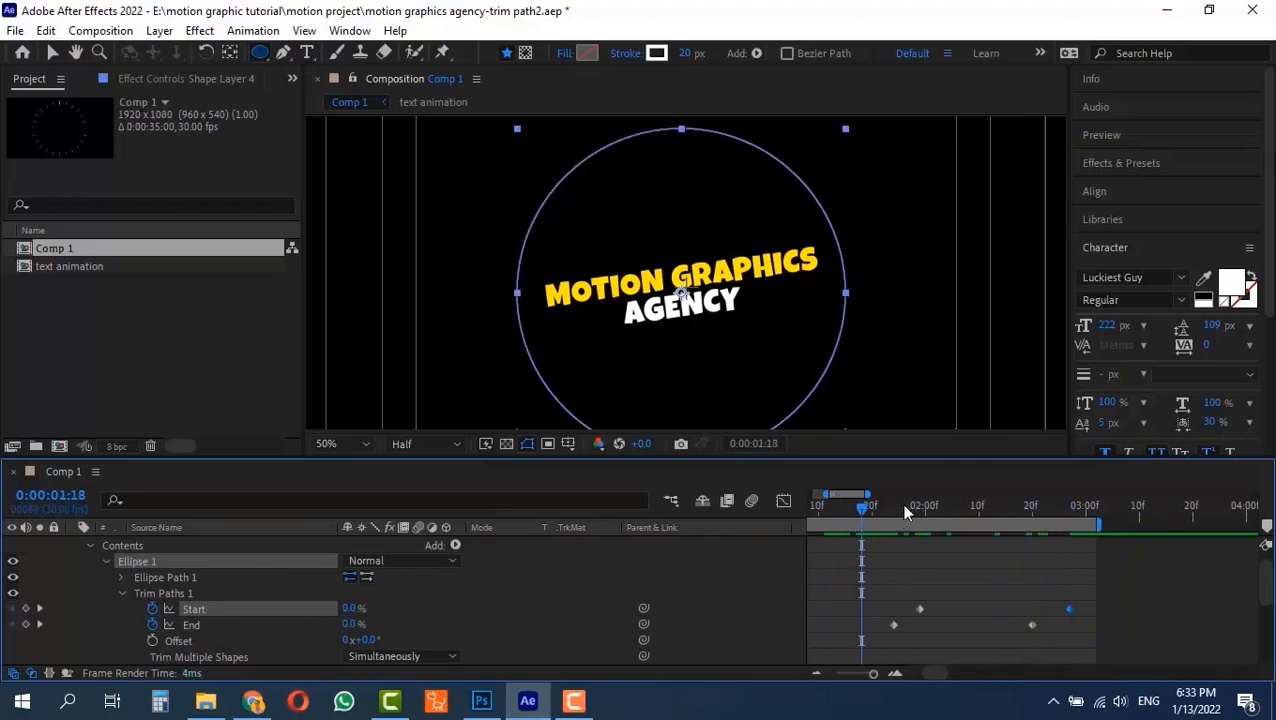
key("space")
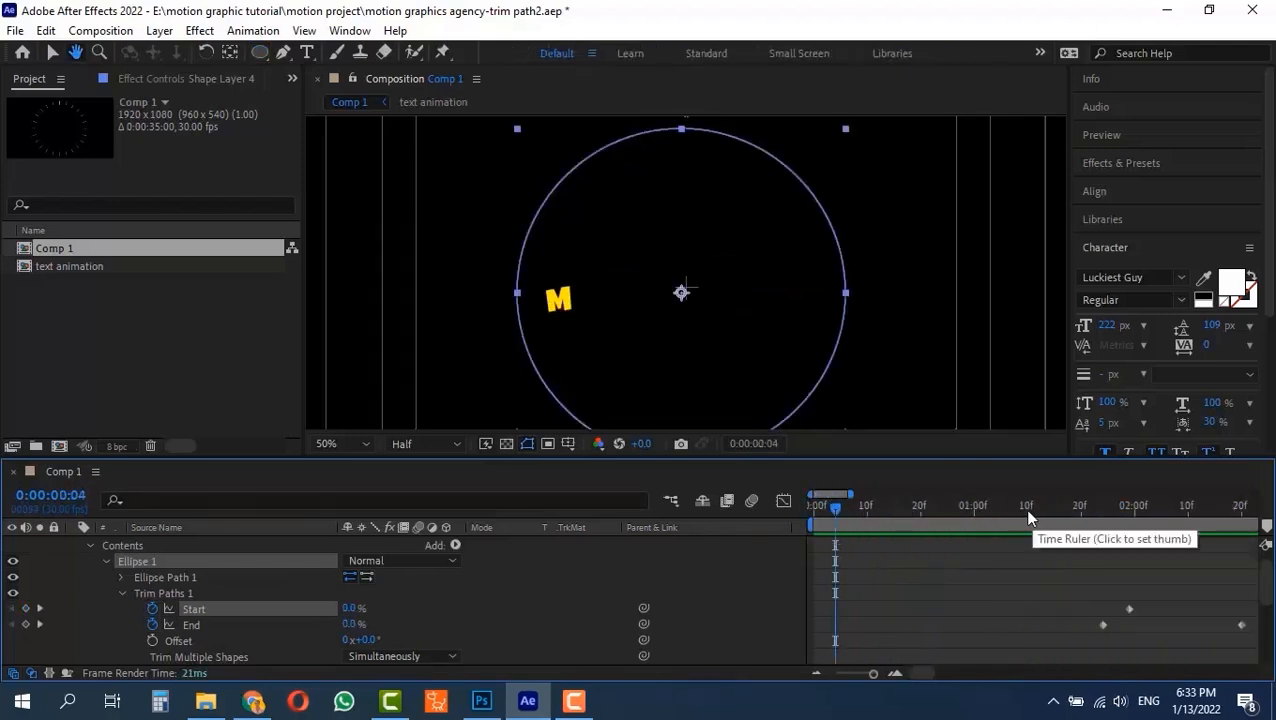
left_click_drag(873, 674, 870, 677)
left_click_drag(1054, 523, 1190, 523)
left_click_drag(1018, 603, 985, 623)
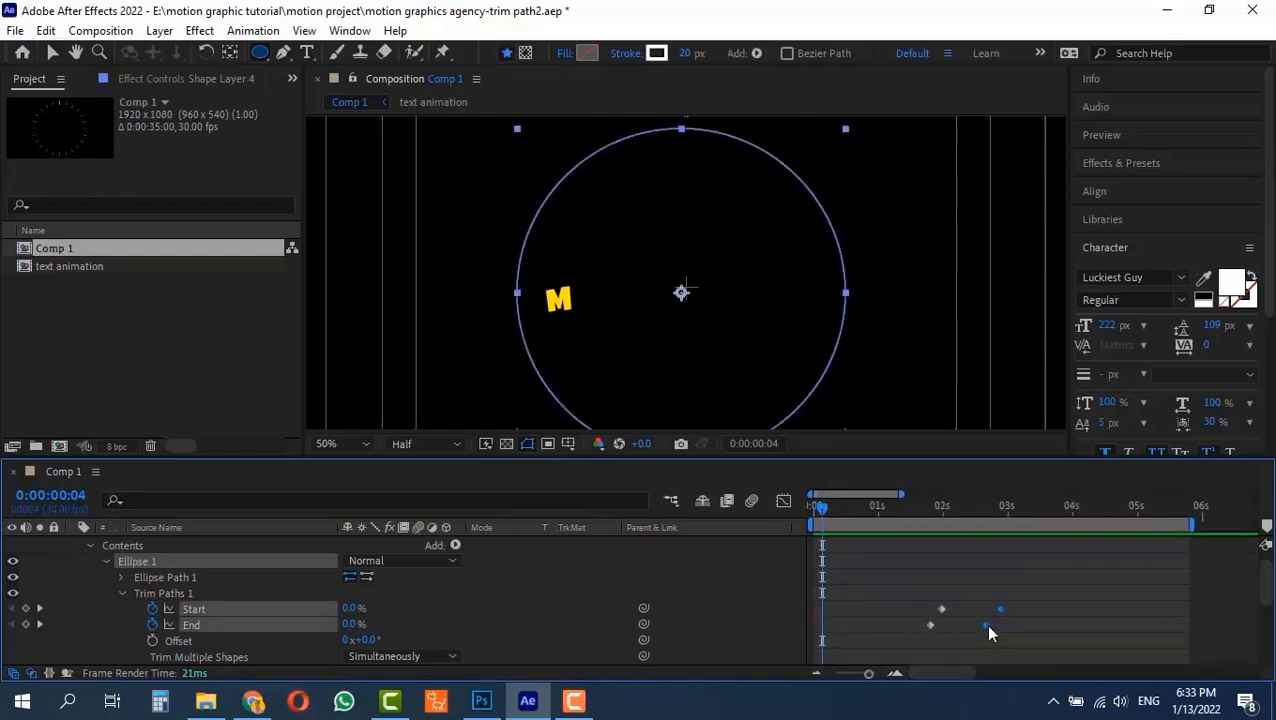
left_click(931, 505)
mouse_move(911, 502)
left_mouse_down()
mouse_move(1024, 510)
mouse_move(938, 519)
mouse_move(950, 521)
left_mouse_up()
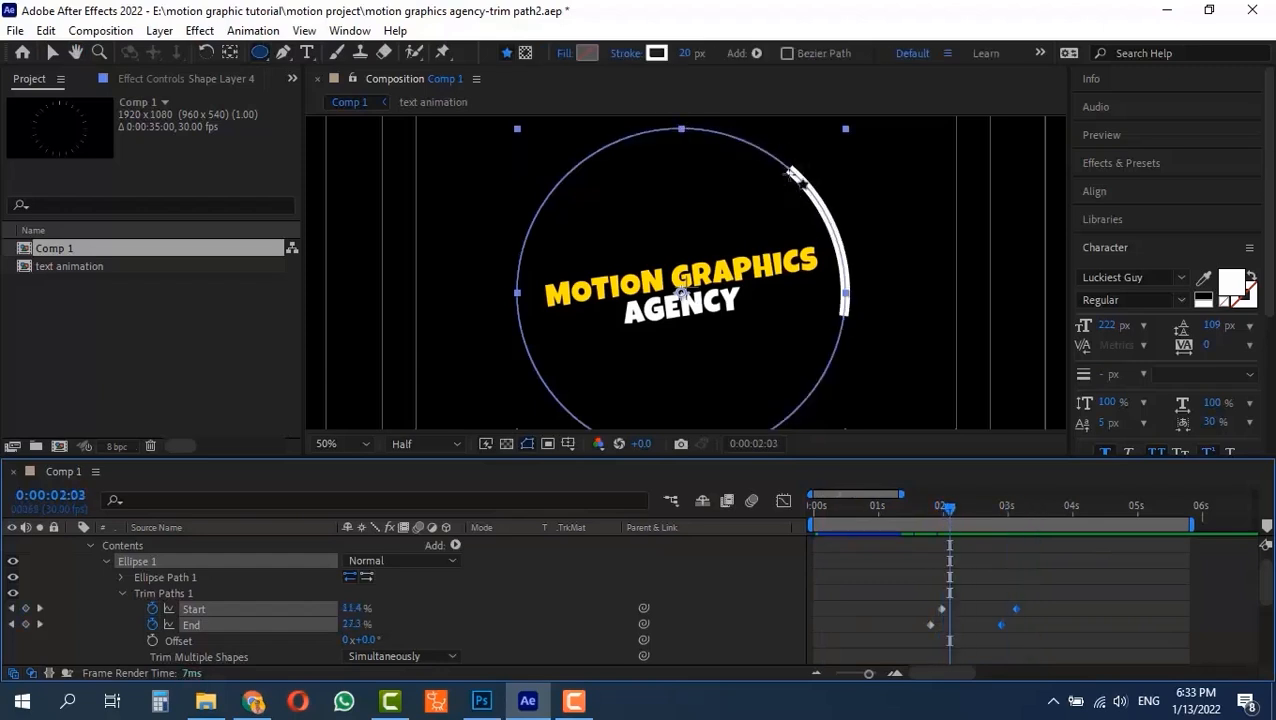
Step: Change the Line Cap of the circle's stroke to Round Cap
scroll(186, 619, "down", 2)
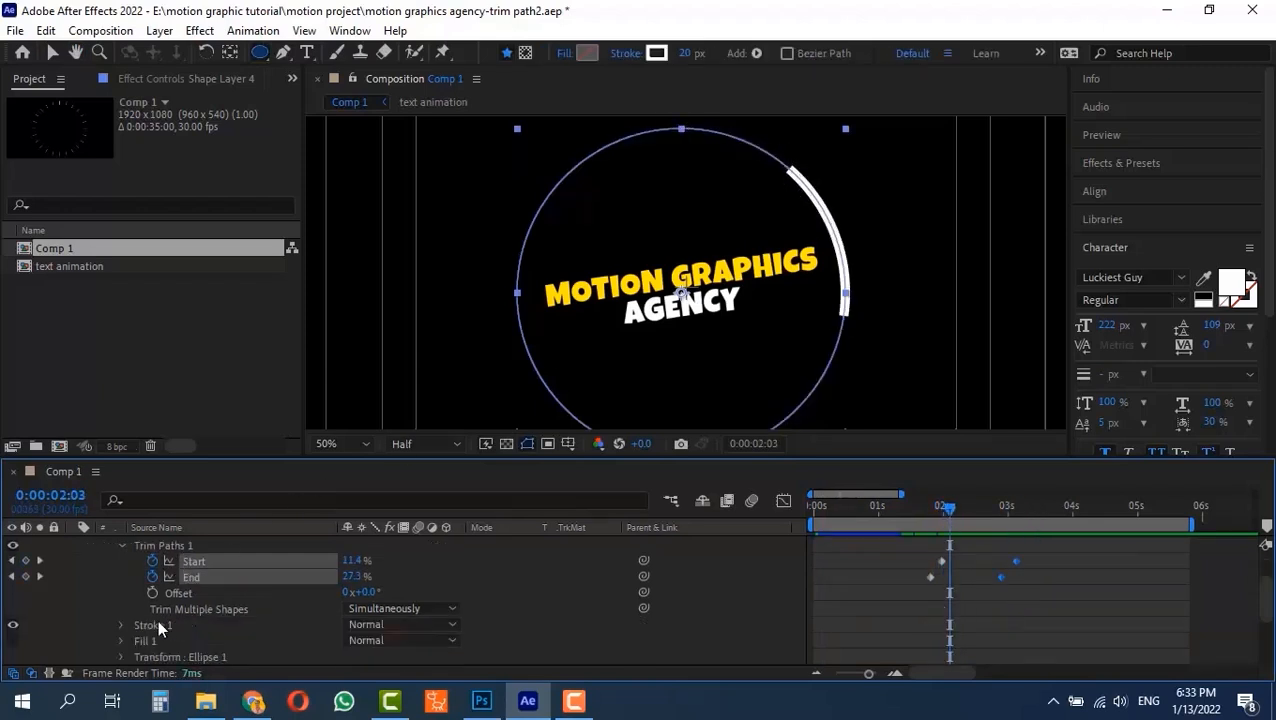
left_click(121, 625)
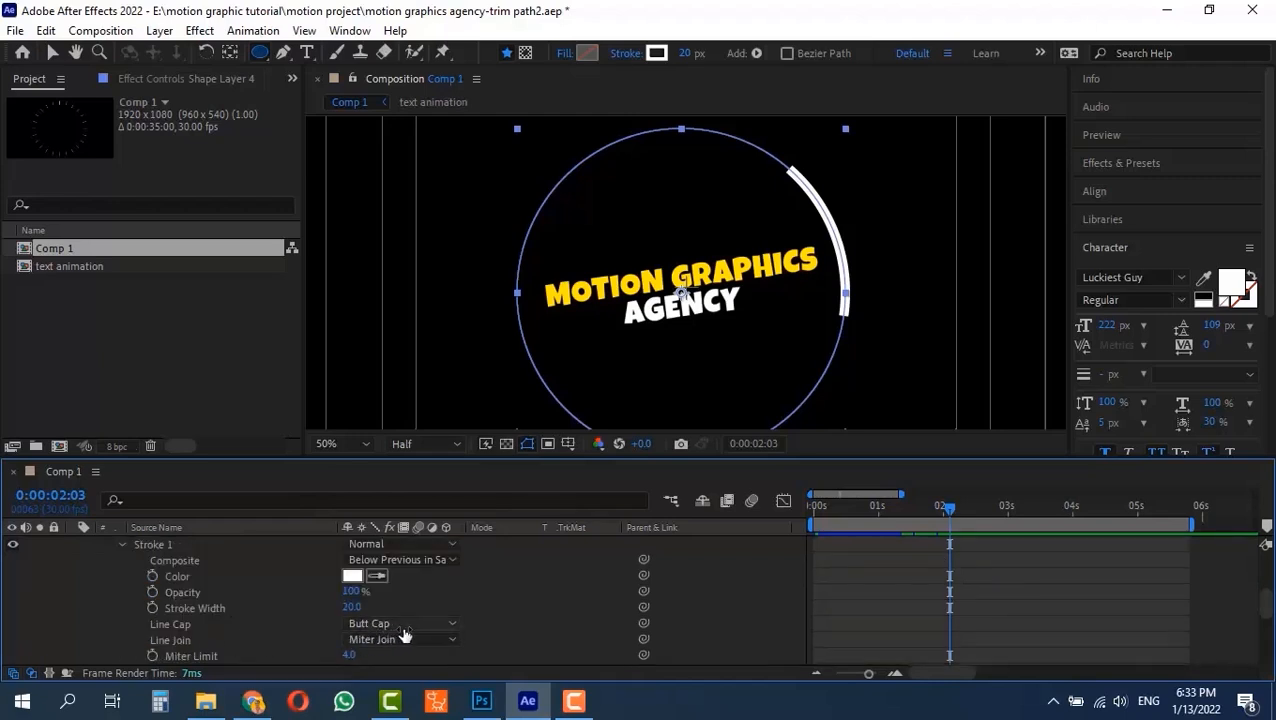
left_click(403, 625)
left_click(402, 583)
key("Page_Down")
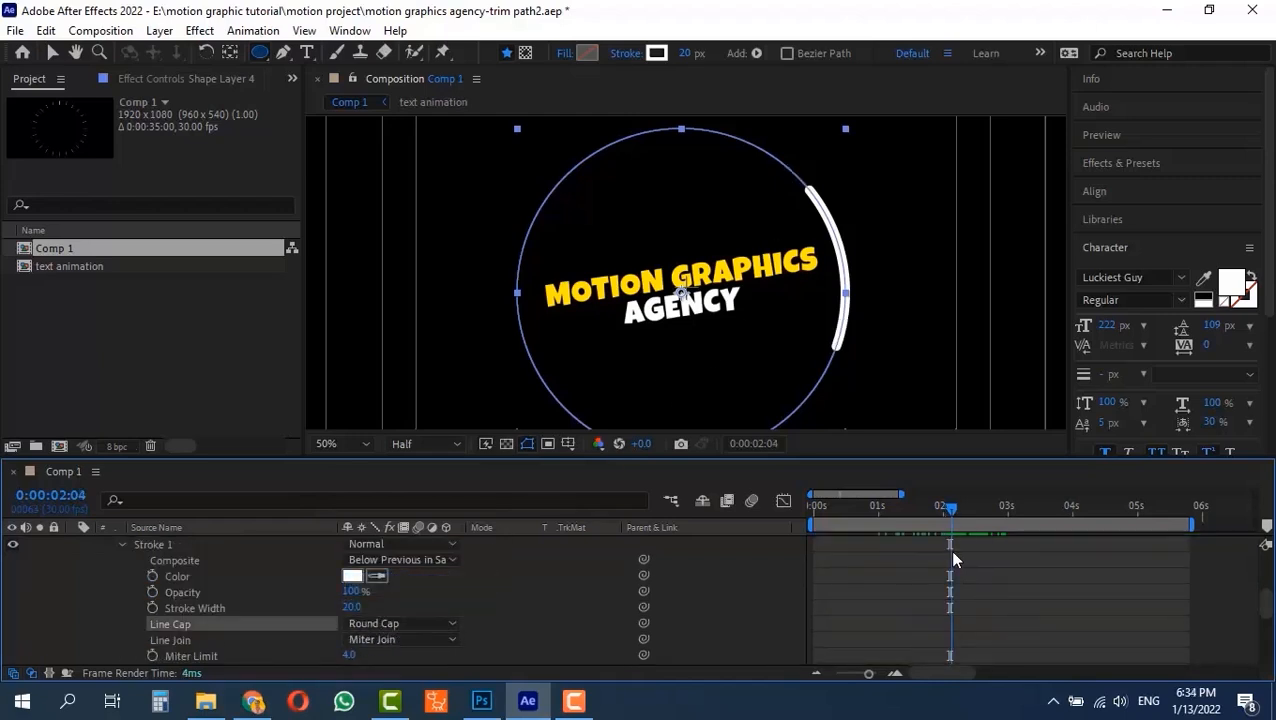
Step: Shift both Start keyframes later so the first sits at 0:00:02:04, and apply Easy Ease to all Start and End keyframes
scroll(771, 627, "up", 2)
scroll(990, 621, "up", 3)
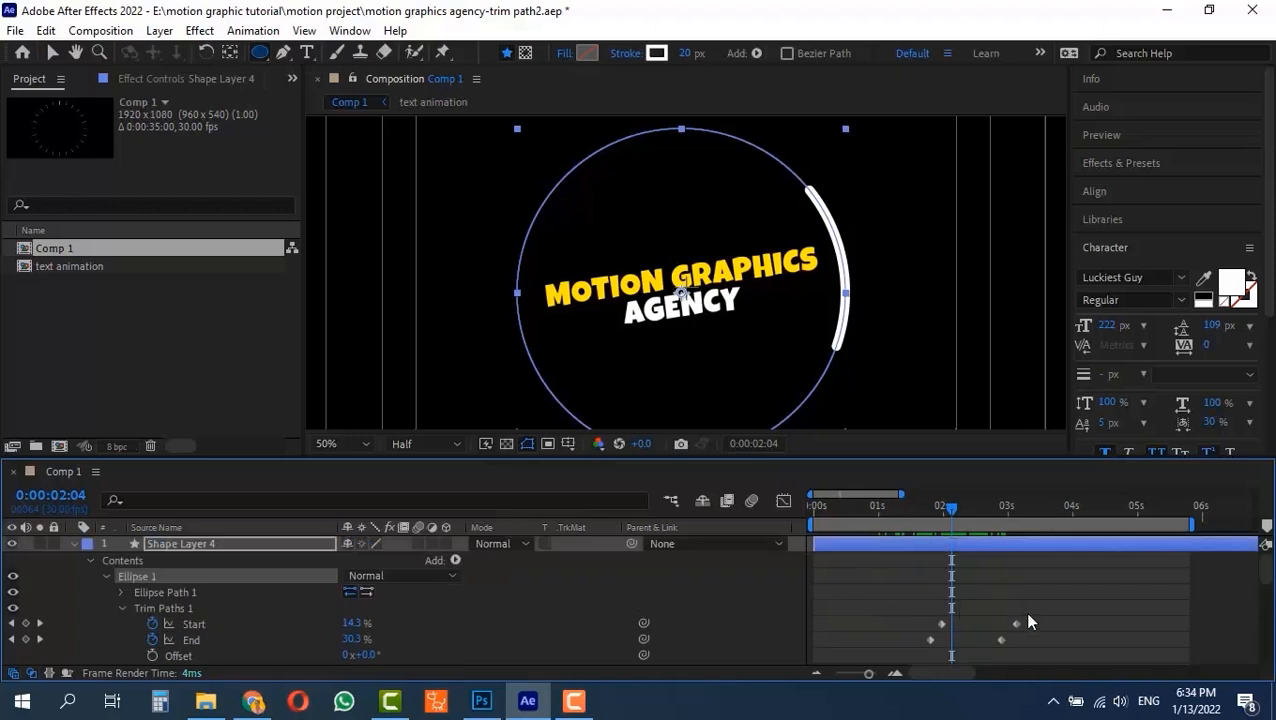
mouse_move(1027, 613)
left_mouse_down()
mouse_move(917, 633)
mouse_move(953, 628)
left_mouse_up()
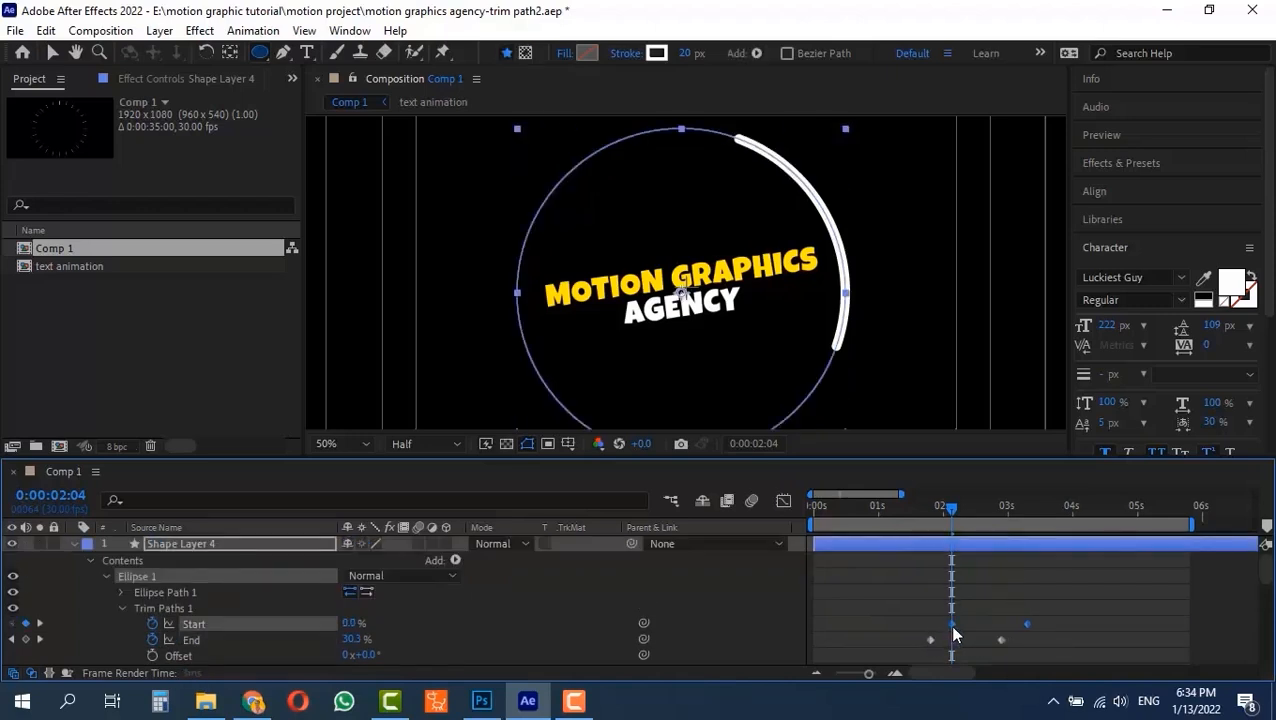
key("F9")
left_click_drag(1040, 616, 901, 649)
key("F9")
Step: Move the circle's two Start keyframes slightly earlier and scrub through the eased animation
mouse_move(930, 508)
left_mouse_down()
mouse_move(903, 509)
mouse_move(1003, 509)
mouse_move(960, 514)
left_mouse_up()
left_click_drag(1038, 617, 948, 628)
left_click_drag(956, 625, 949, 626)
mouse_move(907, 512)
left_mouse_down()
mouse_move(985, 521)
mouse_move(956, 521)
left_mouse_up()
Step: Duplicate the circle layer Shape Layer 4, rotate the copy to -182°, and scrub through the two opposing arcs
left_click(76, 541)
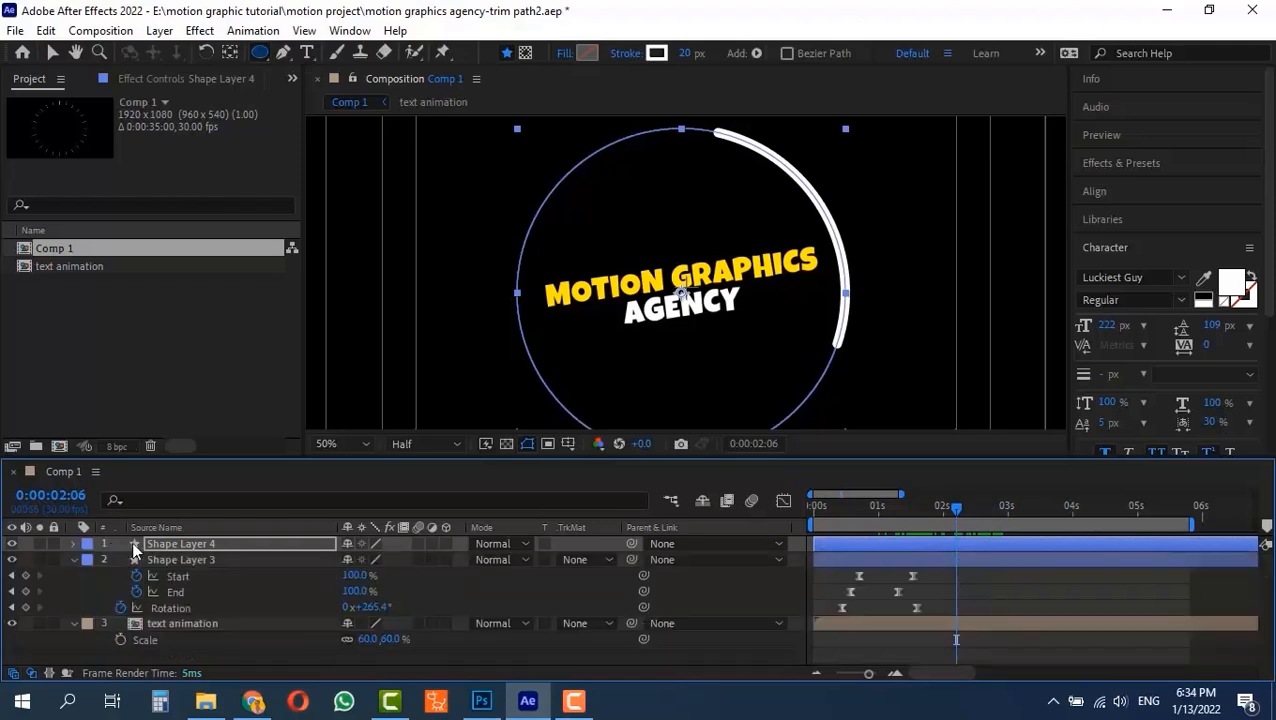
left_click(175, 541)
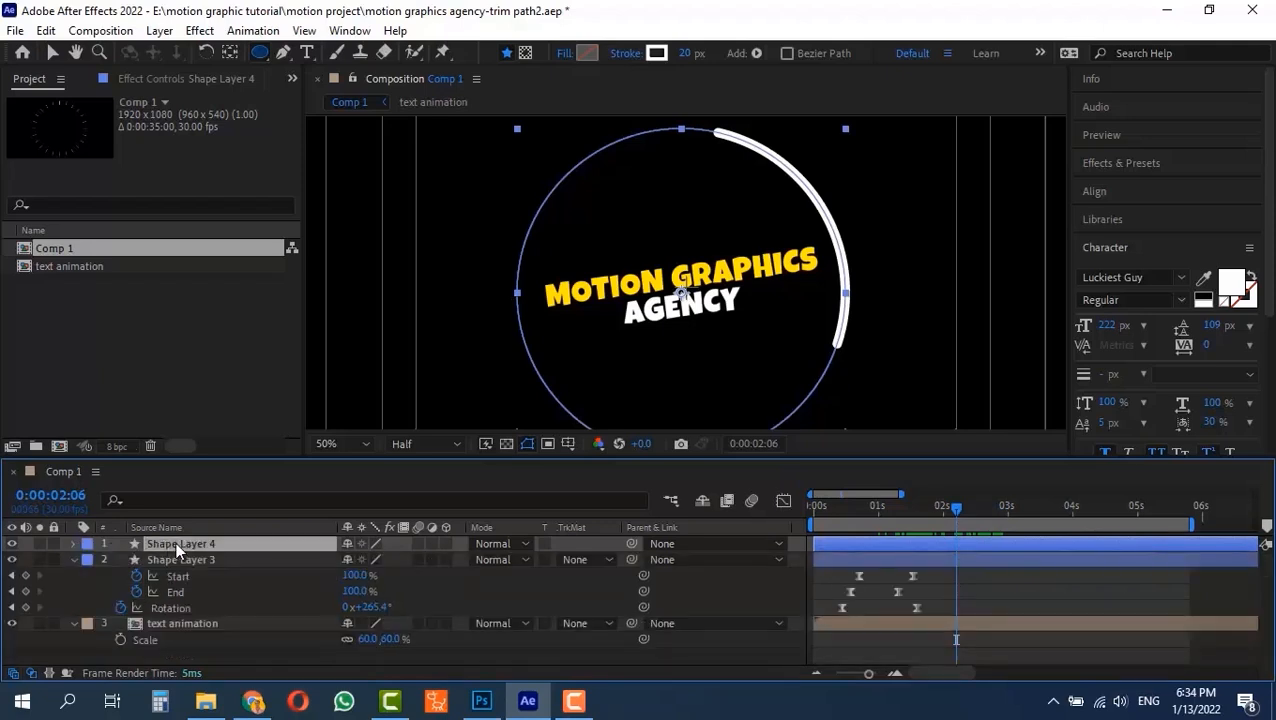
key("ctrl+d")
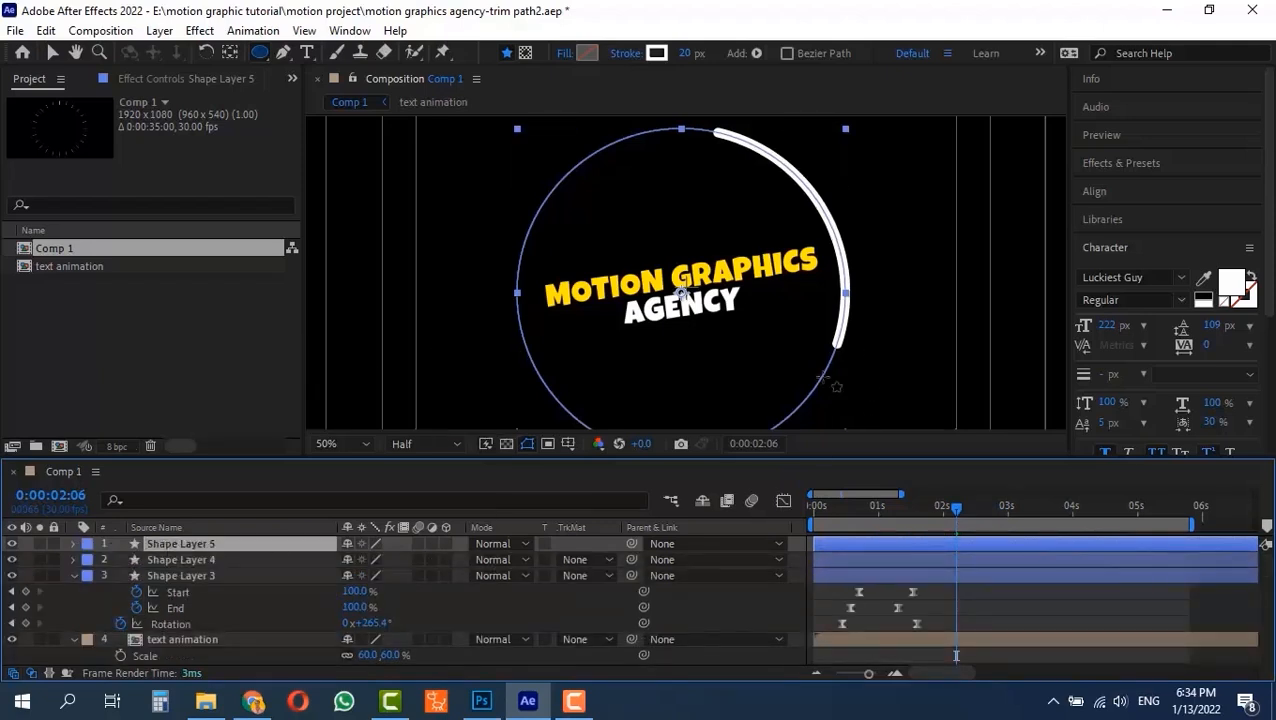
key("r")
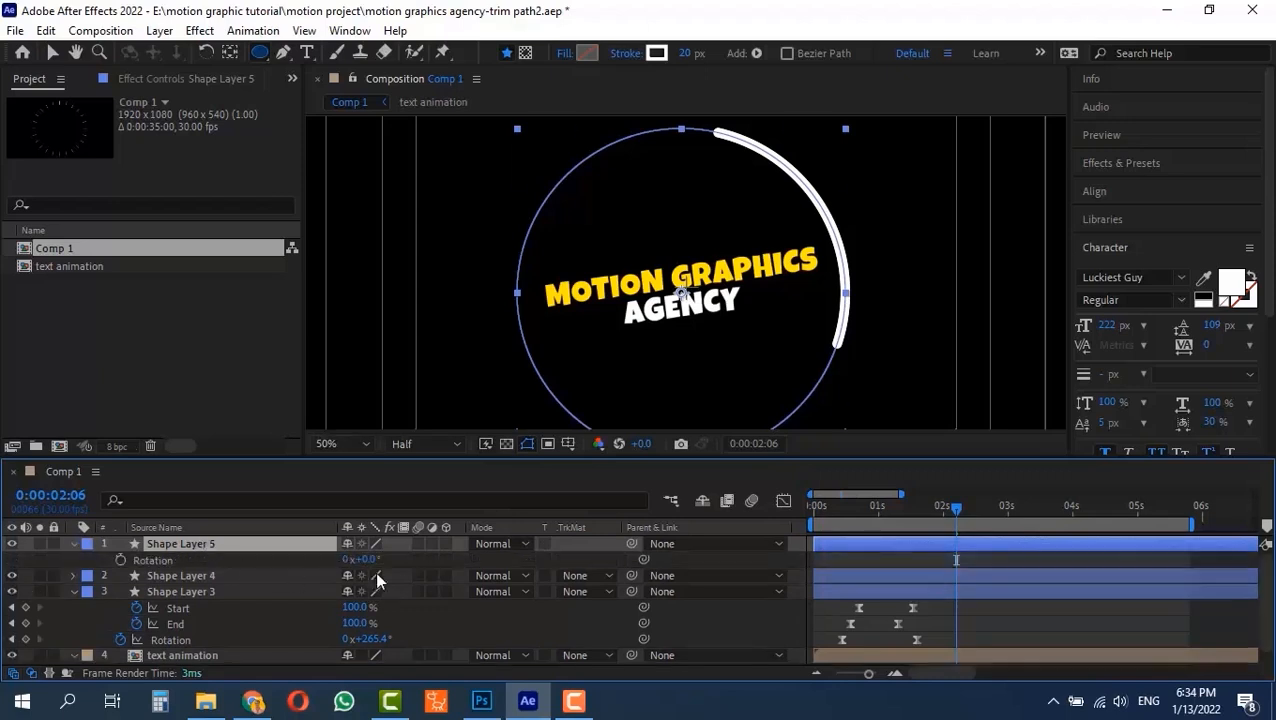
left_click_drag(370, 563, 208, 576)
mouse_move(956, 510)
left_mouse_down()
mouse_move(923, 513)
mouse_move(1014, 519)
mouse_move(980, 518)
left_mouse_up()
key("comma")
left_click_drag(381, 559, 389, 561)
left_click_drag(983, 512, 1017, 533)
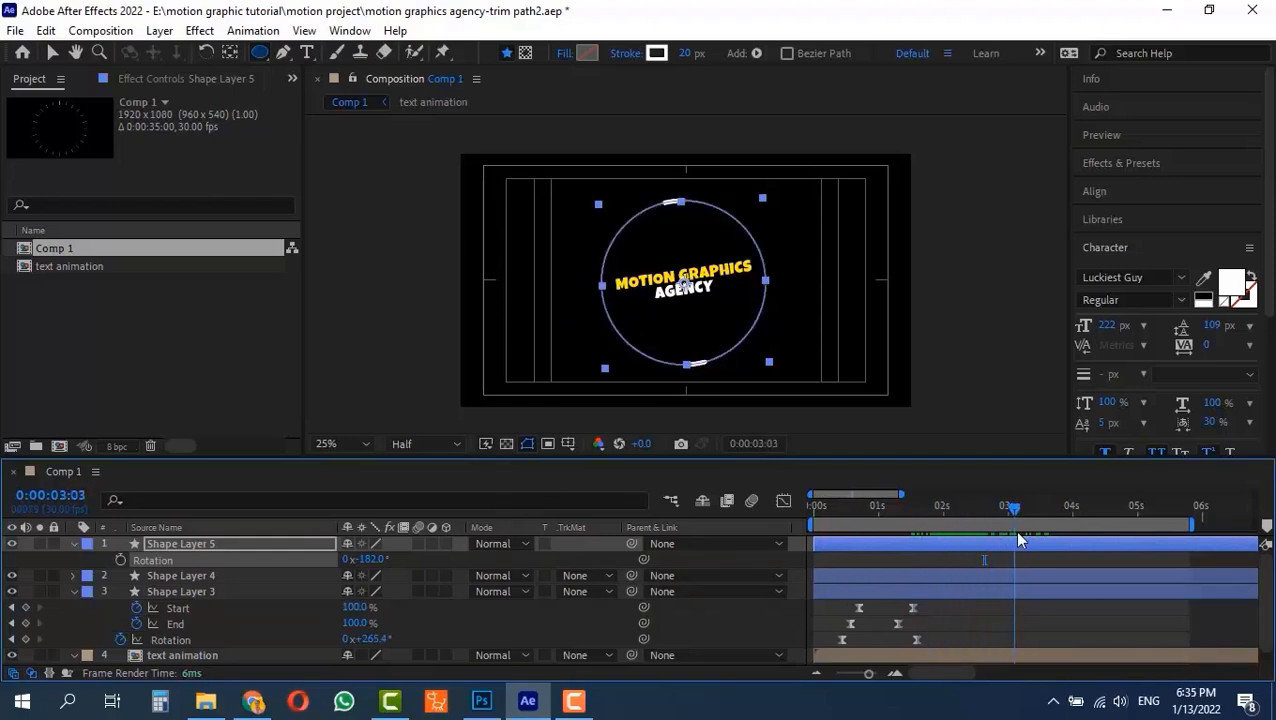
Step: Duplicate the rotated circle layer Shape Layer 5 and scale the copy down to 86%
left_click(180, 543)
key("ctrl+d")
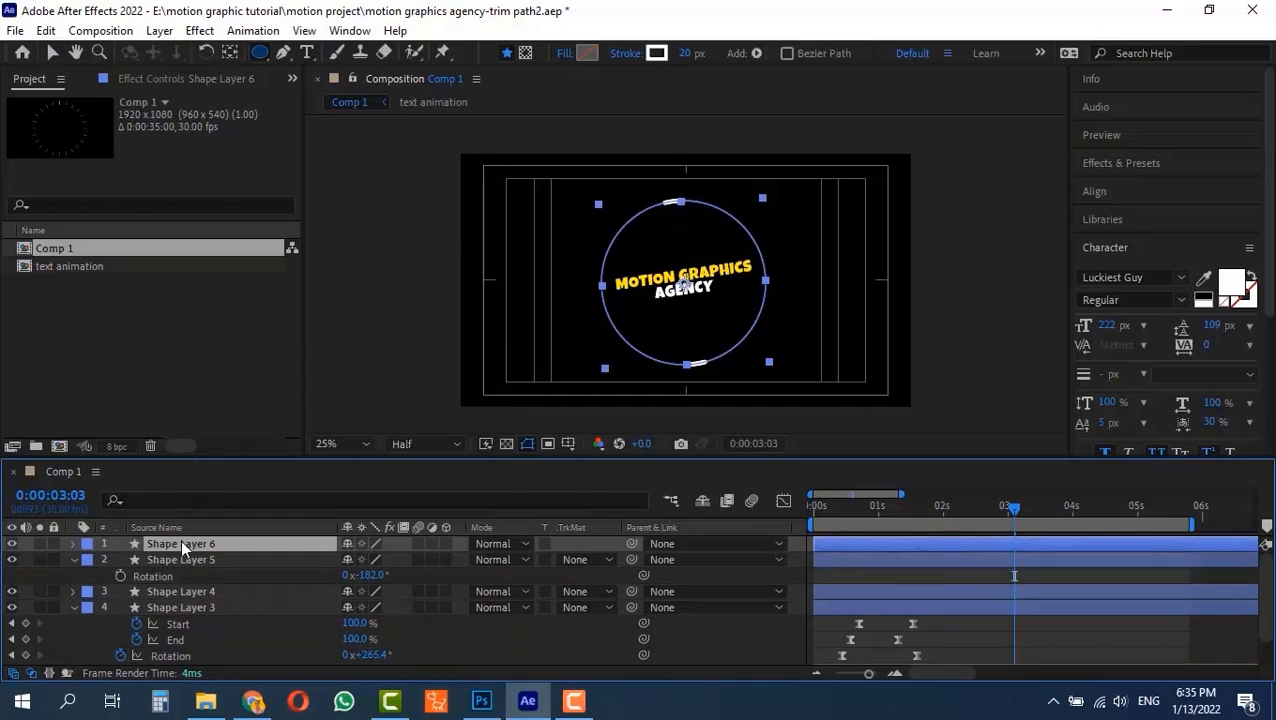
key("s")
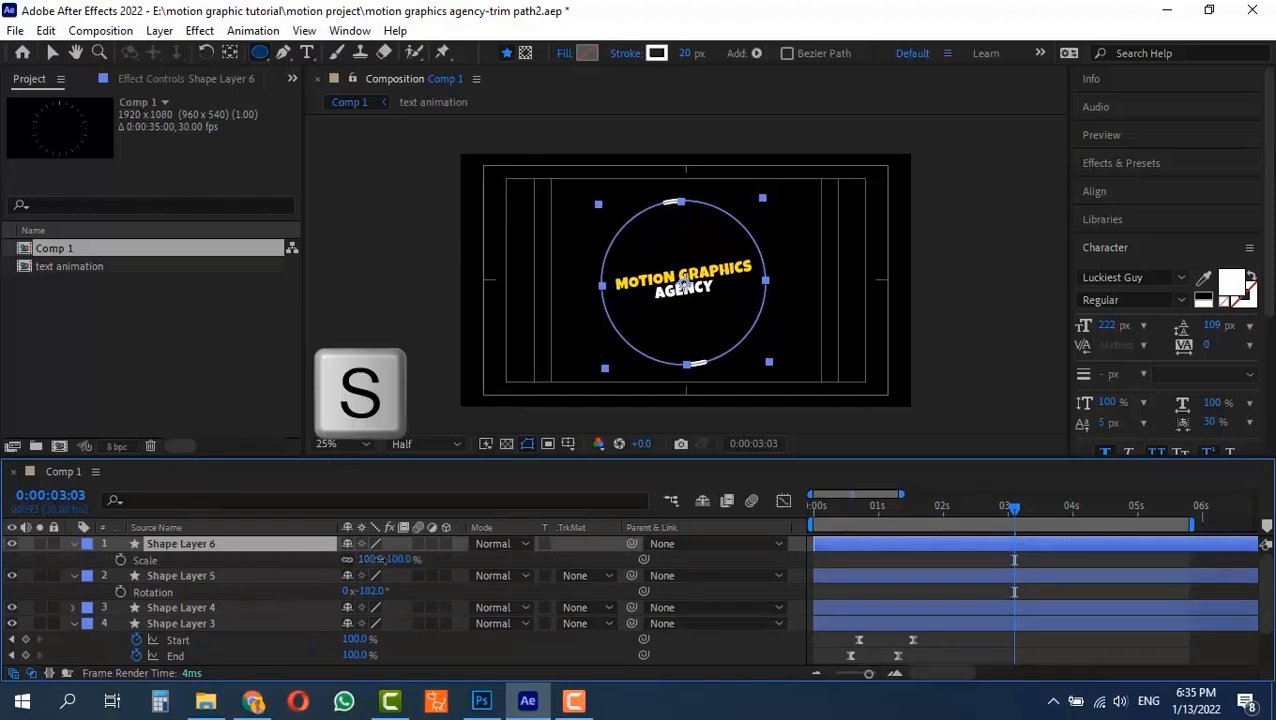
left_click_drag(378, 560, 360, 560)
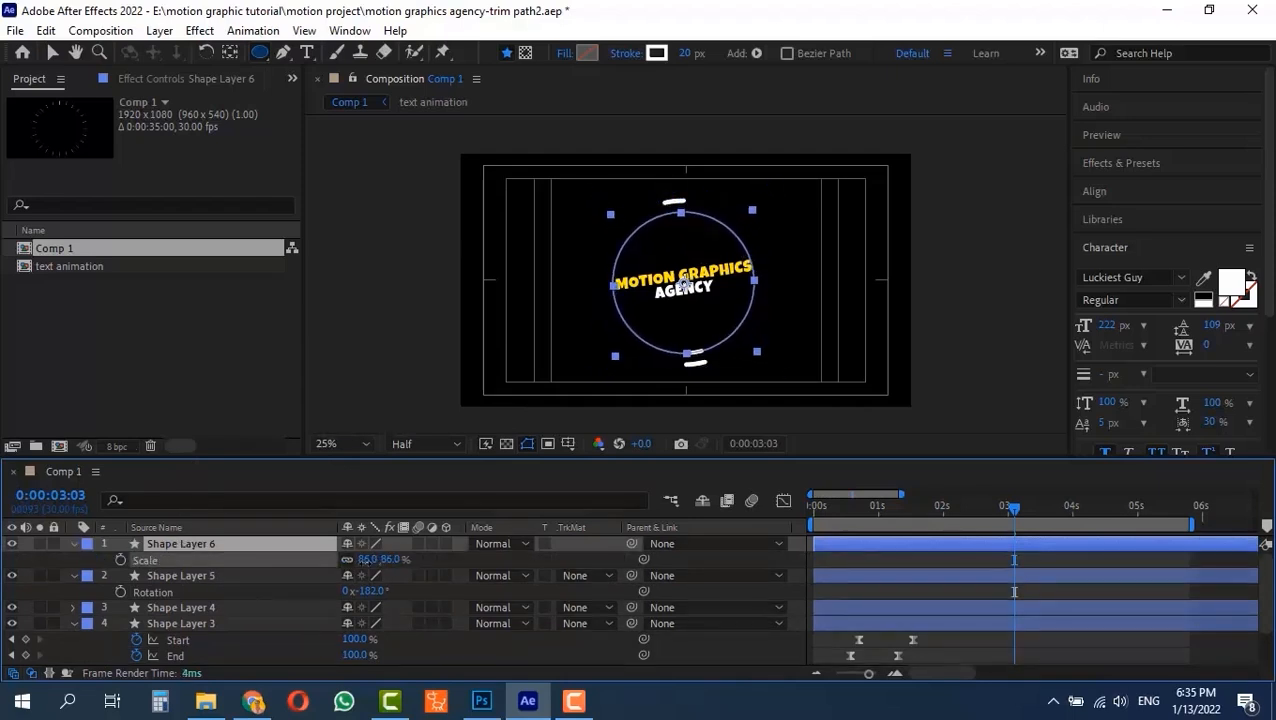
Step: Delay the smaller circle's Start and End keyframes by several frames, bring the Start keyframes closer to the End ones, and scrub the result
key("u")
left_click_drag(1013, 507, 975, 508)
key("u")
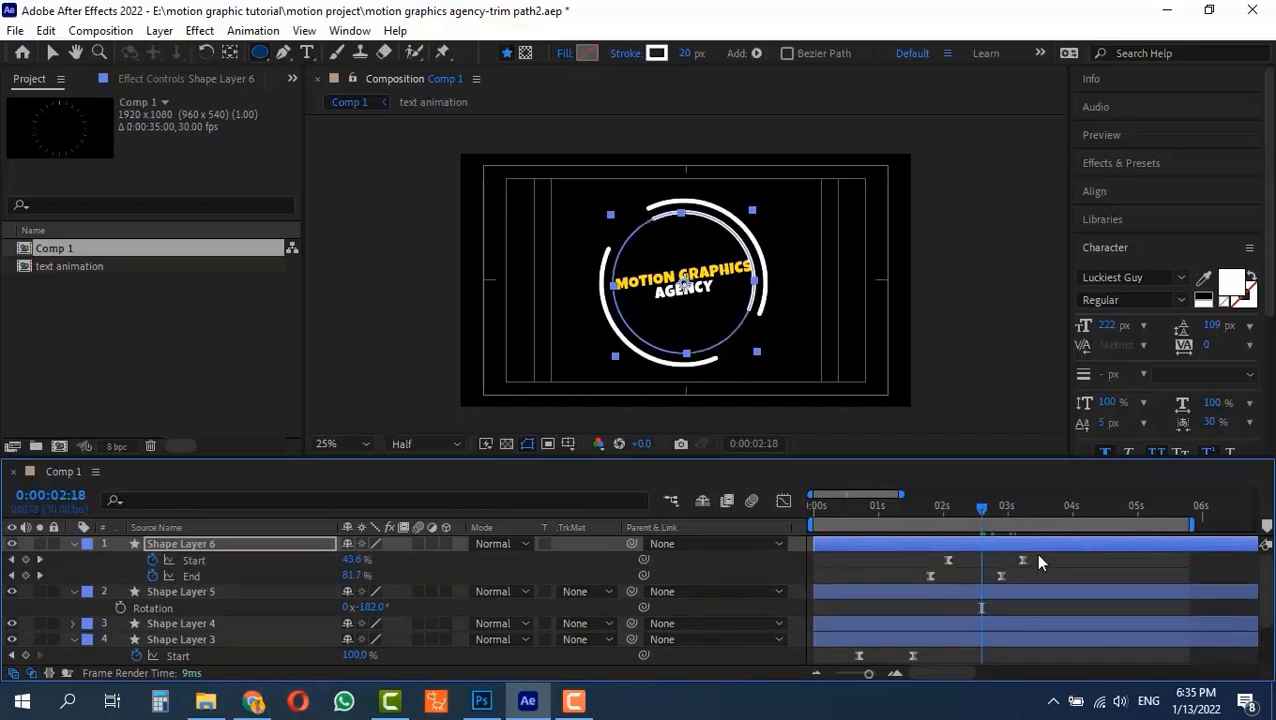
left_click_drag(1034, 555, 943, 577)
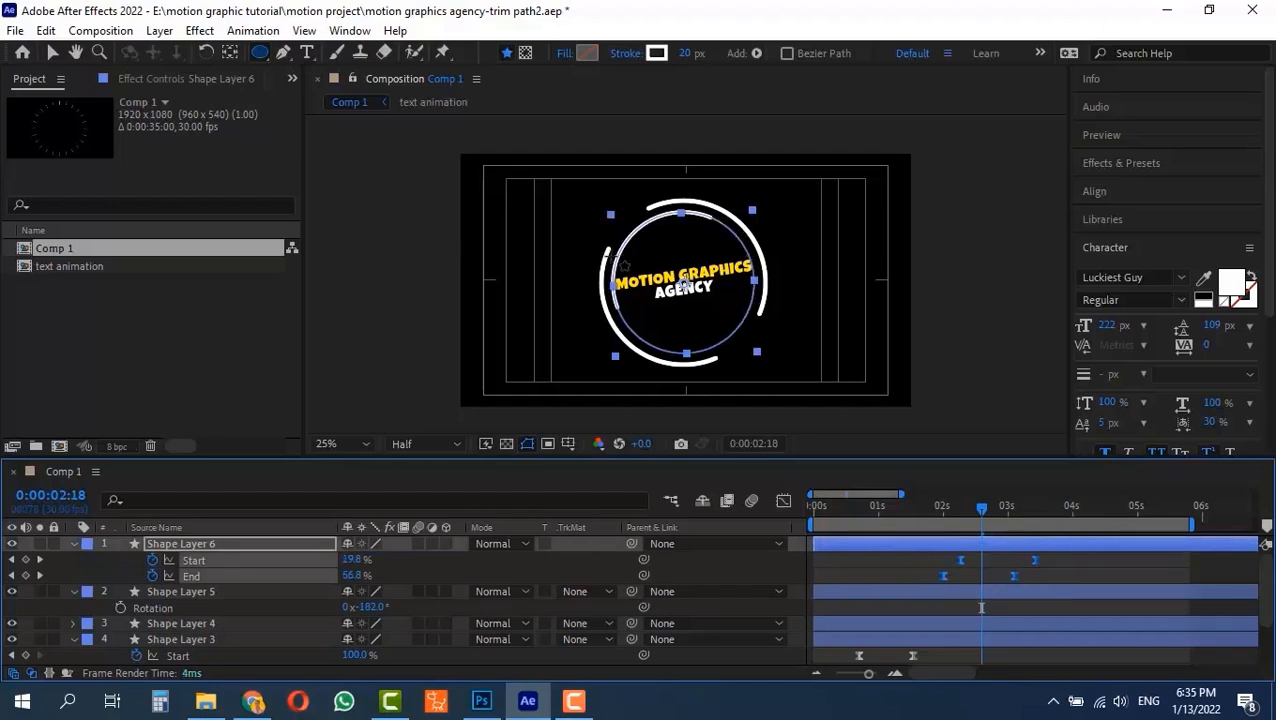
left_click_drag(1050, 554, 951, 560)
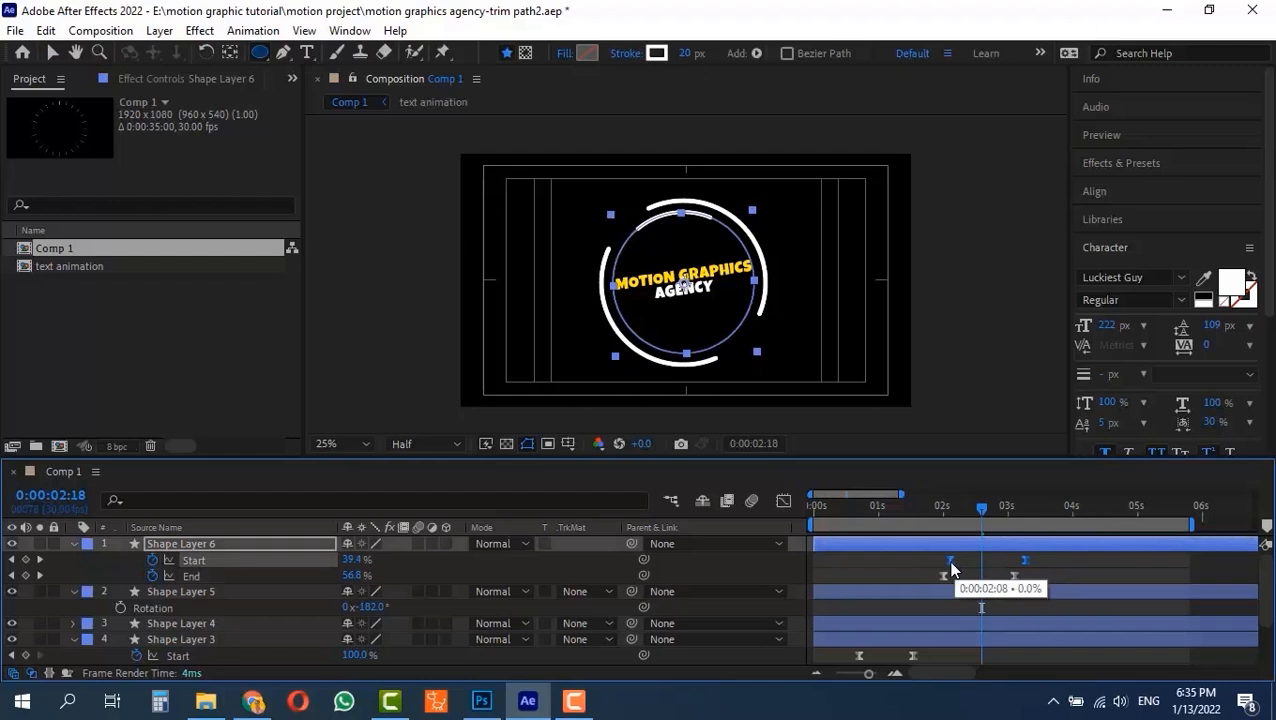
left_click_drag(1046, 554, 948, 578)
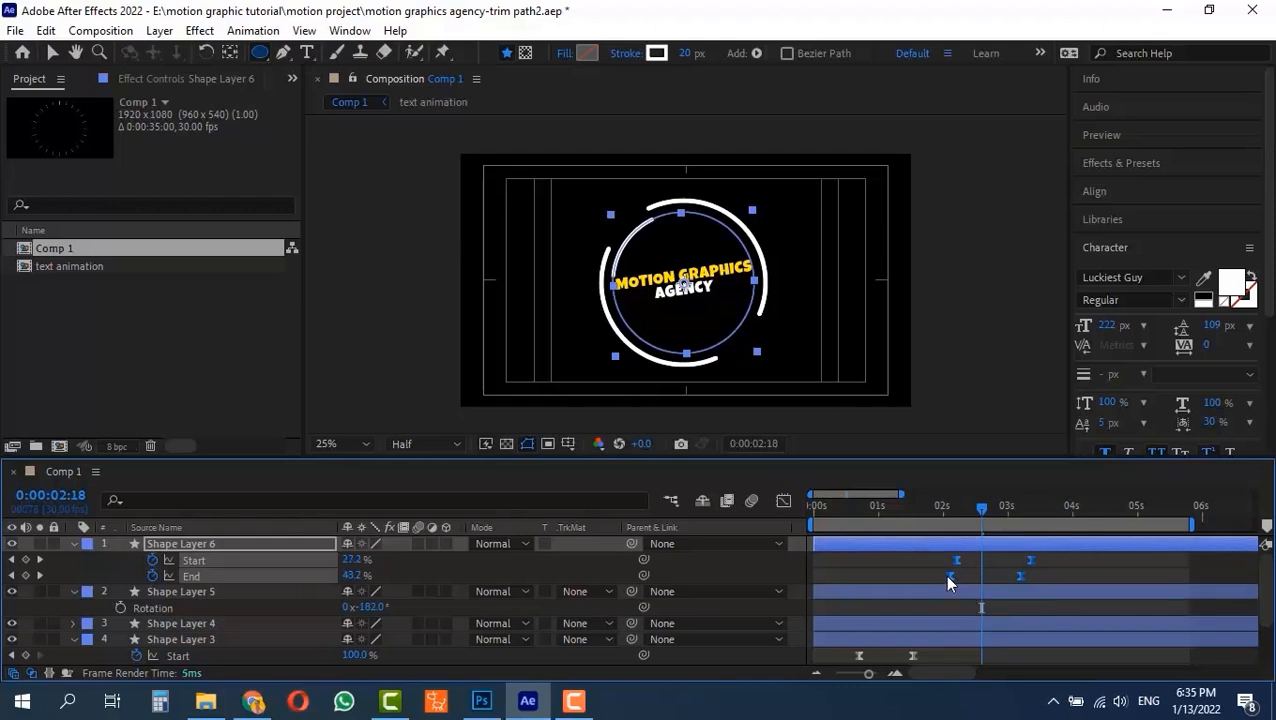
left_click(910, 517)
left_click_drag(910, 517, 1031, 517)
Step: Duplicate the smaller circle layer Shape Layer 6, rotate the copy to 7°, and scrub through the inner arcs
key("ctrl+d")
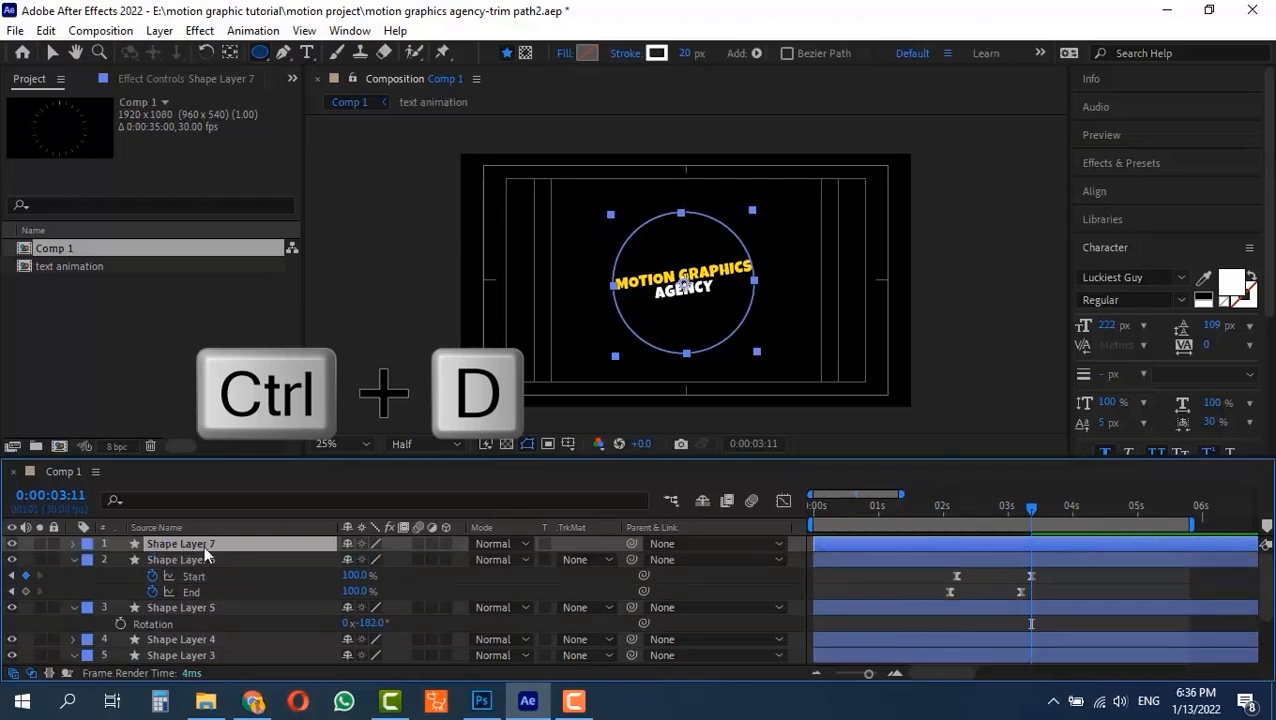
key("u")
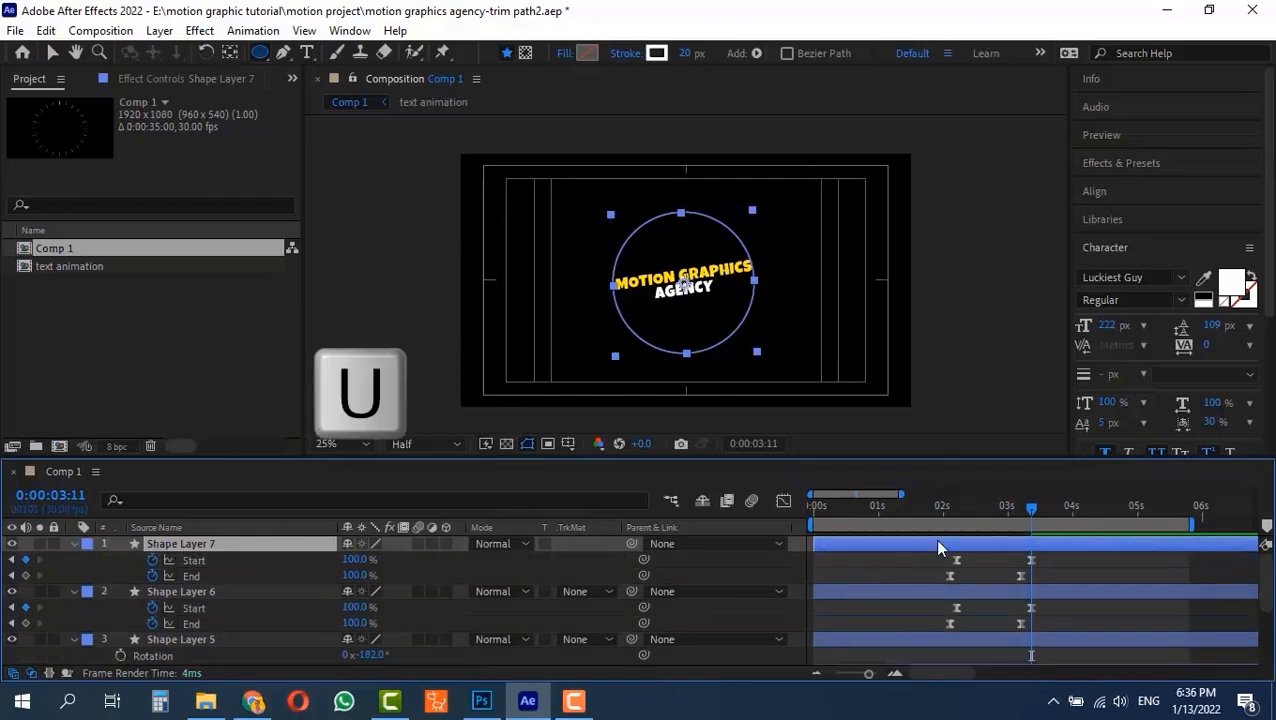
key("r")
mouse_move(946, 507)
left_mouse_down()
mouse_move(934, 509)
mouse_move(965, 509)
left_mouse_up()
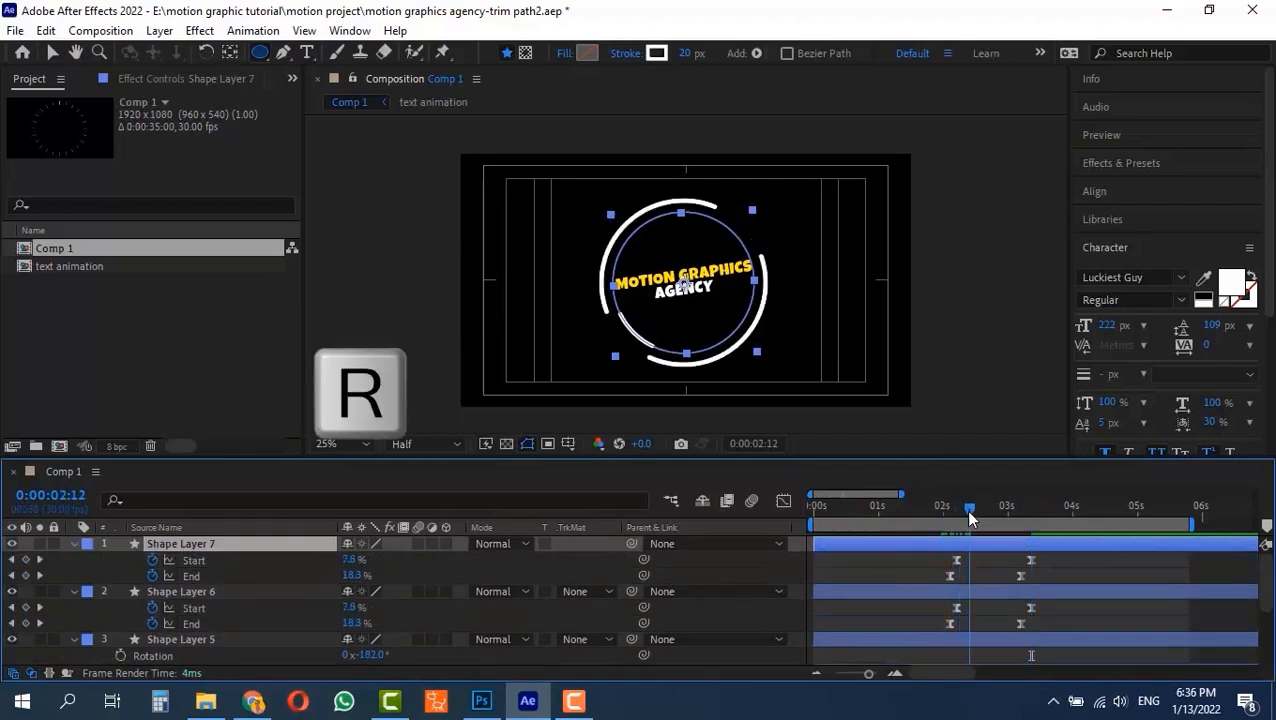
key("r")
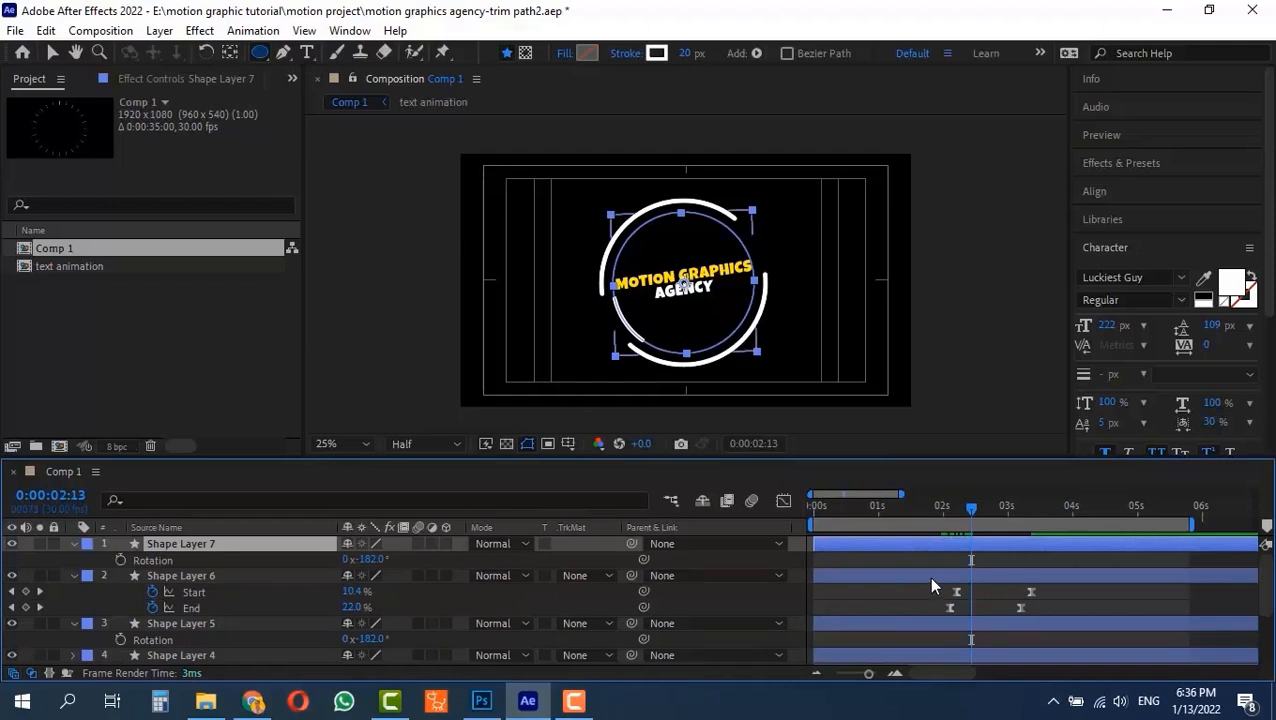
left_click_drag(362, 563, 566, 589)
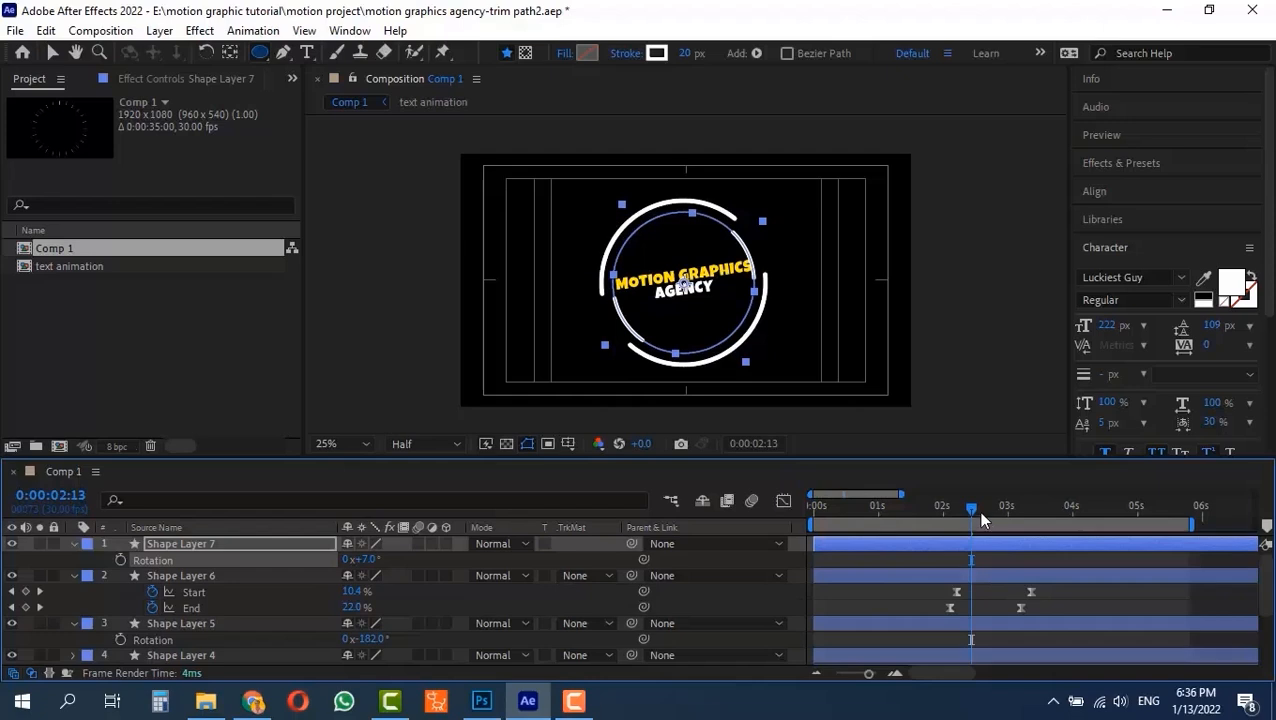
left_click_drag(978, 510, 1014, 515)
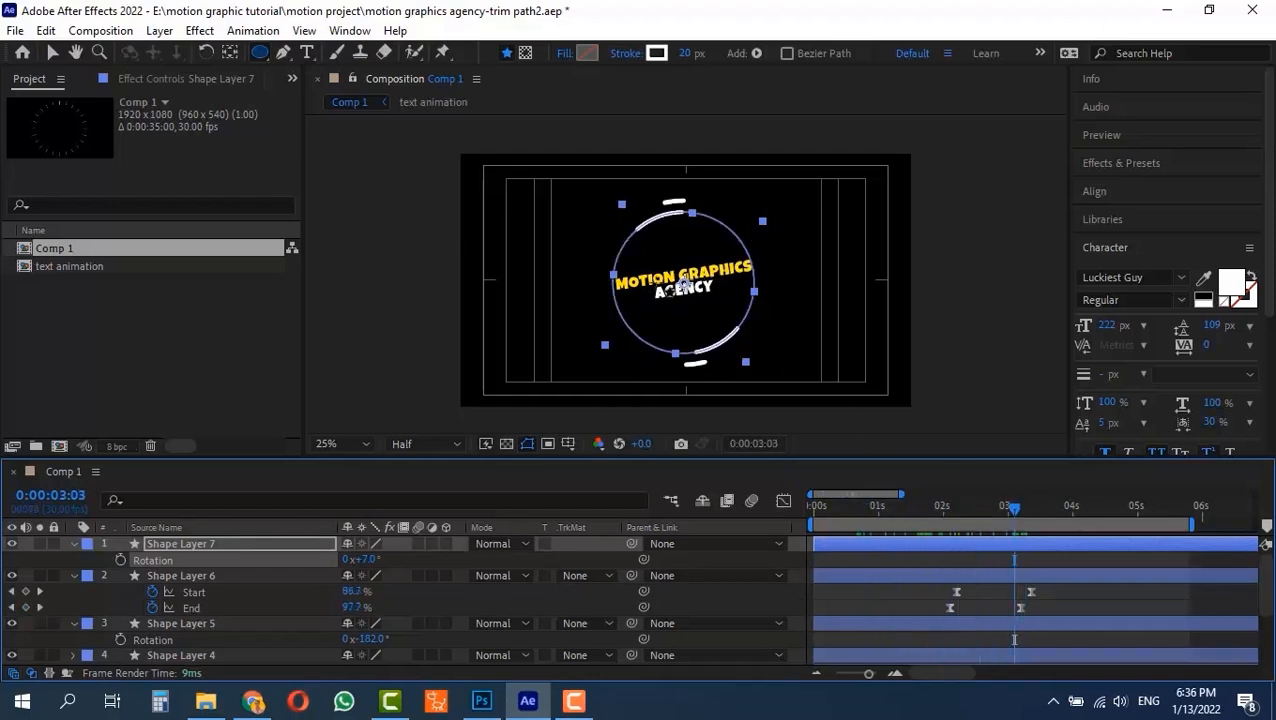
Step: Scale the text animation layer down to 54% and scrub the timeline around three seconds to check it against the arcs
scroll(160, 640, "down", 3)
left_click(203, 638)
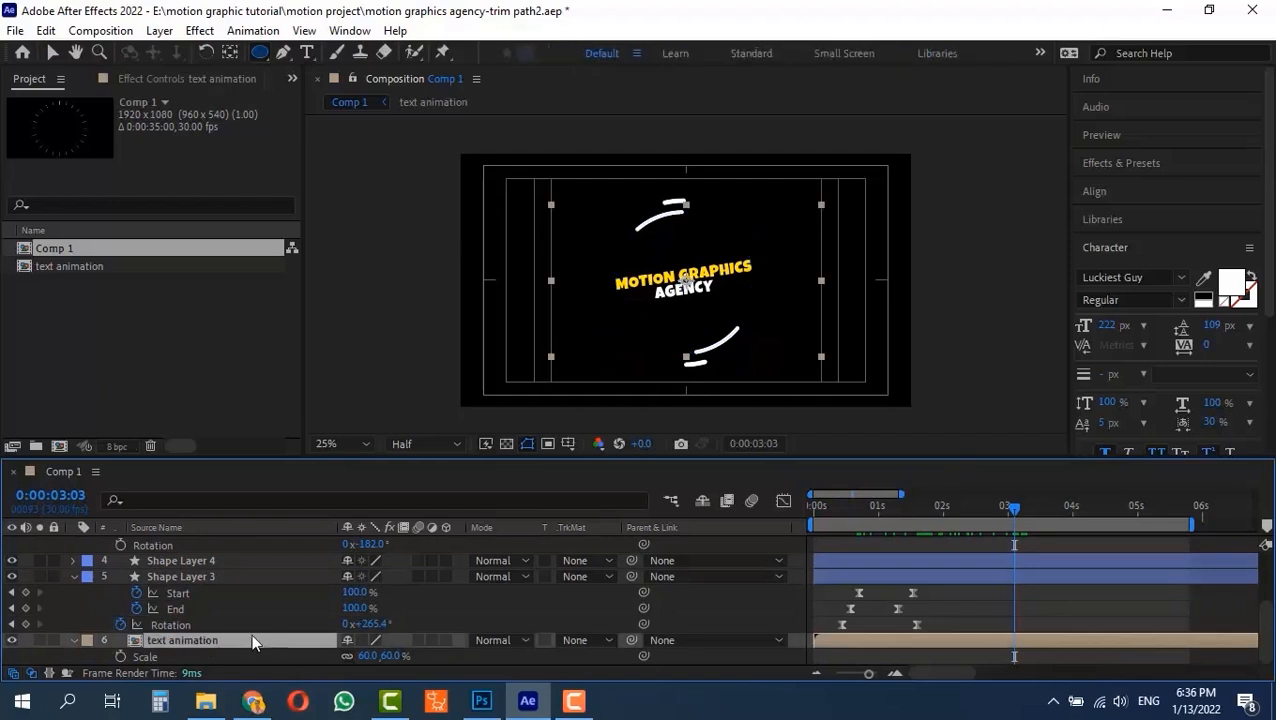
key("s")
left_click_drag(362, 656, 336, 656)
left_click_drag(975, 505, 1008, 522)
Step: Duplicate the inner circle layer Shape Layer 7 and scale the copy up to 116% to form an outer arc
scroll(230, 601, "up", 5)
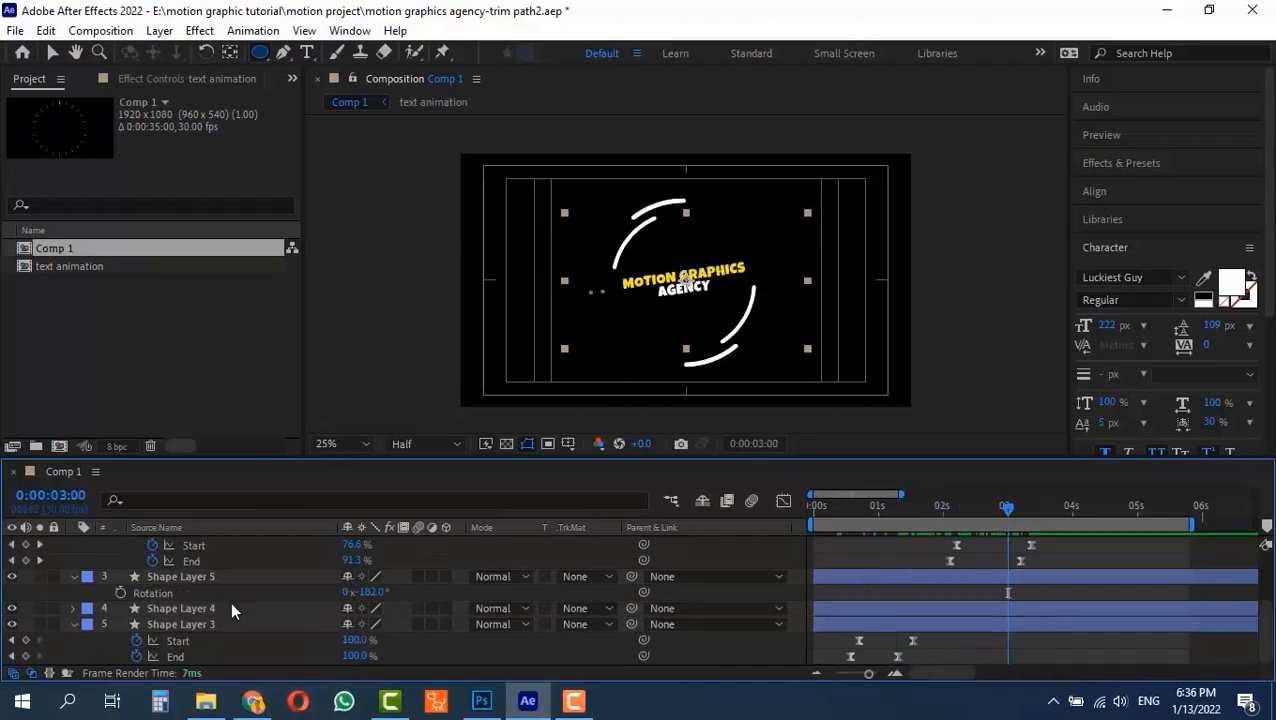
left_click(214, 543)
key("ctrl+d")
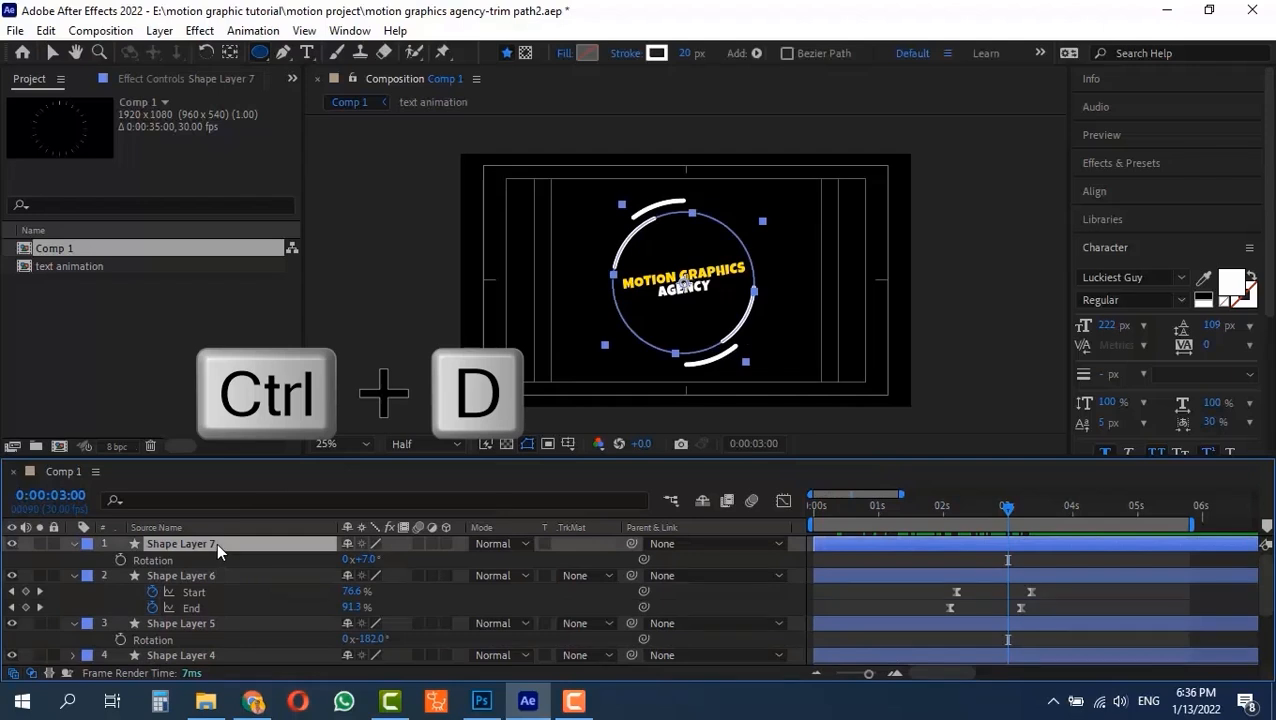
key("ctrl+d")
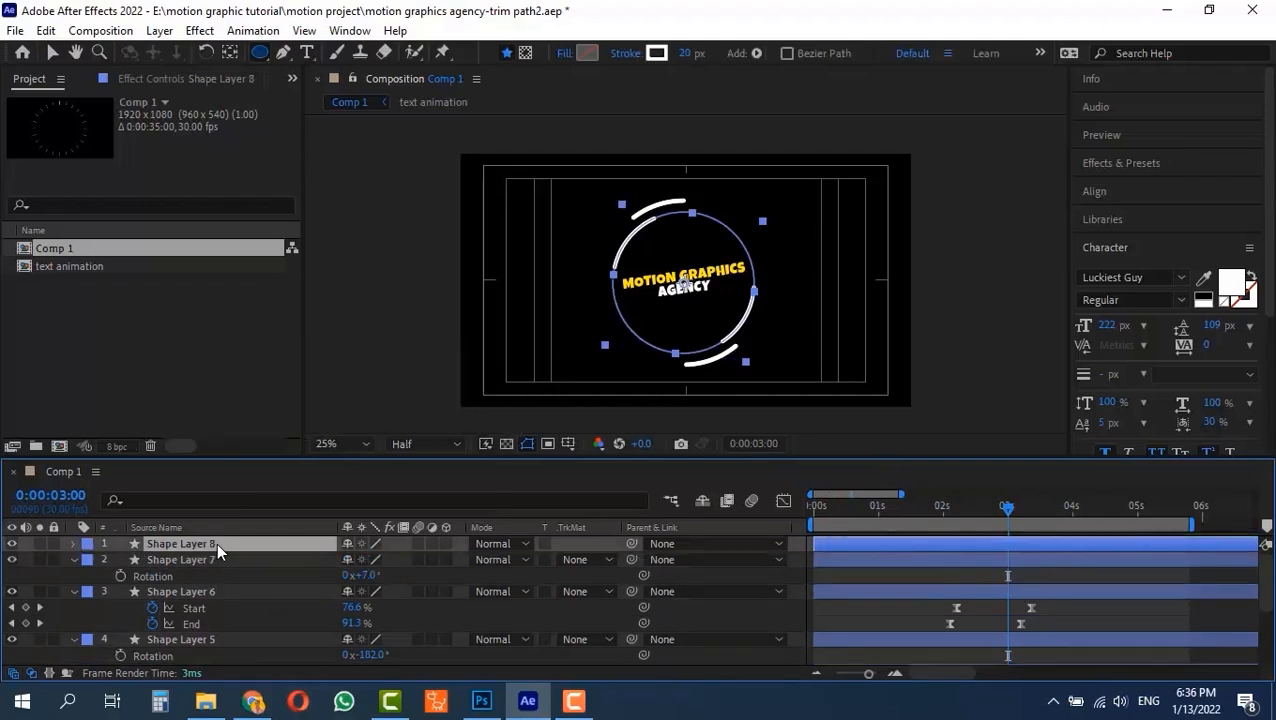
key("s")
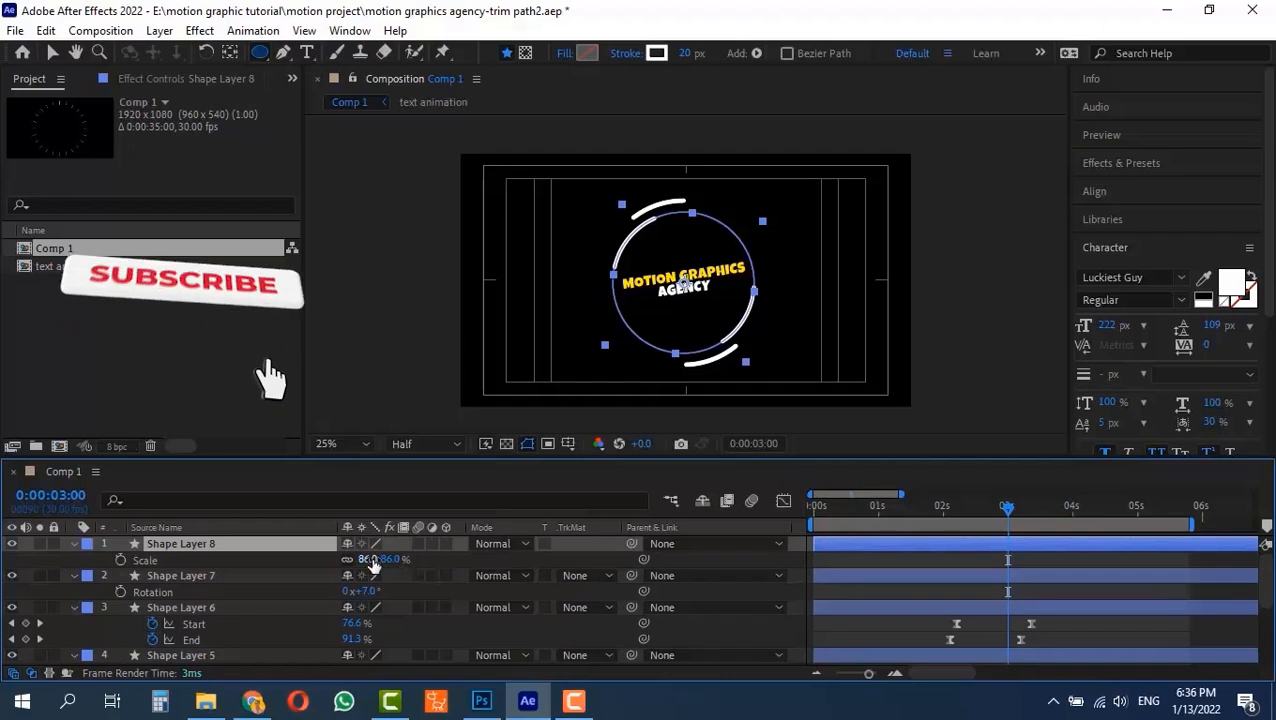
left_click(368, 560)
type("100")
key("Return")
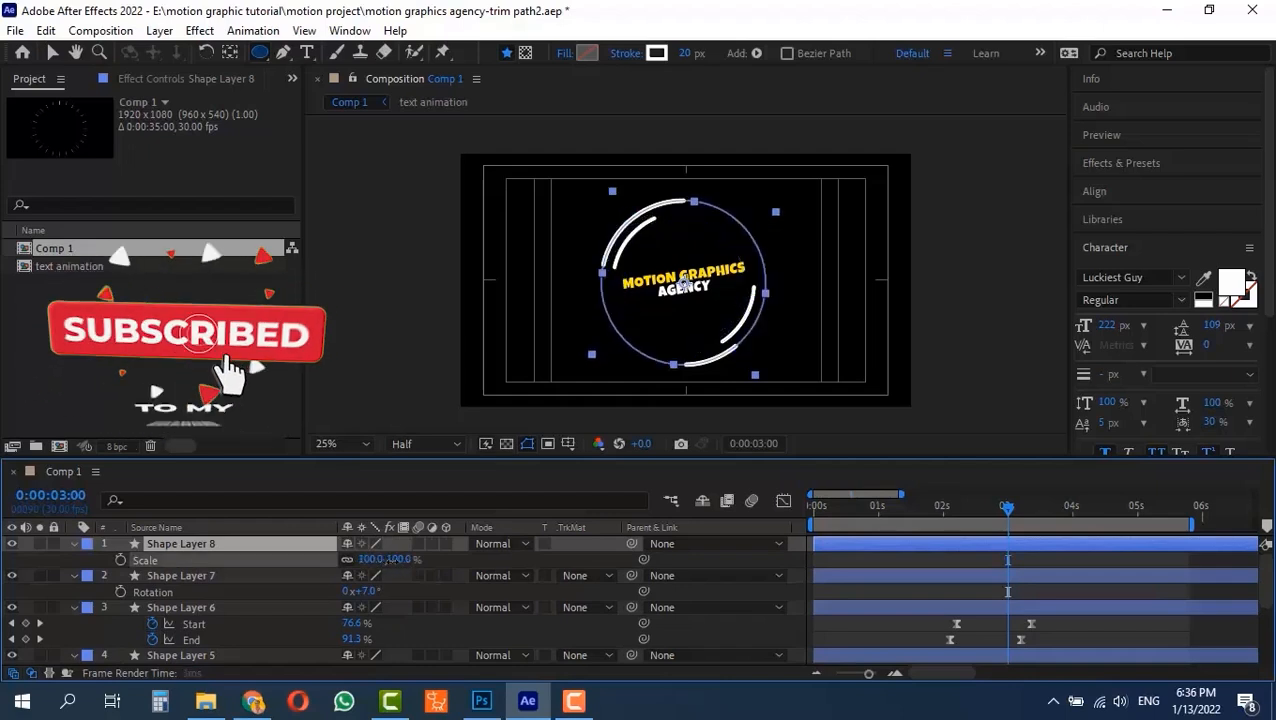
mouse_move(389, 560)
left_mouse_down()
mouse_move(410, 560)
mouse_move(397, 568)
left_mouse_up()
Step: Set the stroke width of the inner circle layers Shape Layer 7 and Shape Layer 6 to 10 px and scrub the result
left_click(160, 576)
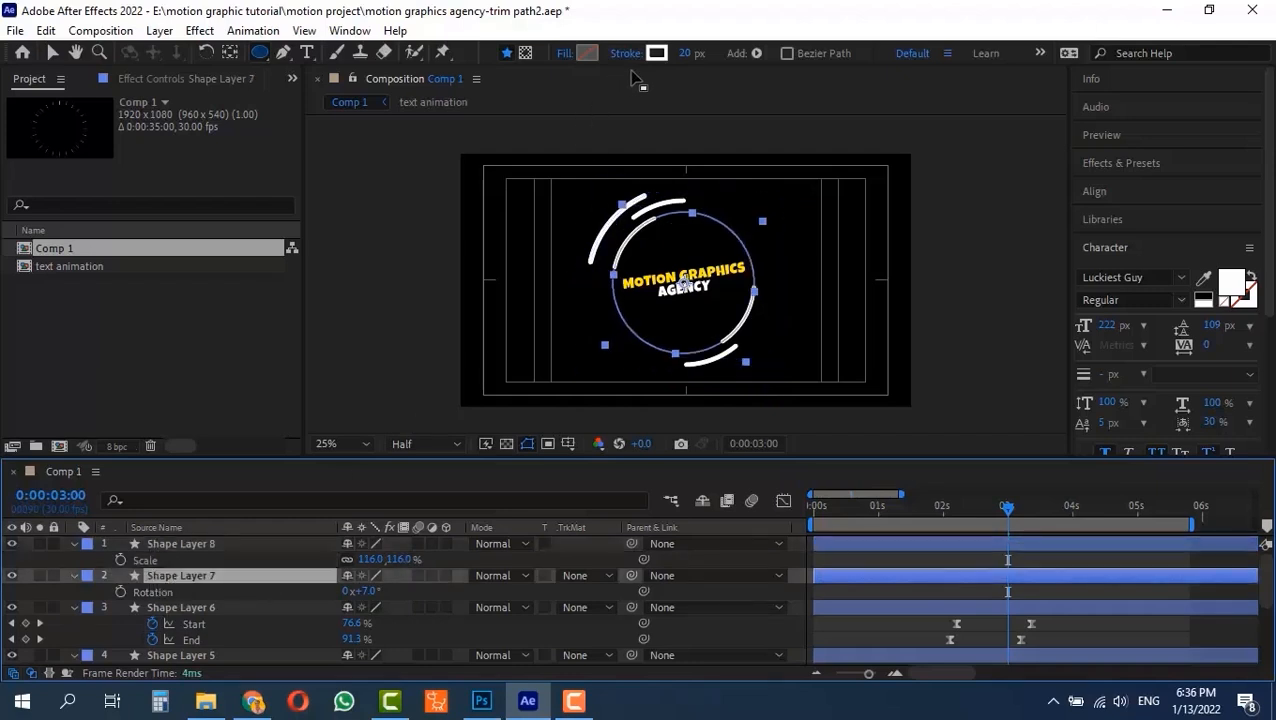
left_click(683, 53)
type("10")
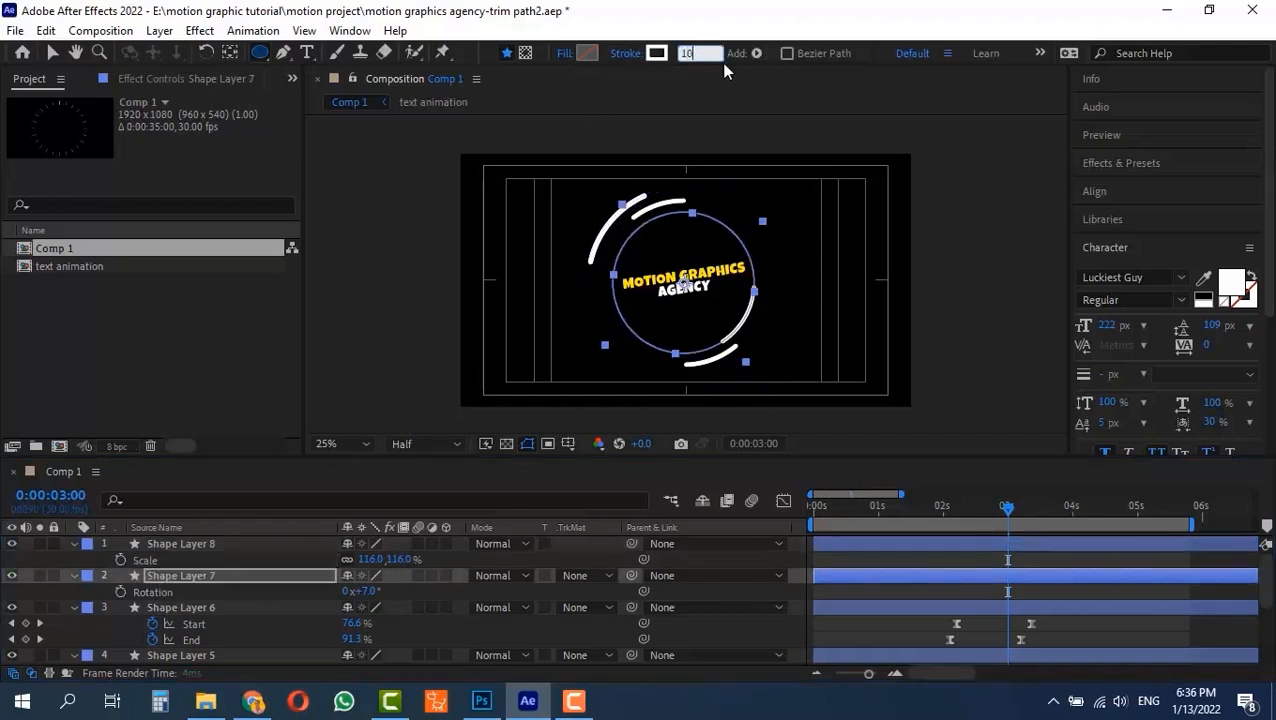
left_click(168, 608)
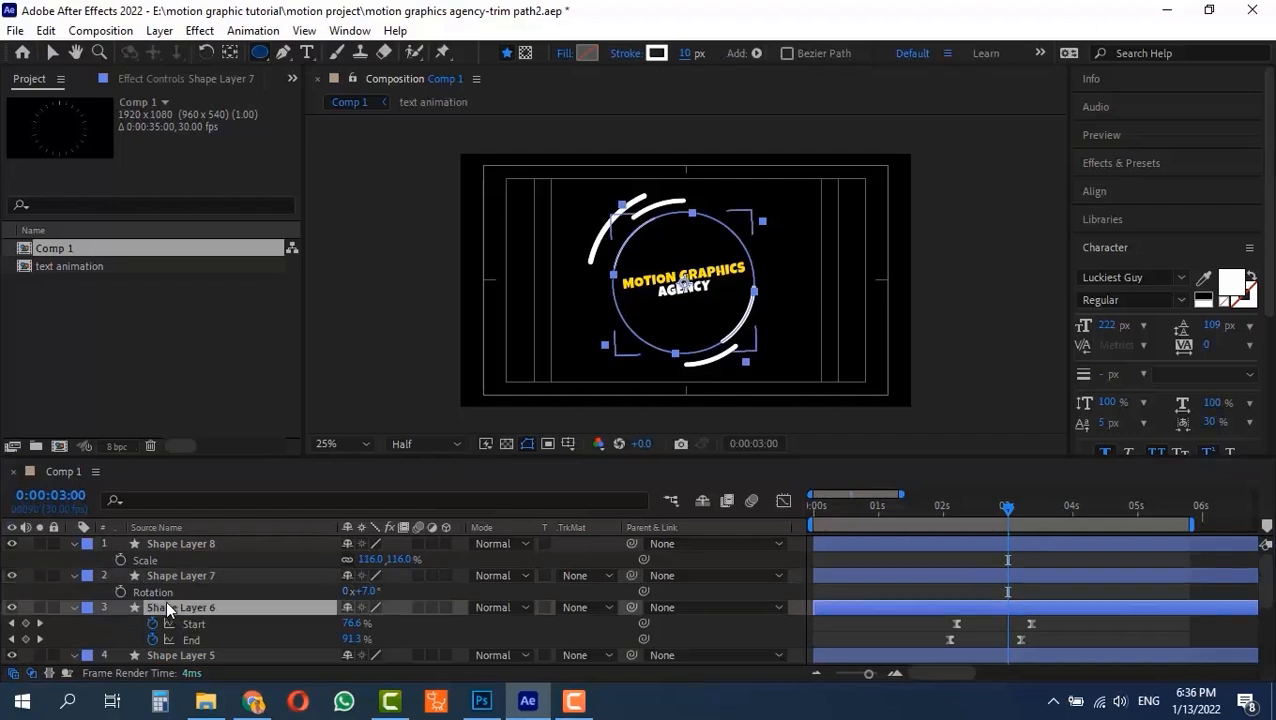
left_click(684, 53)
type("1")
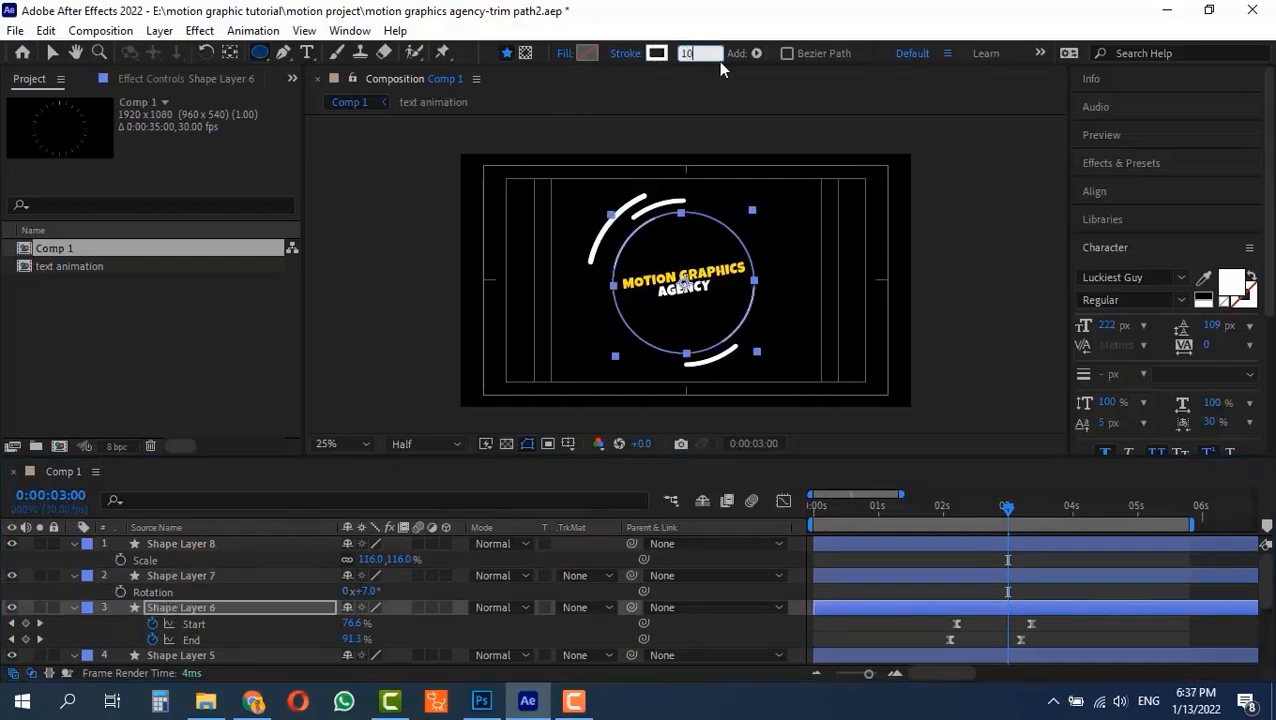
type("0")
key("Return")
mouse_move(1007, 515)
left_mouse_down()
mouse_move(943, 514)
mouse_move(1008, 522)
mouse_move(993, 522)
left_mouse_up()
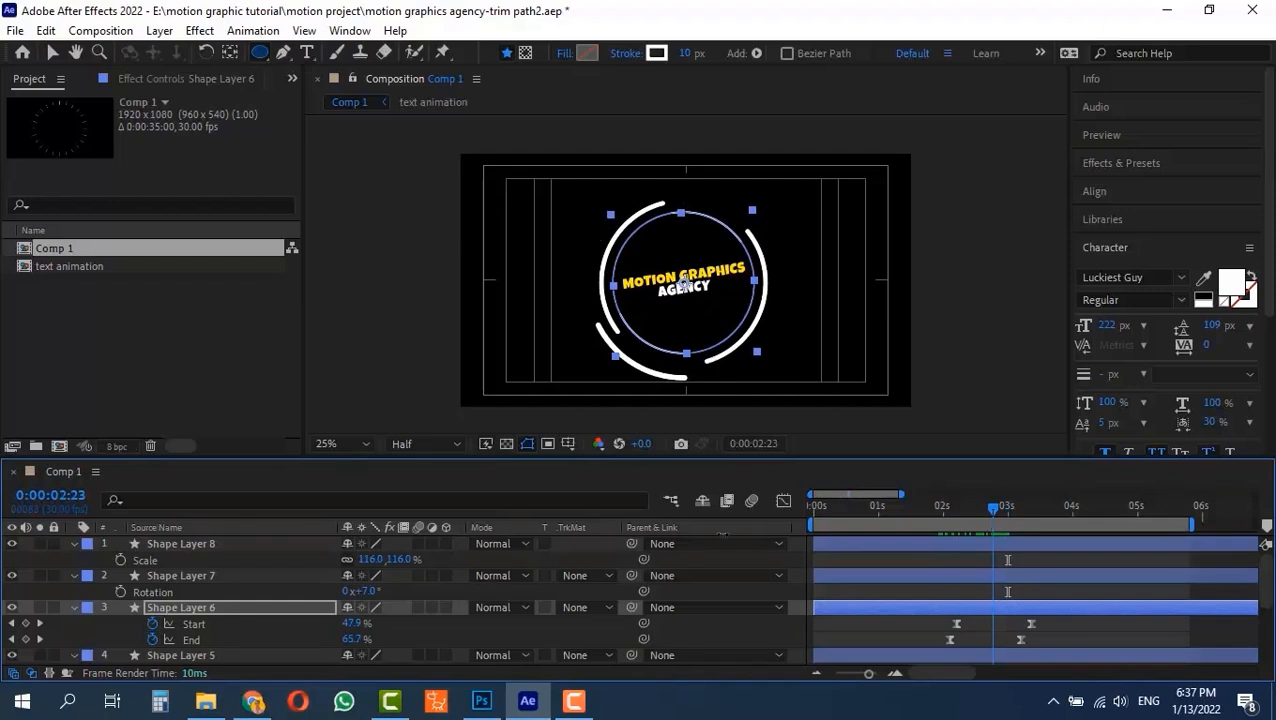
Step: Try a 5 px stroke on the outer circle layer Shape Layer 8, scrub it, and set the stroke width to 10 px
left_click(172, 545)
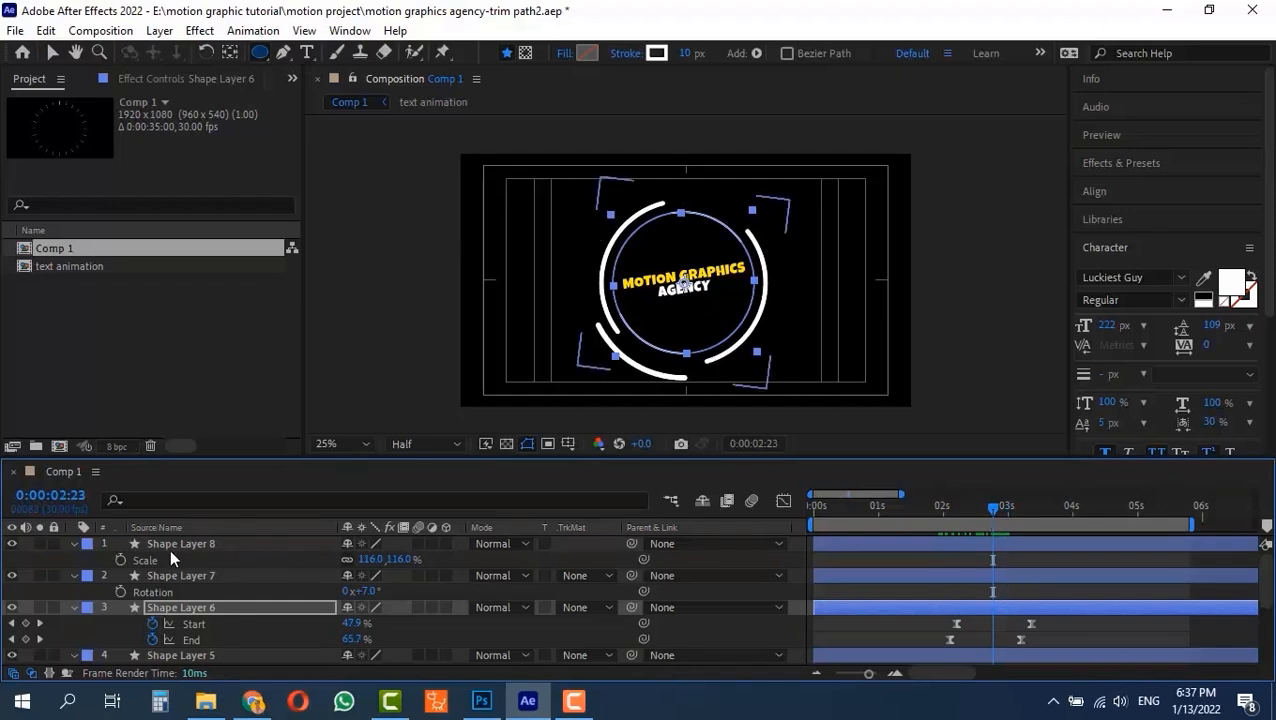
left_click(687, 54)
type("5")
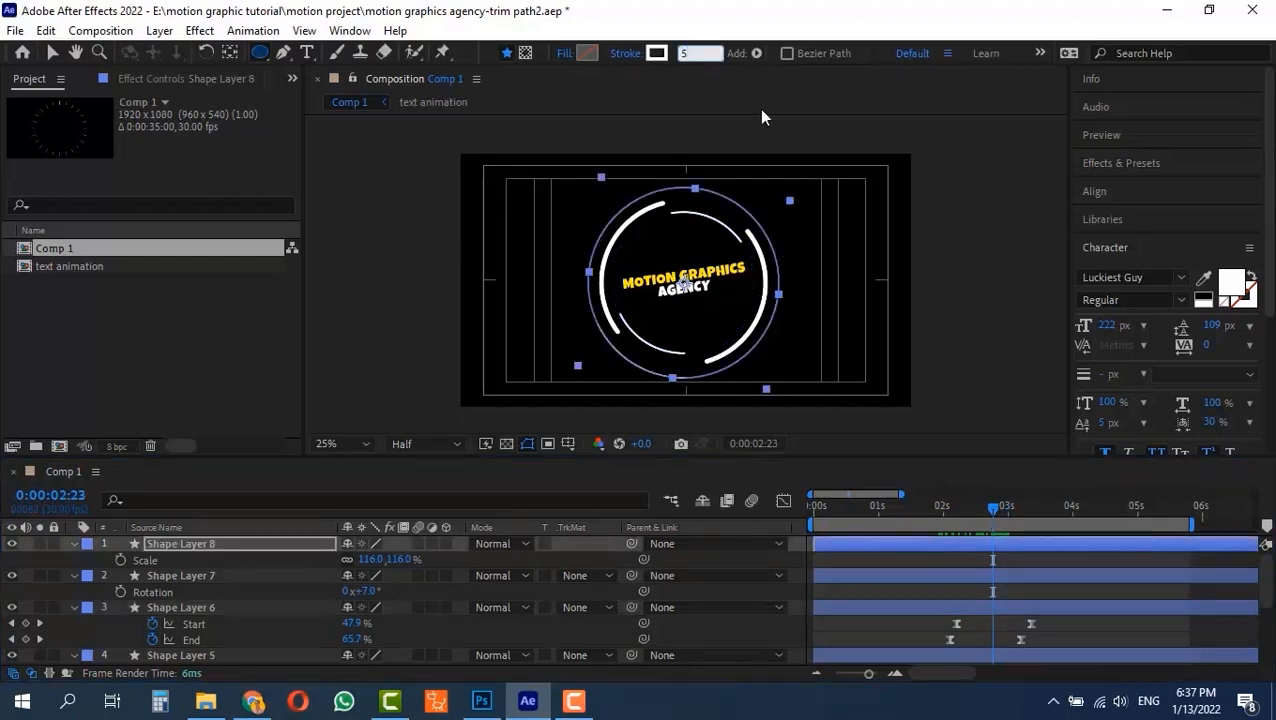
key("Return")
mouse_move(980, 508)
left_mouse_down()
mouse_move(928, 508)
mouse_move(993, 510)
left_mouse_up()
type("10")
Step: Set the stroke width of the inner circle layers Shape Layer 7 and Shape Layer 6 to 15 px and scrub the arcs
left_click(212, 577)
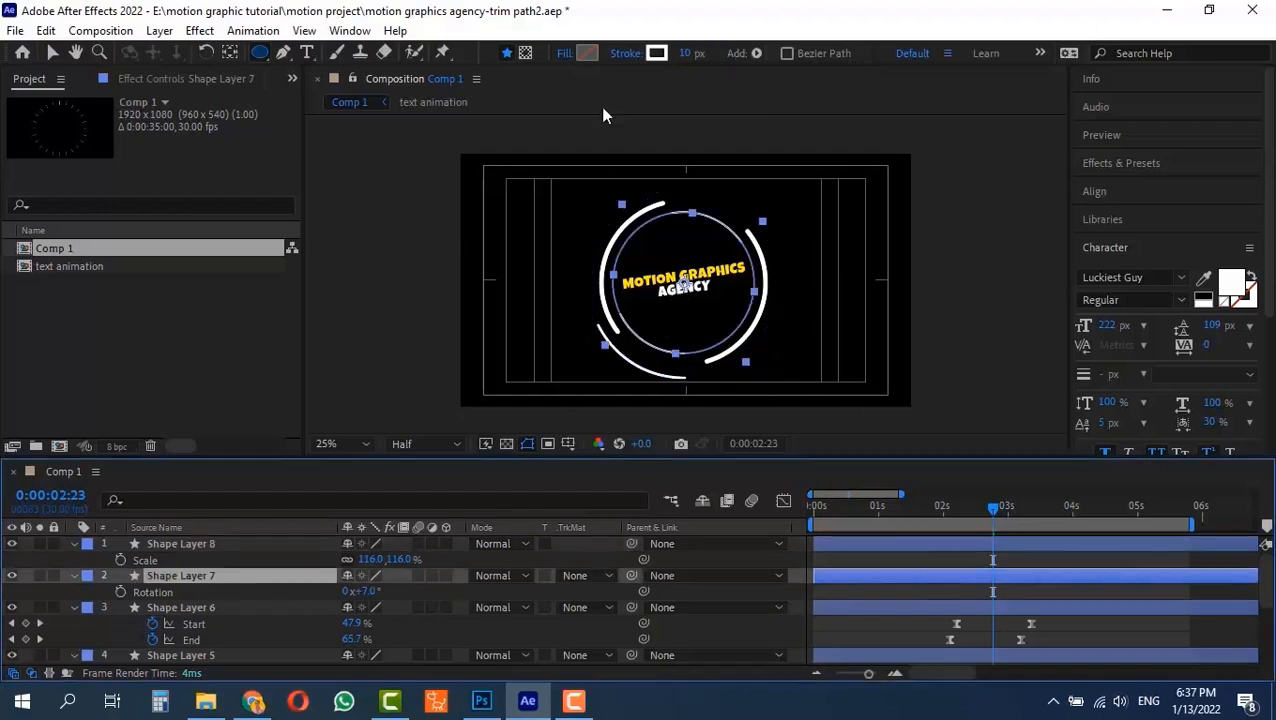
left_click(688, 53)
type("15")
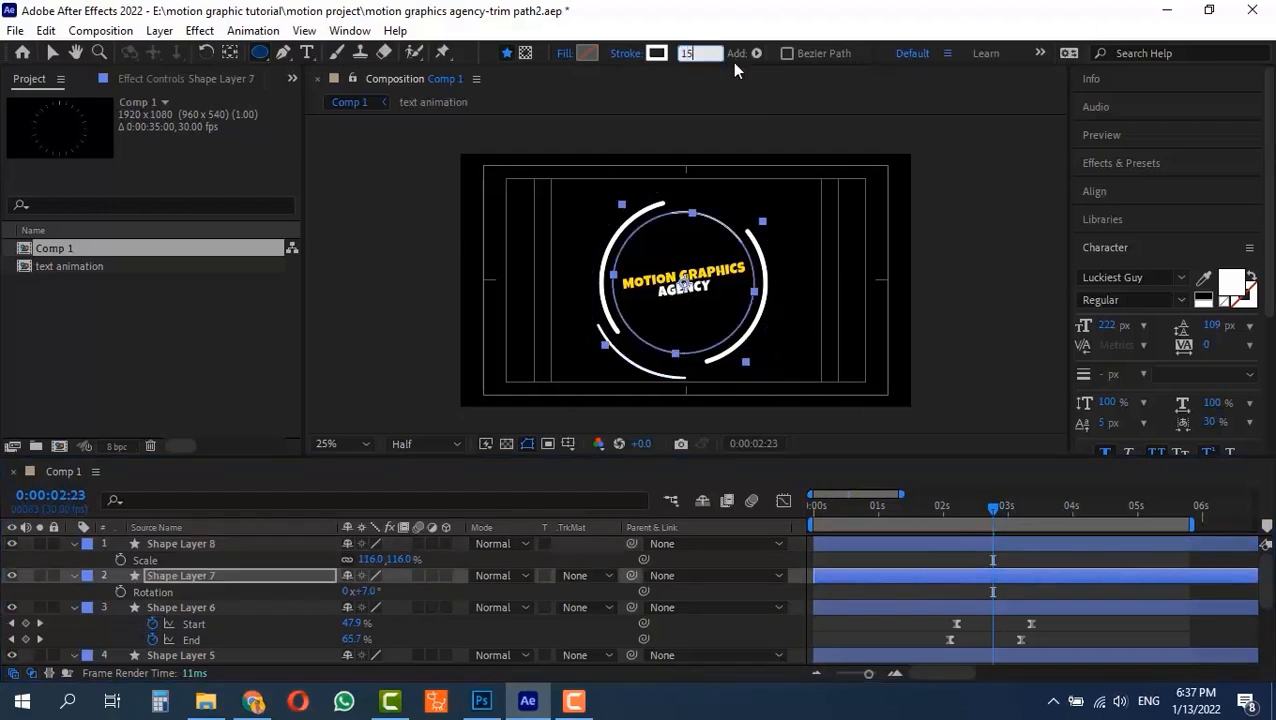
left_click(179, 609)
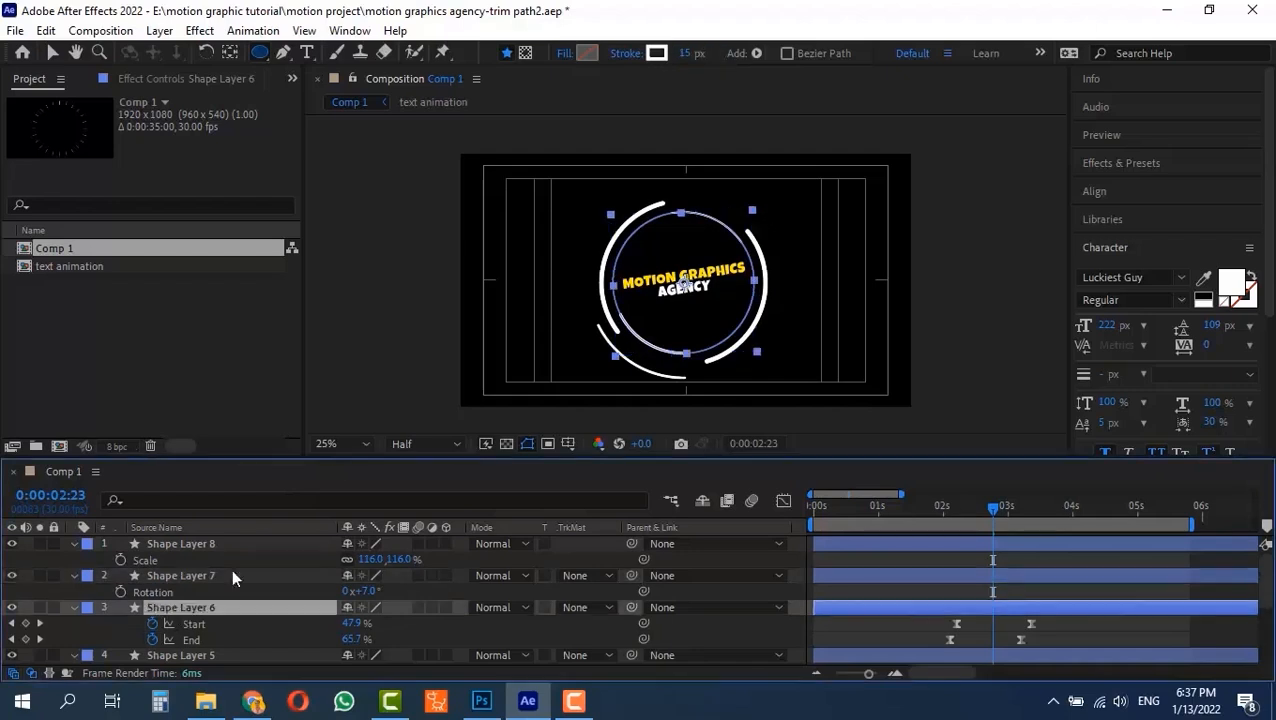
left_click(694, 55)
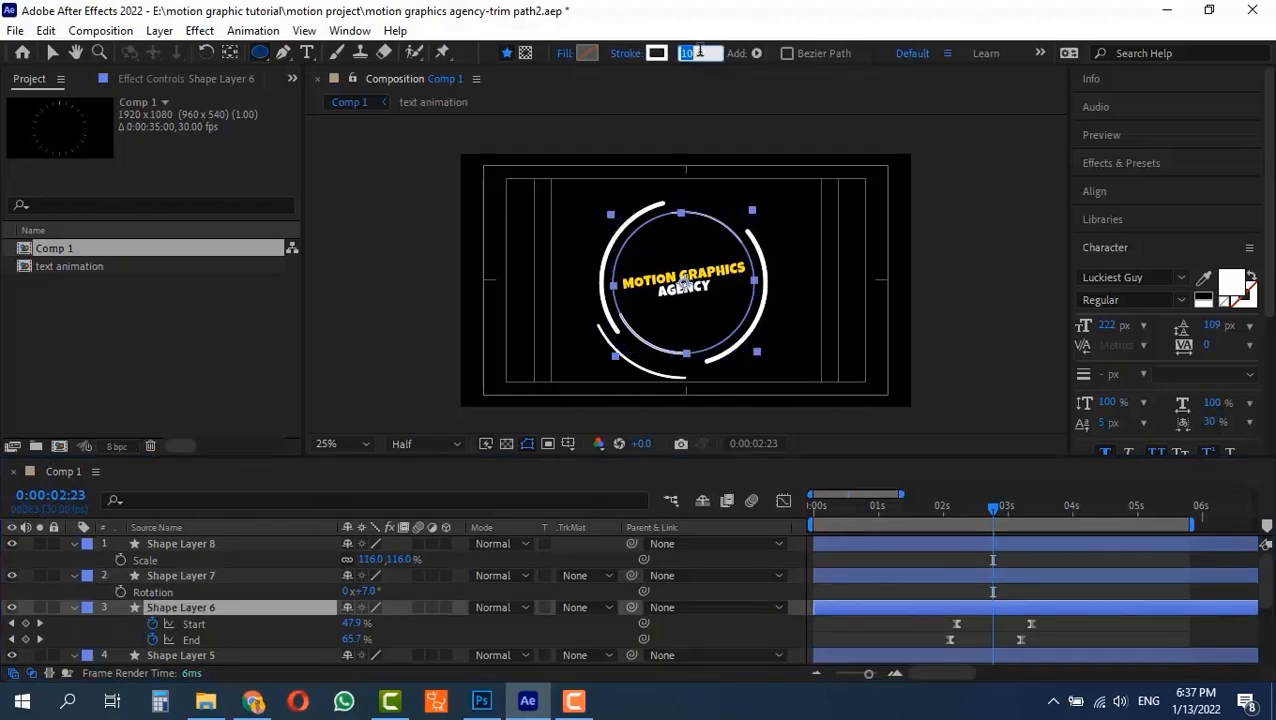
type("15")
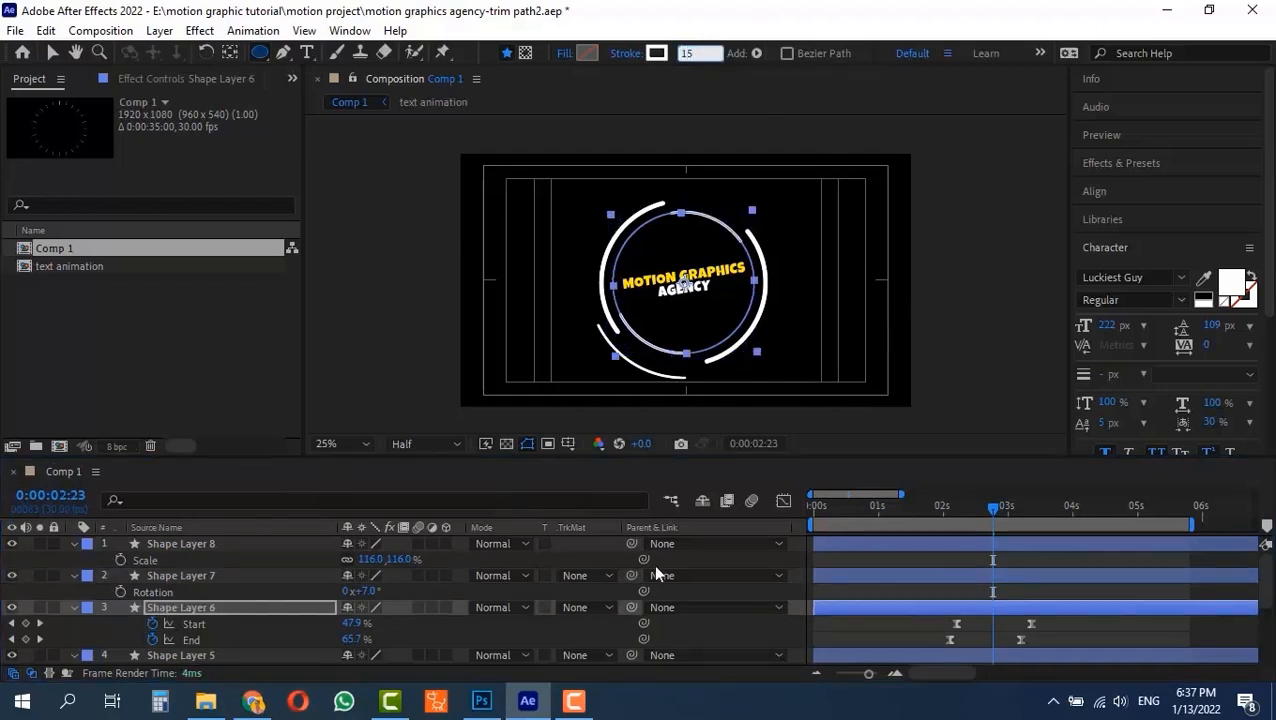
key("Return")
mouse_move(941, 513)
left_mouse_down()
mouse_move(977, 513)
mouse_move(961, 506)
left_mouse_up()
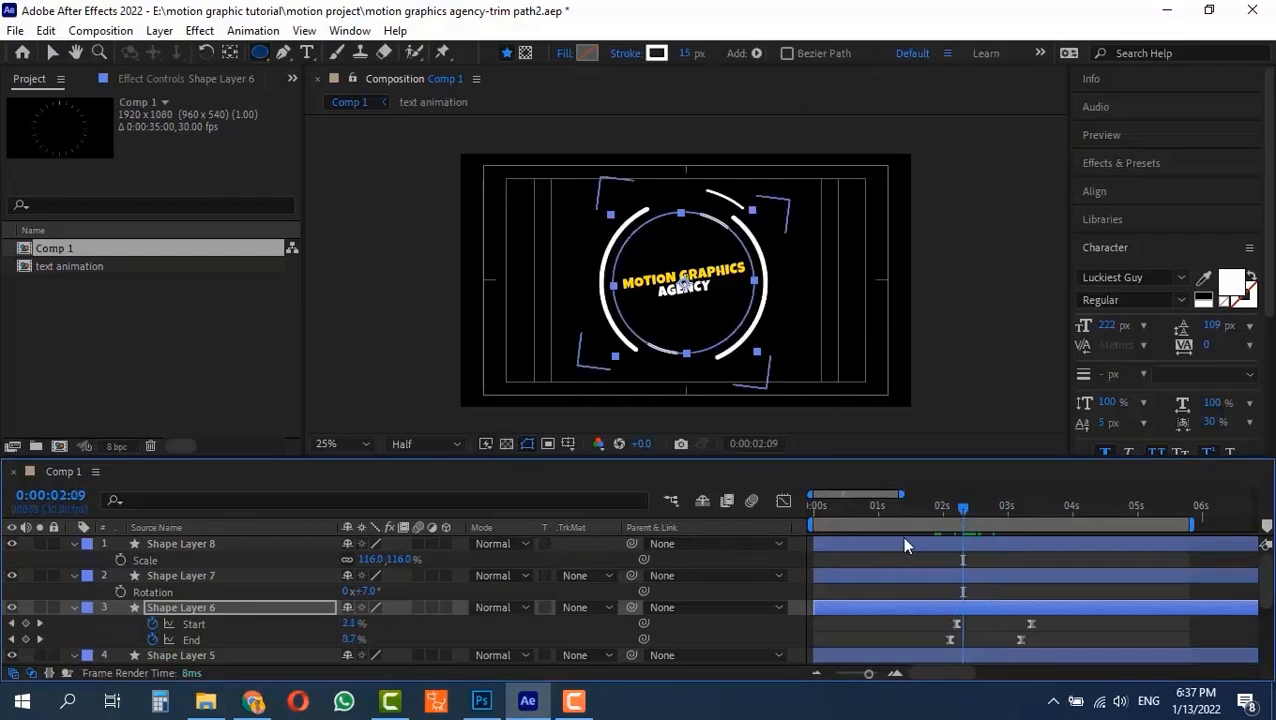
Step: Move Shape Layer 8's End keyframes several frames earlier and its Start keyframes slightly later, and preview the outer arc
left_click(194, 543)
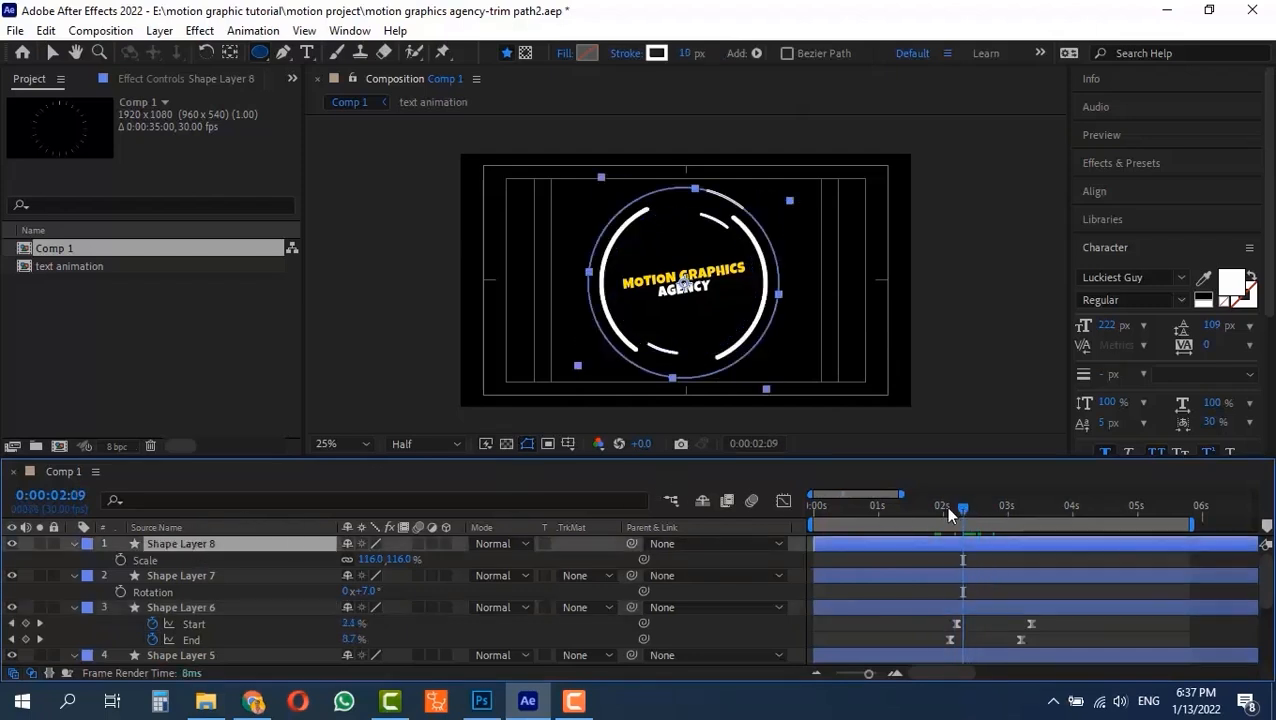
key("u")
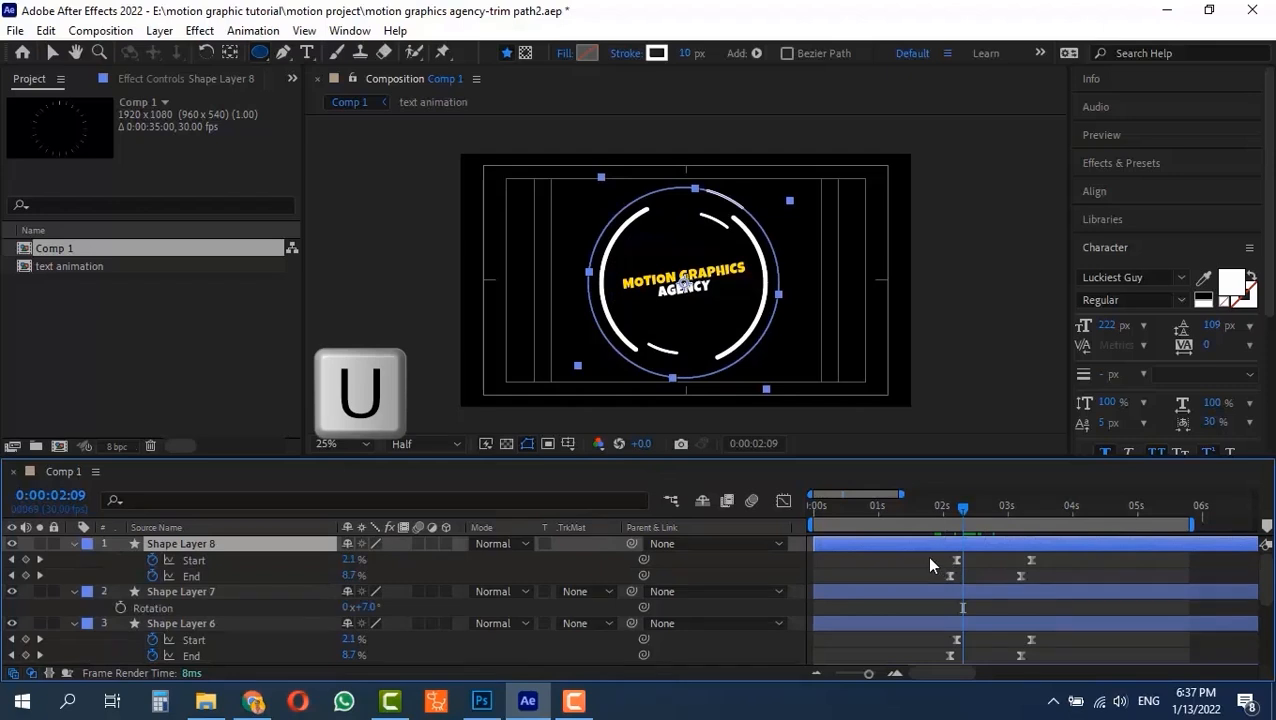
mouse_move(926, 555)
left_mouse_down()
mouse_move(1060, 591)
mouse_move(1056, 577)
mouse_move(947, 575)
mouse_move(966, 577)
mouse_move(926, 560)
left_mouse_up()
left_click(1036, 554)
left_click_drag(1038, 560, 929, 578)
left_click_drag(965, 512, 889, 514)
key("space")
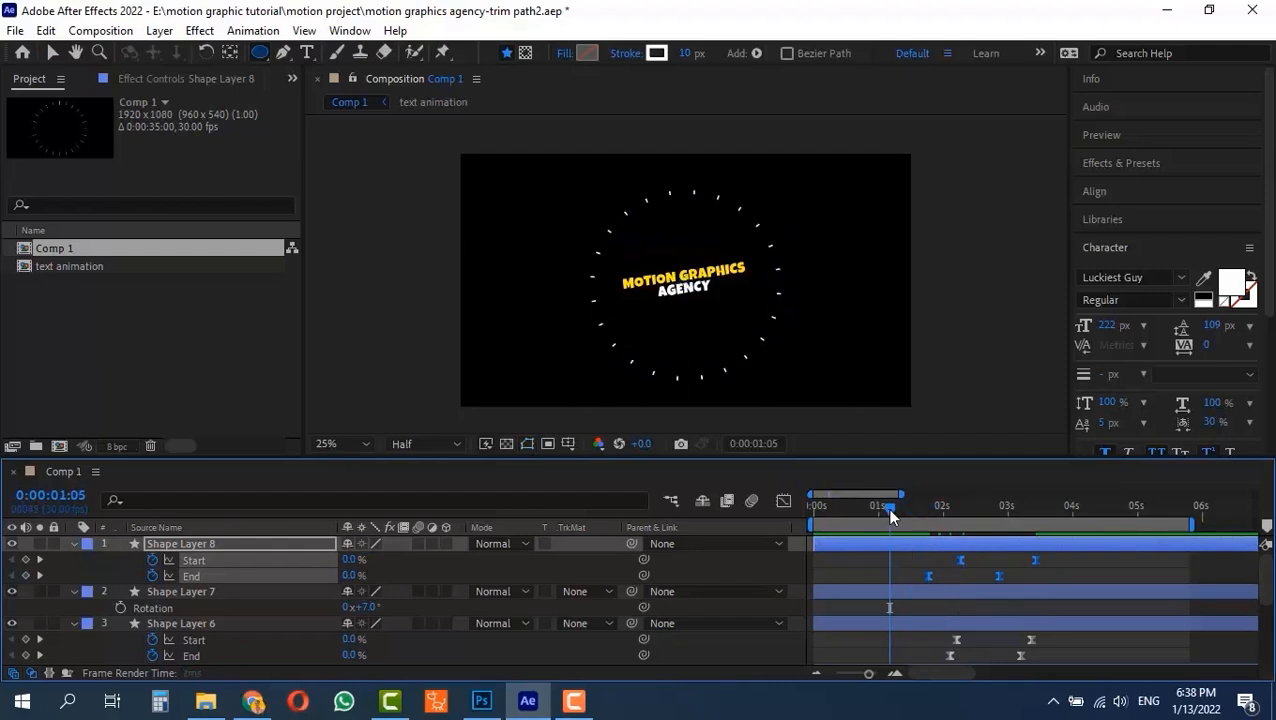
key("space")
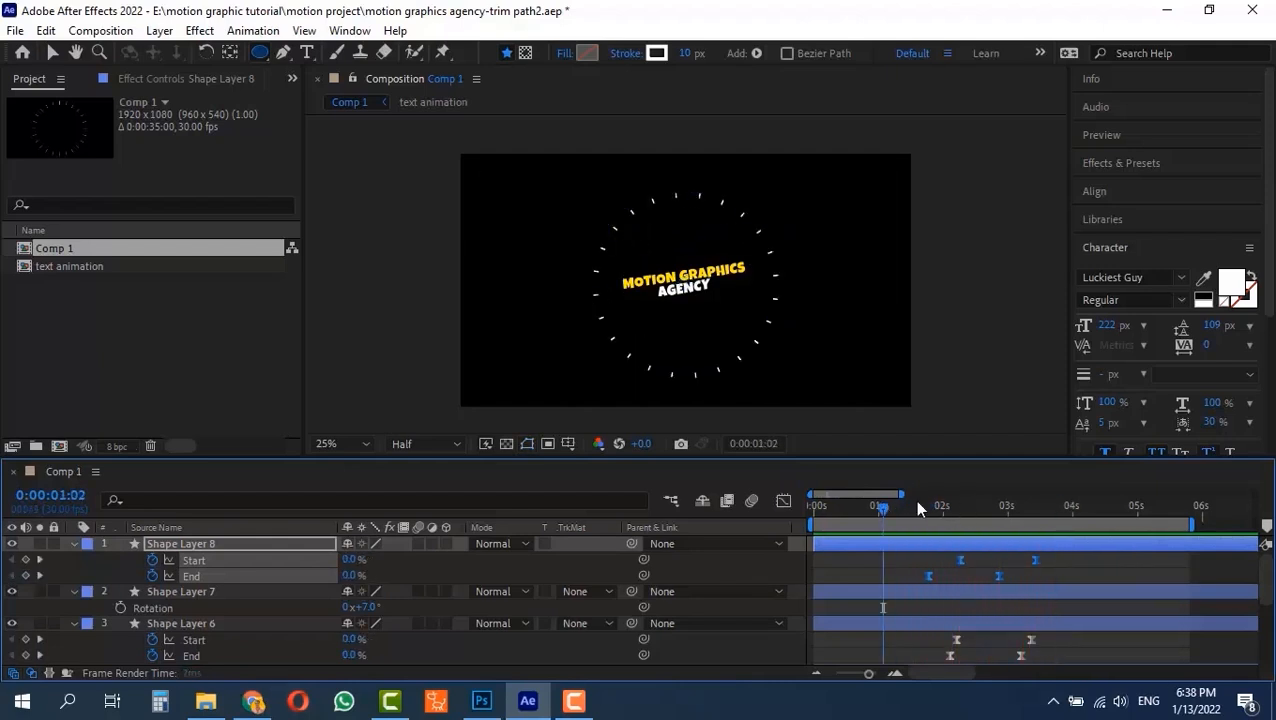
key("v")
mouse_move(936, 510)
left_mouse_down()
mouse_move(957, 508)
mouse_move(920, 502)
left_mouse_up()
Step: Duplicate the outer circle layer Shape Layer 8 and rotate the copy to -165°
left_click(225, 544)
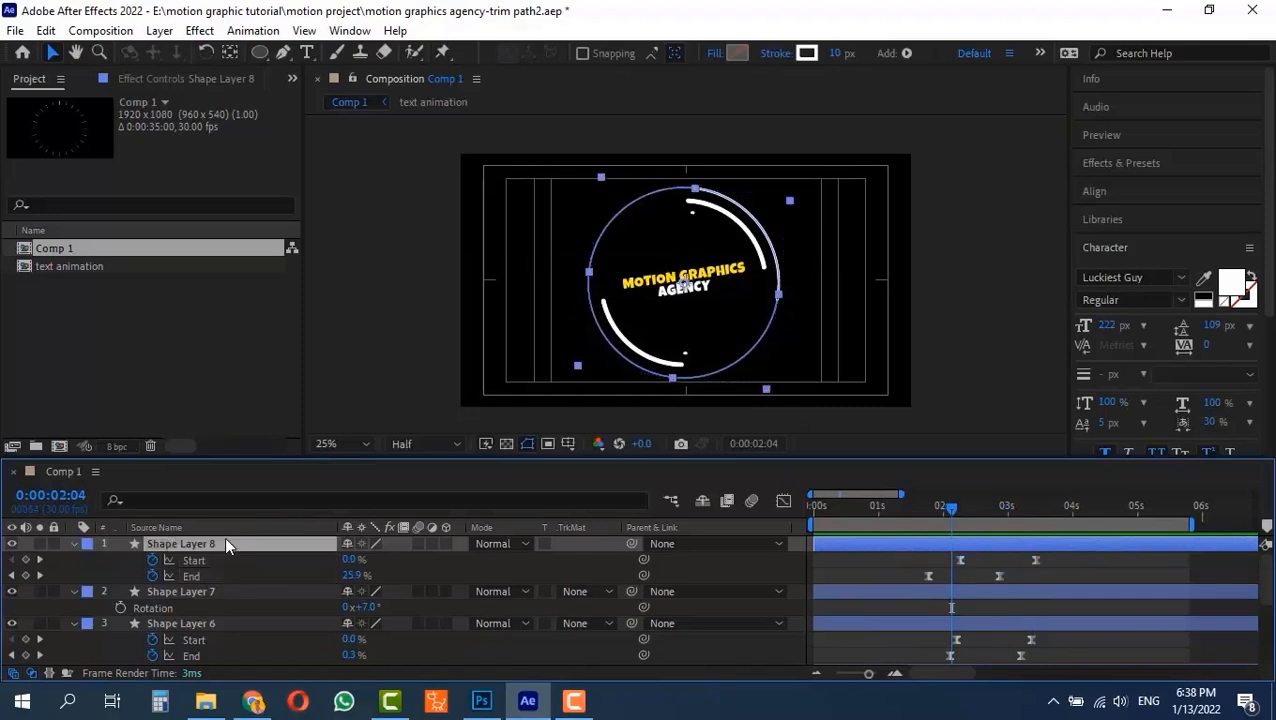
key("ctrl+d")
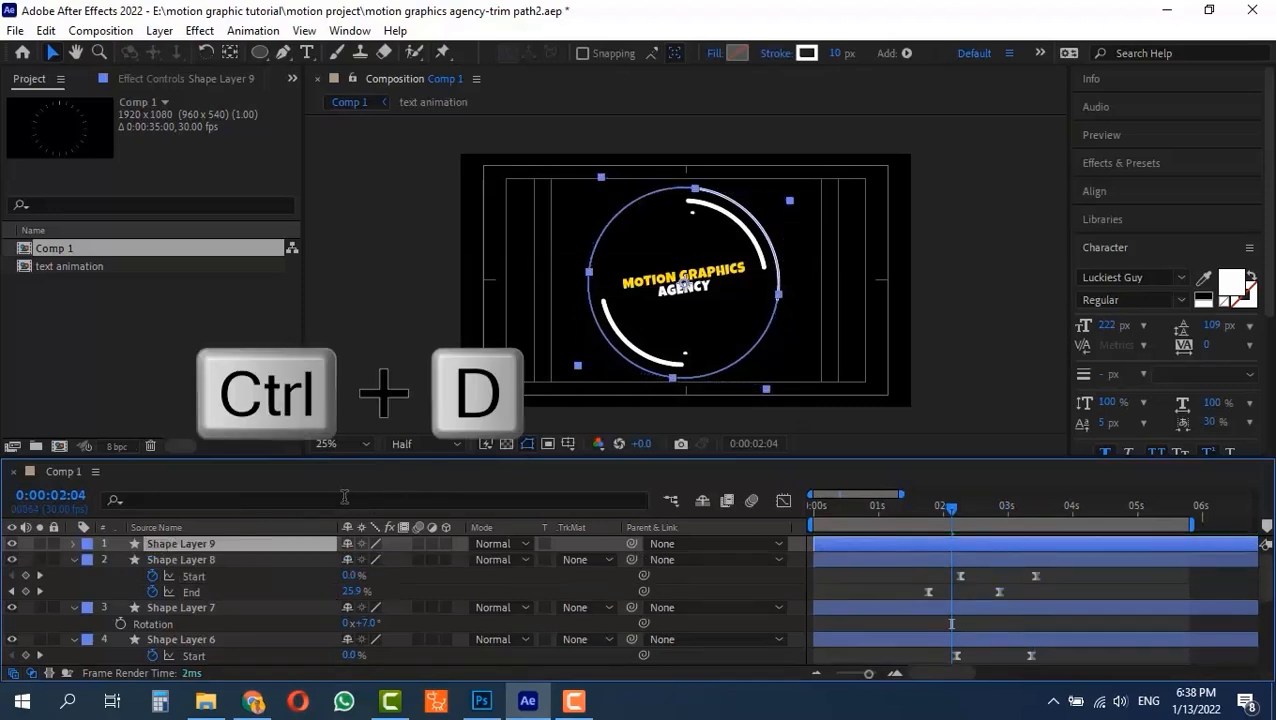
key("r")
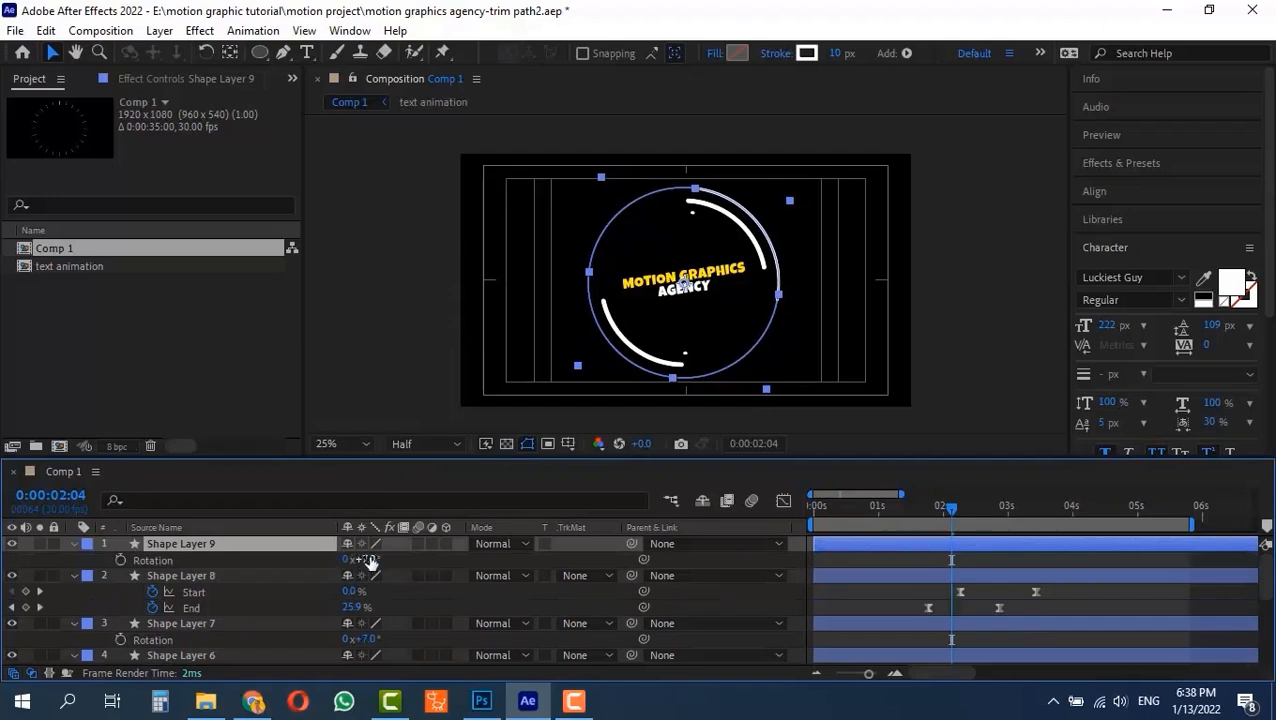
left_click_drag(370, 562, 212, 562)
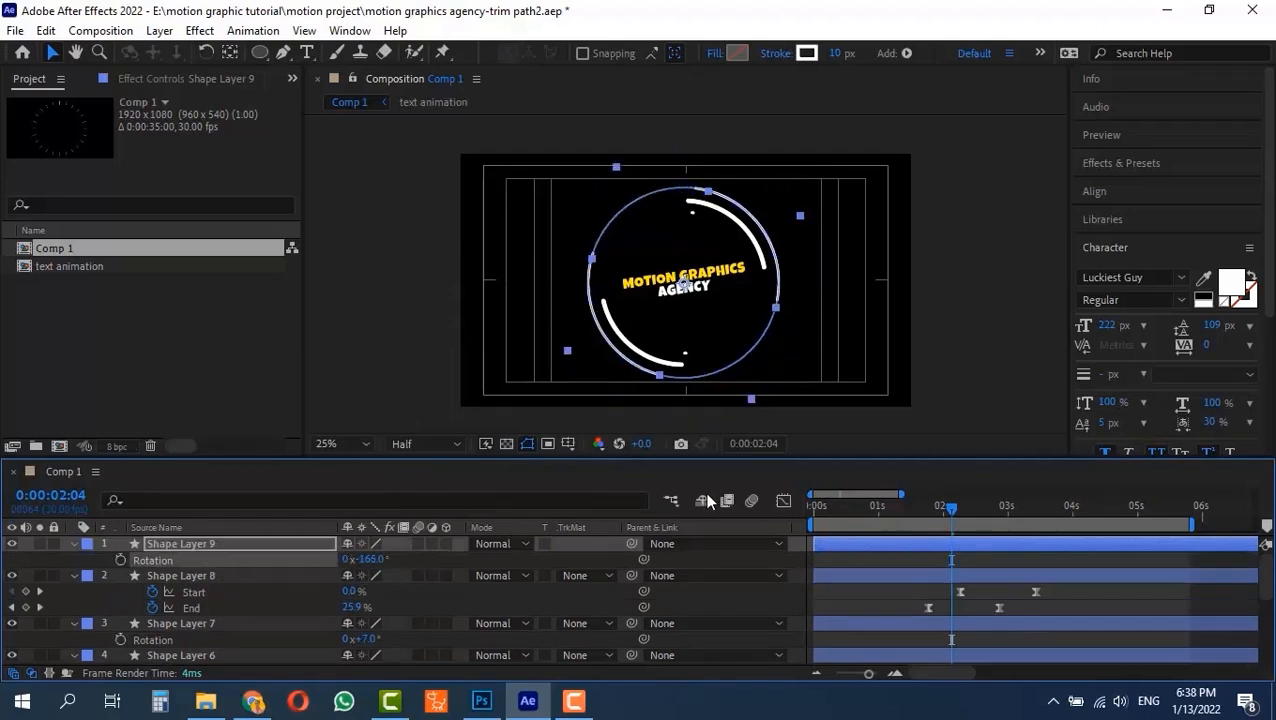
Step: Play the composition from several points and from the beginning to examine the layered arcs and line burst around the title
left_click_drag(955, 514, 903, 520)
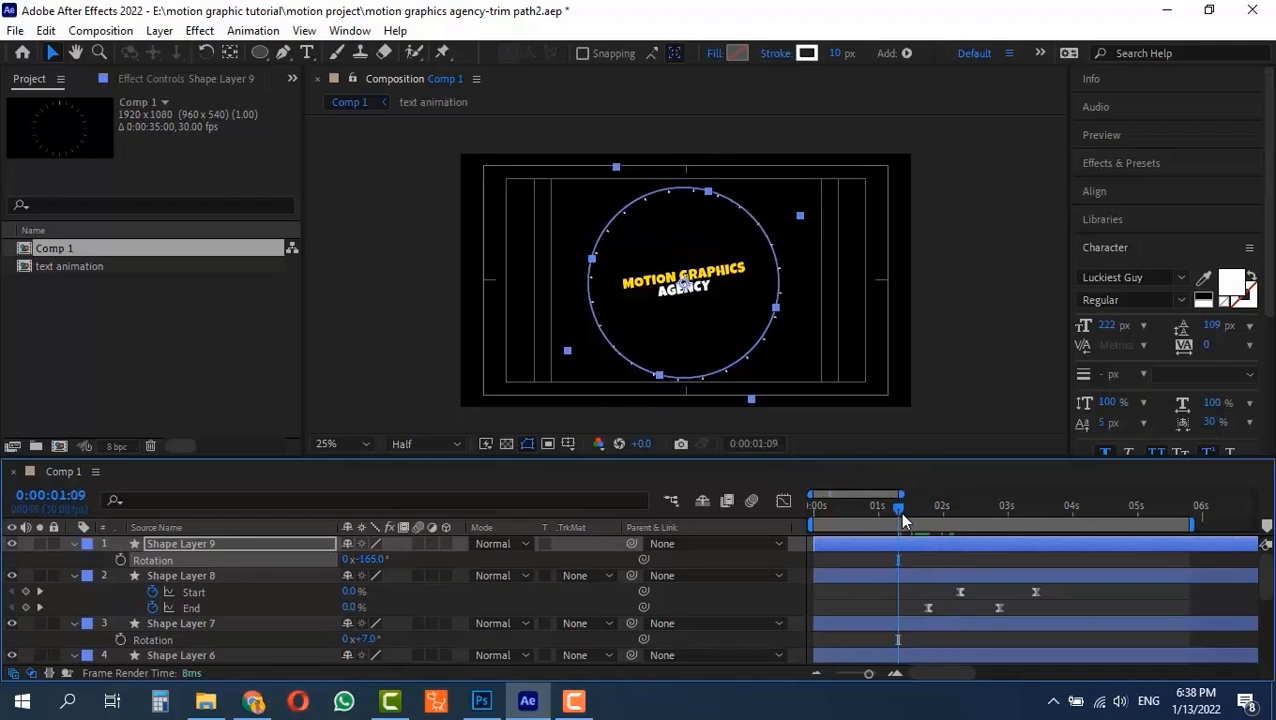
key("space")
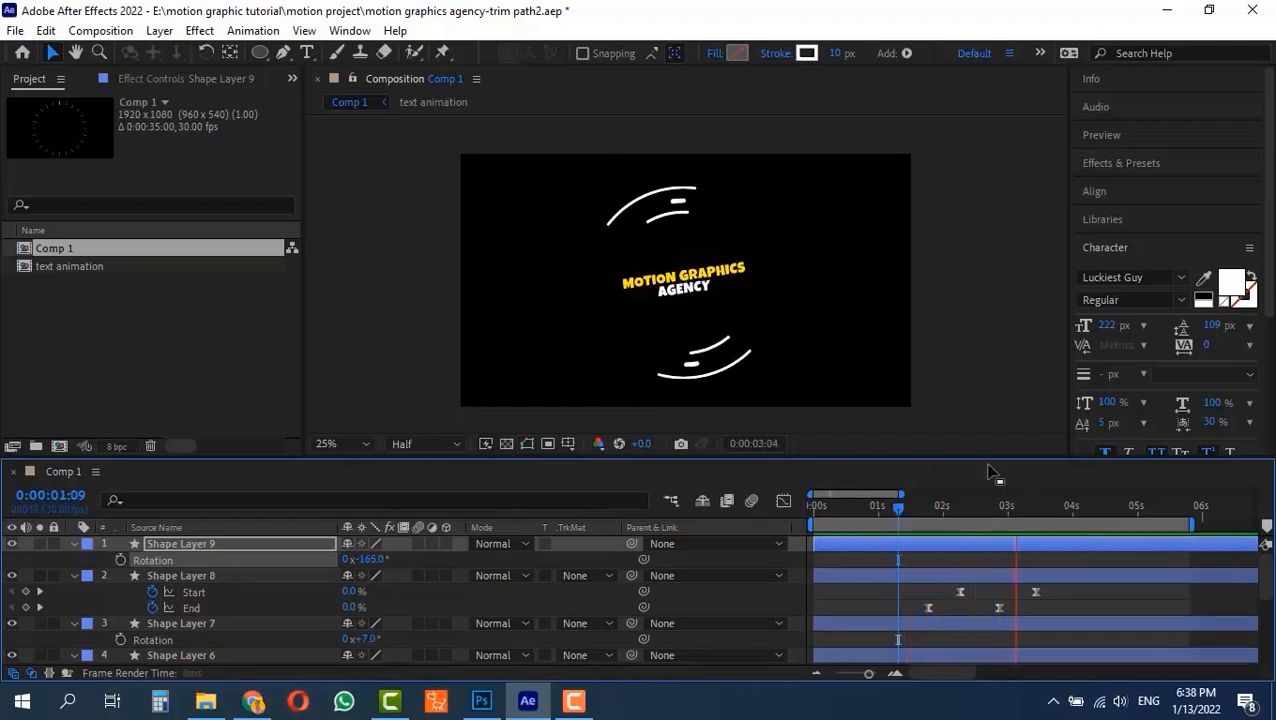
left_click(969, 510)
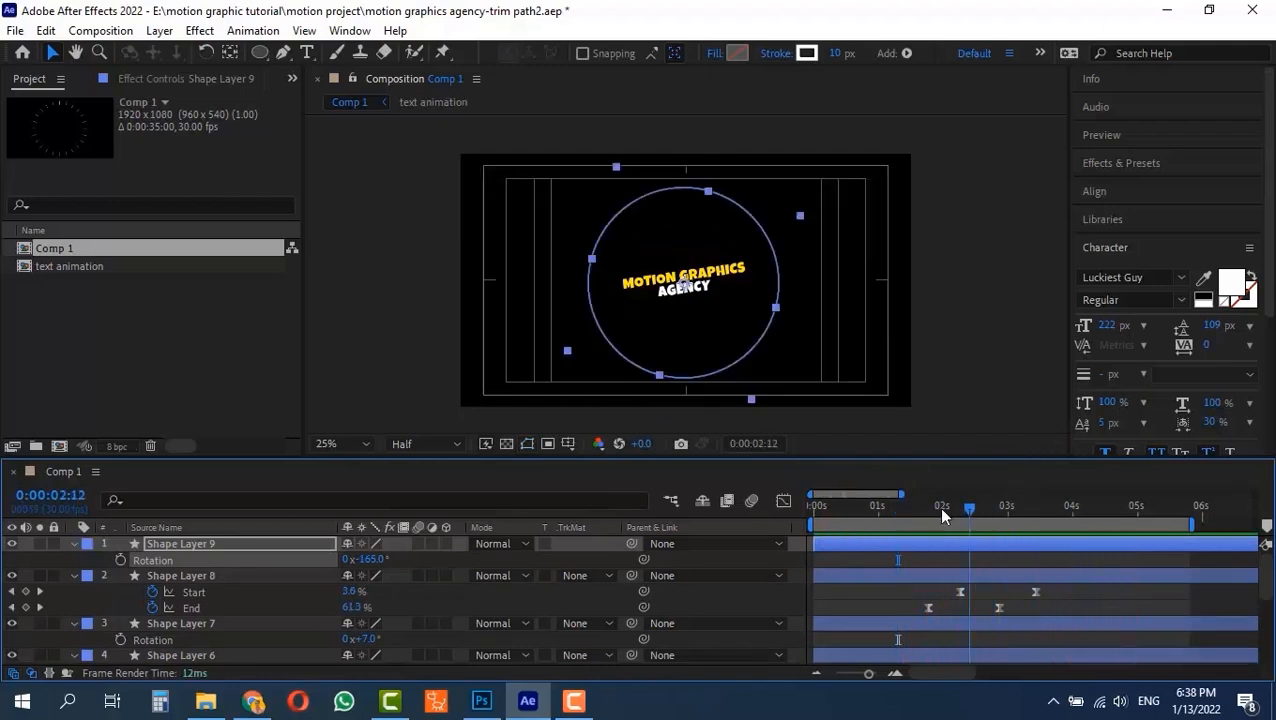
left_click_drag(938, 506, 809, 509)
key("space")
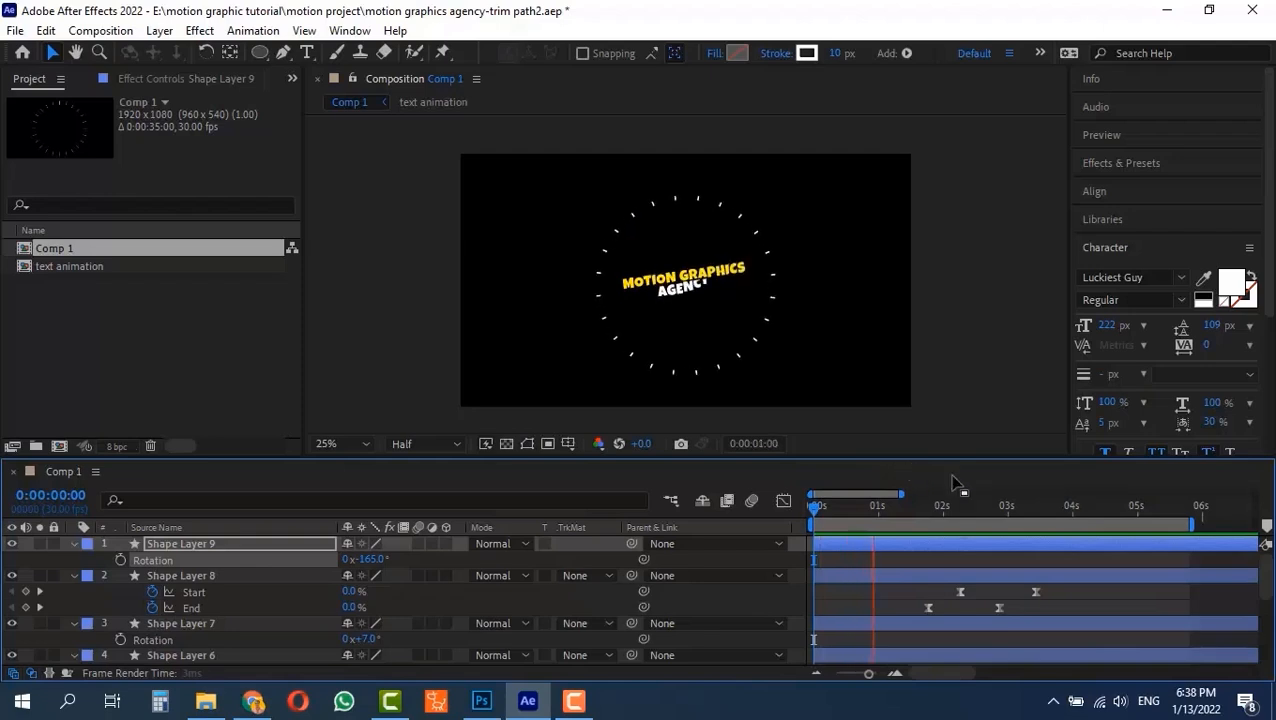
left_click(969, 509)
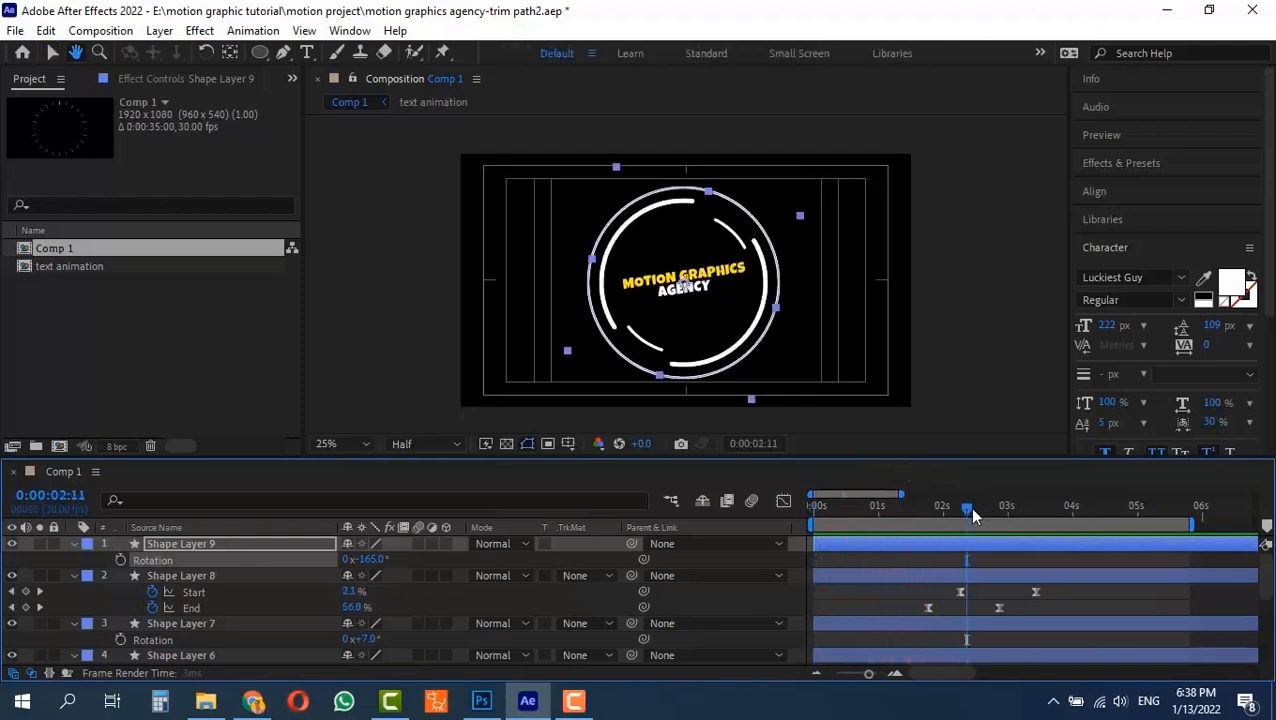
left_click(845, 507)
key("space")
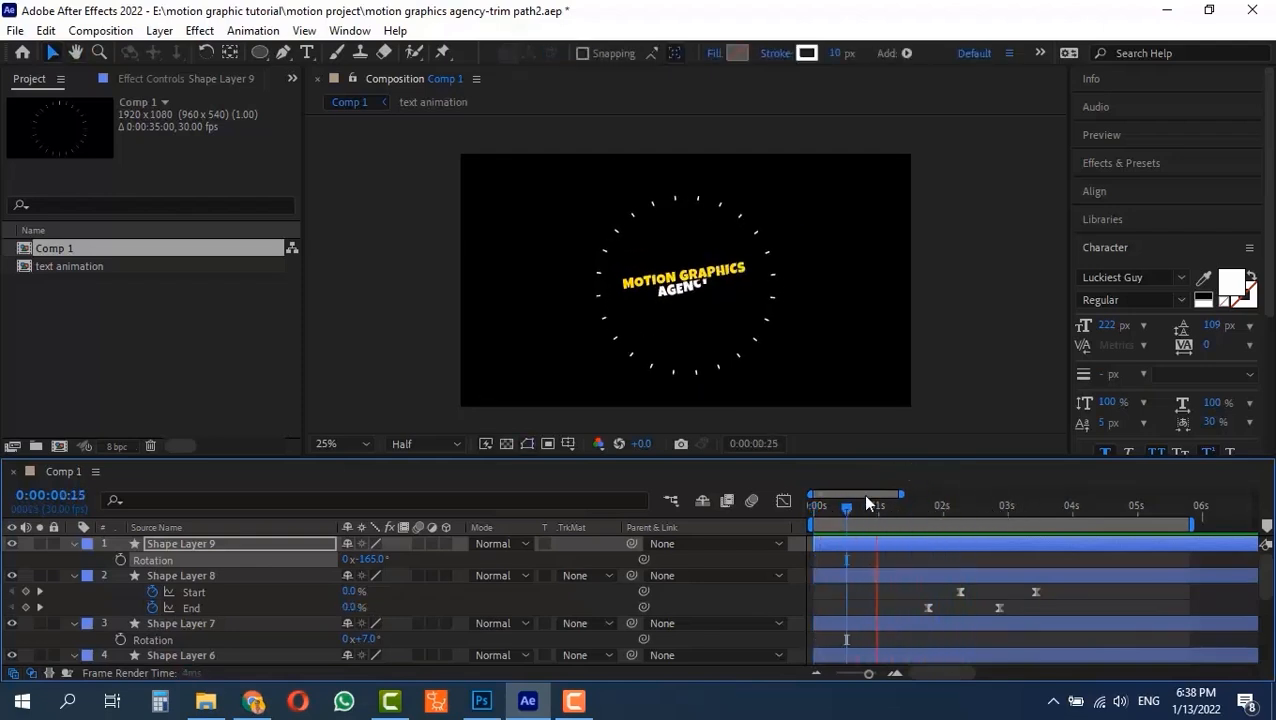
left_click(941, 507)
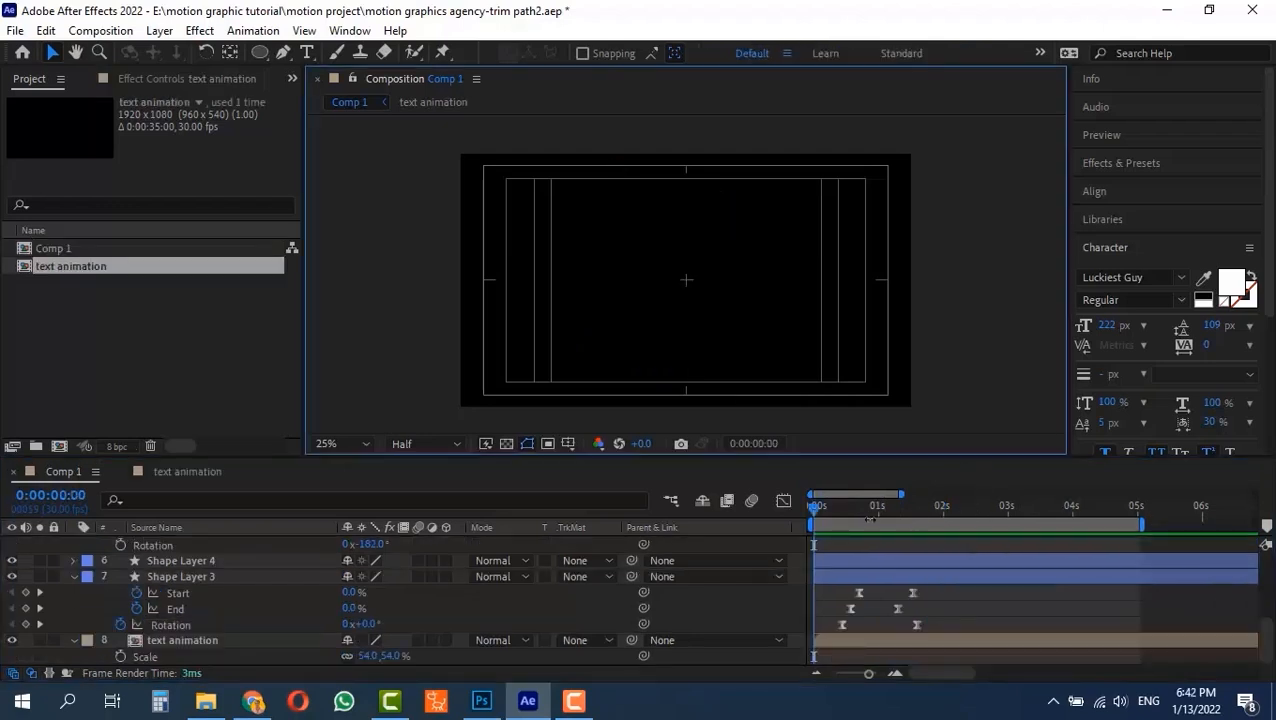
key("space")
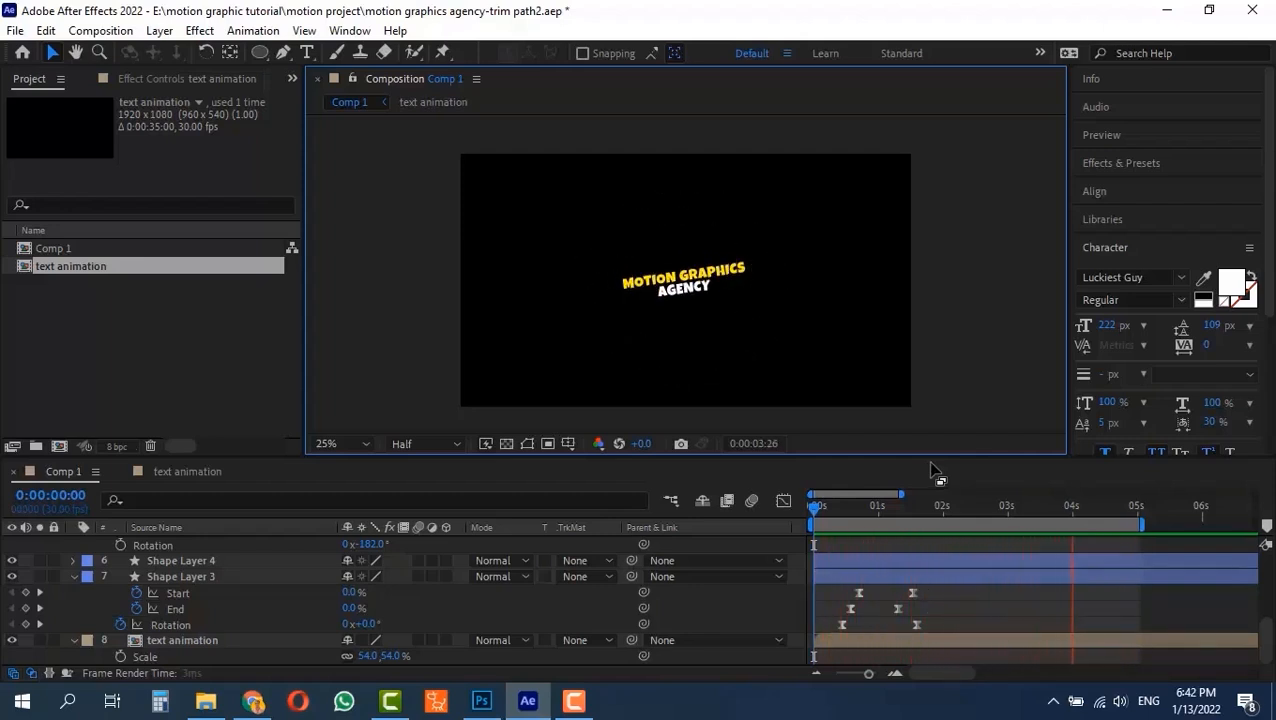
key("space")
key("apostrophe")
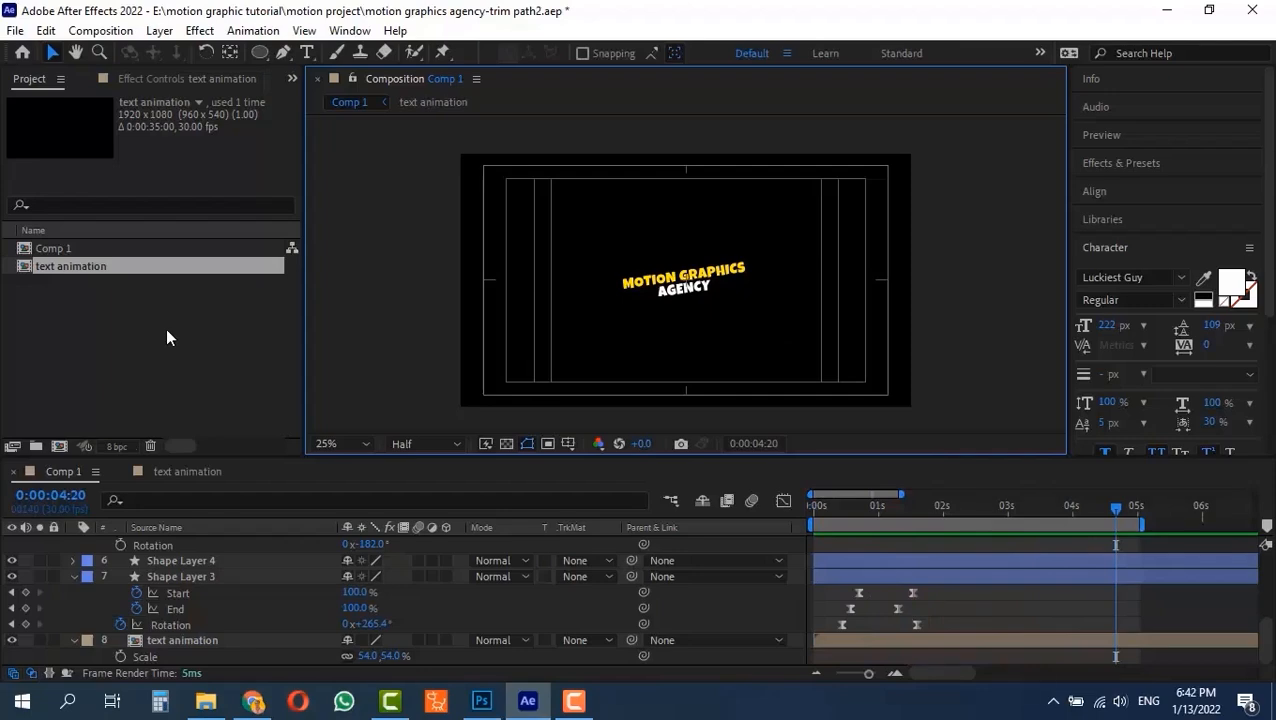